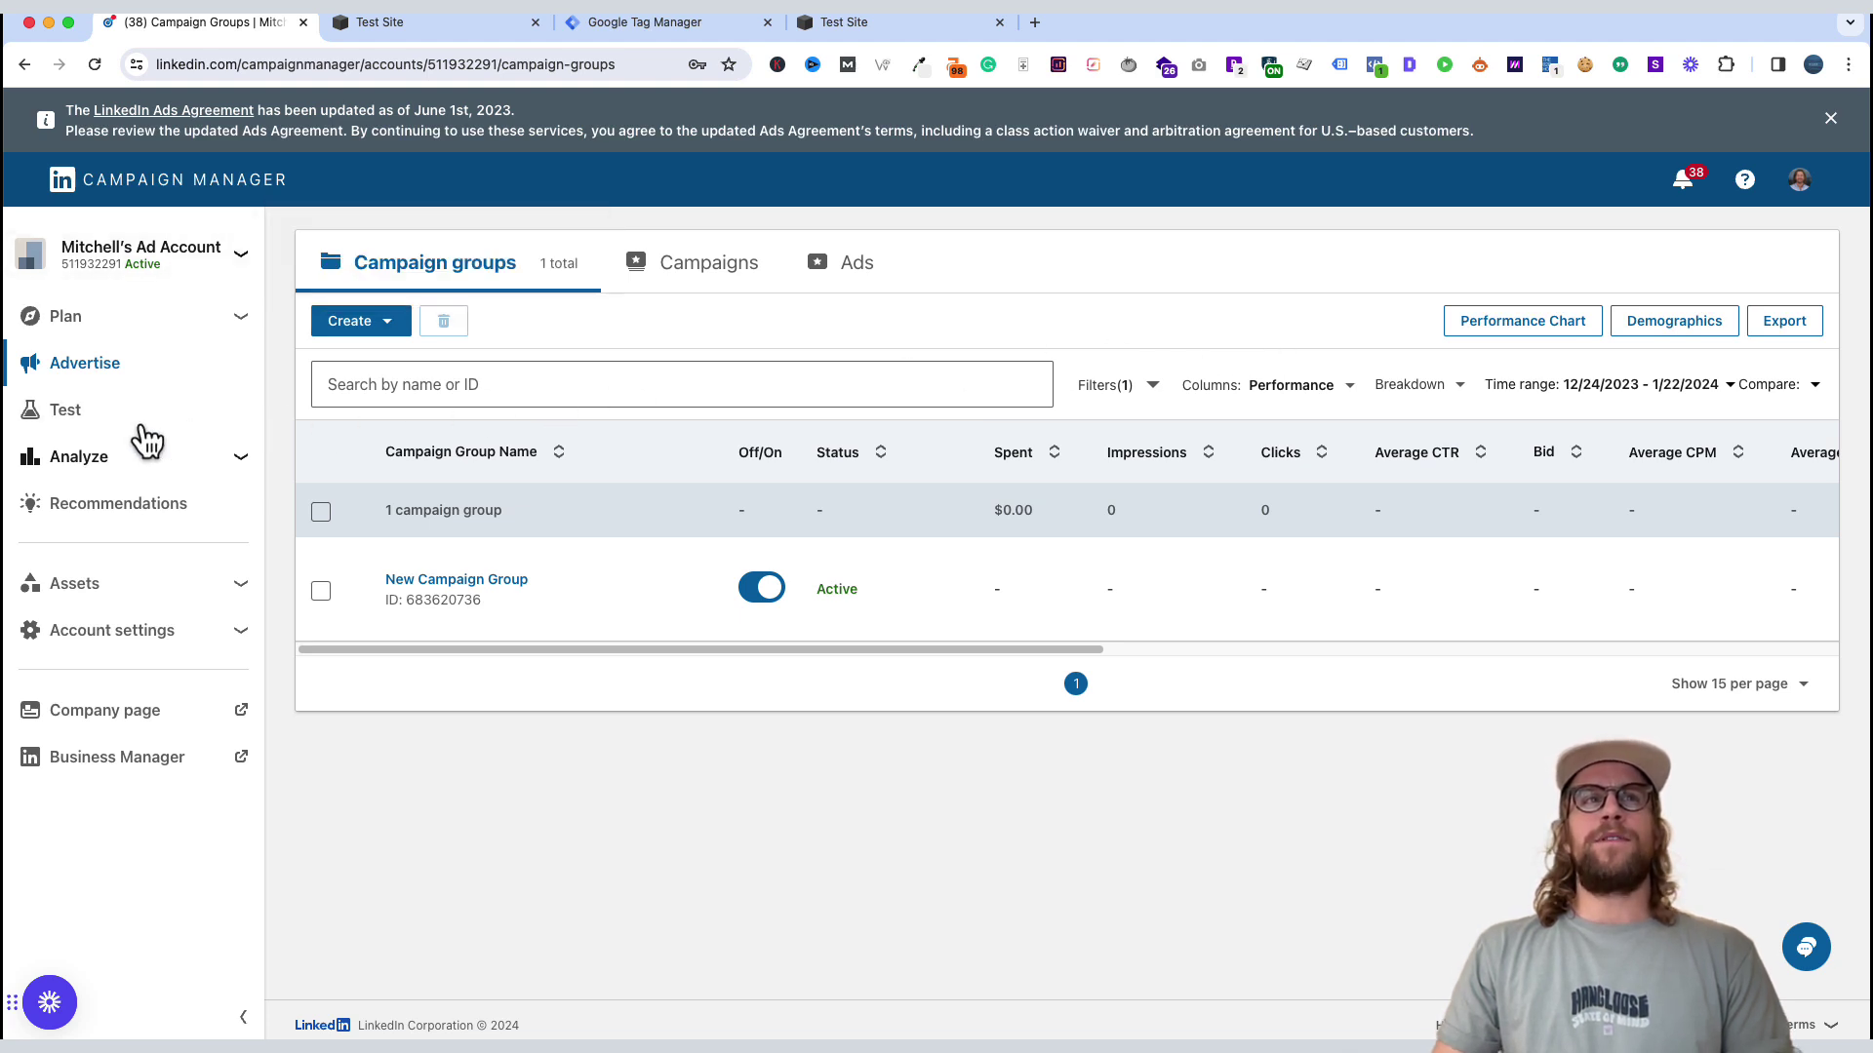
- Copy the LinkedIn Insight Tag code from the ad account's option for installing the tag yourself
{"action": "left_click", "coordinate": [195, 468]}
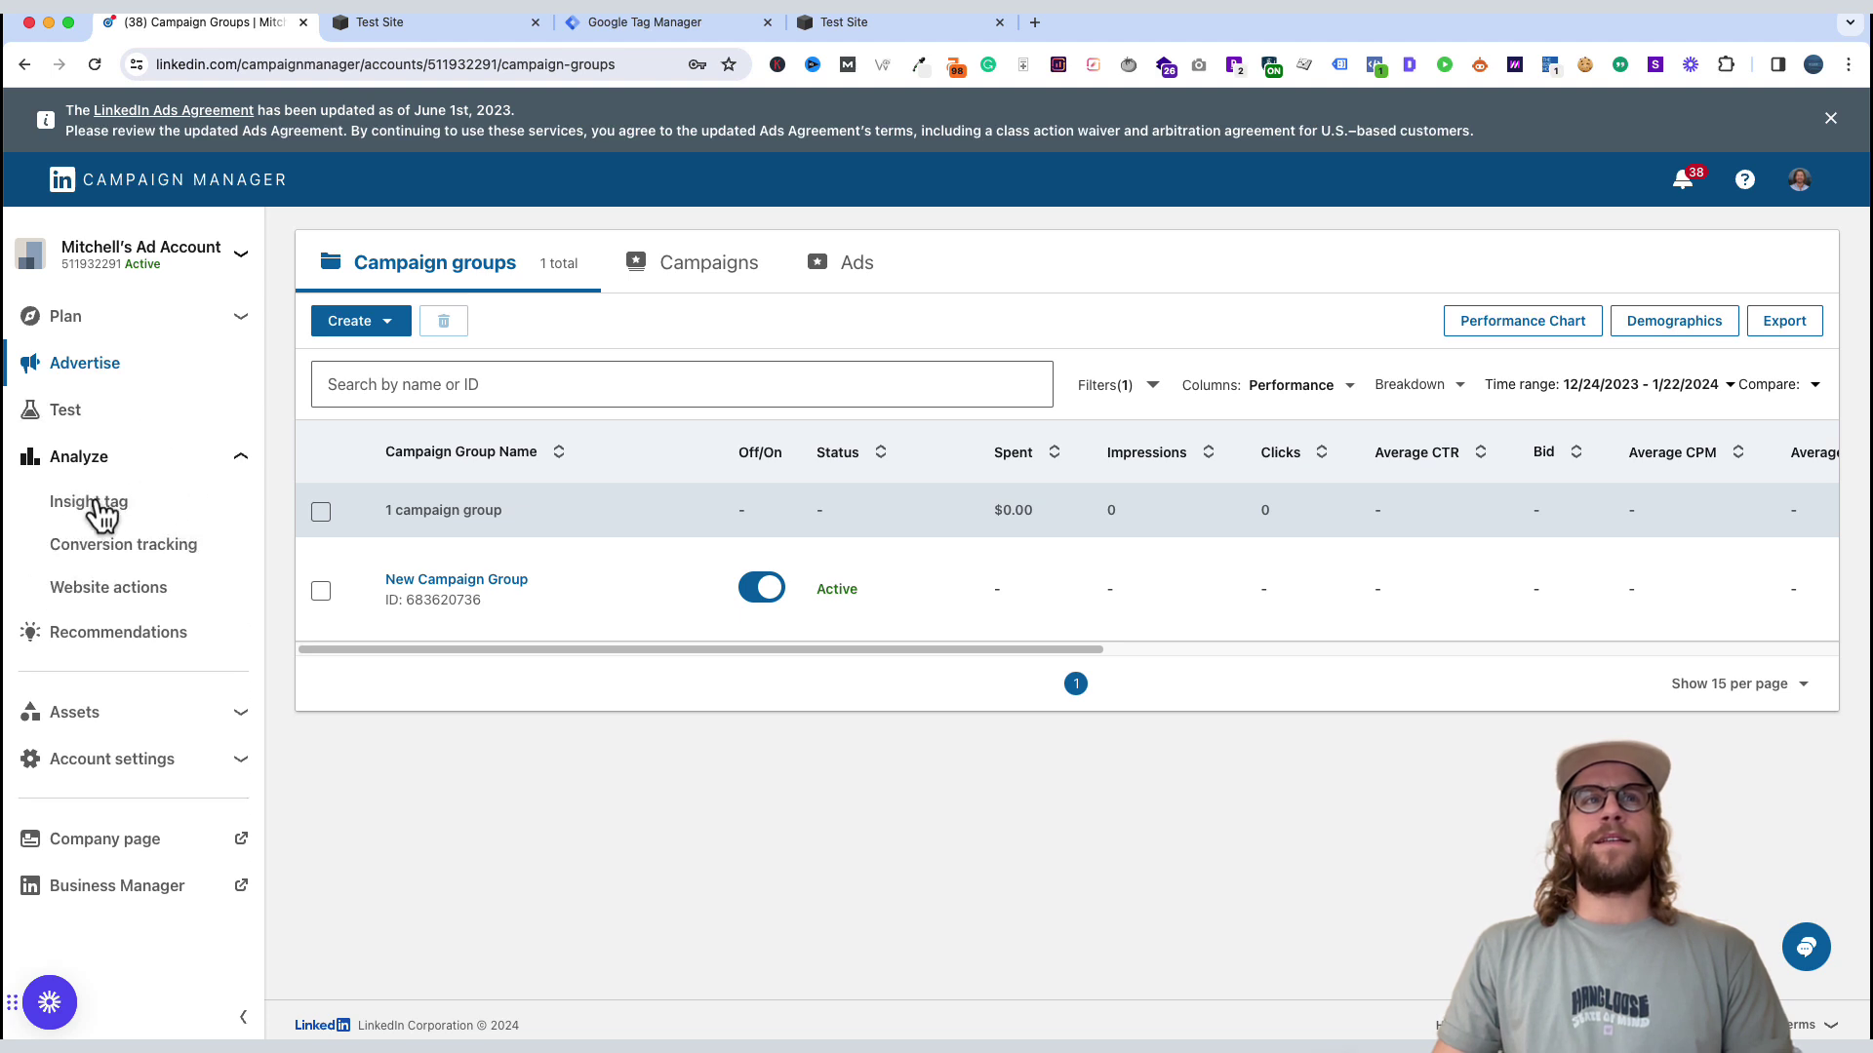
{"action": "left_click", "coordinate": [98, 511]}
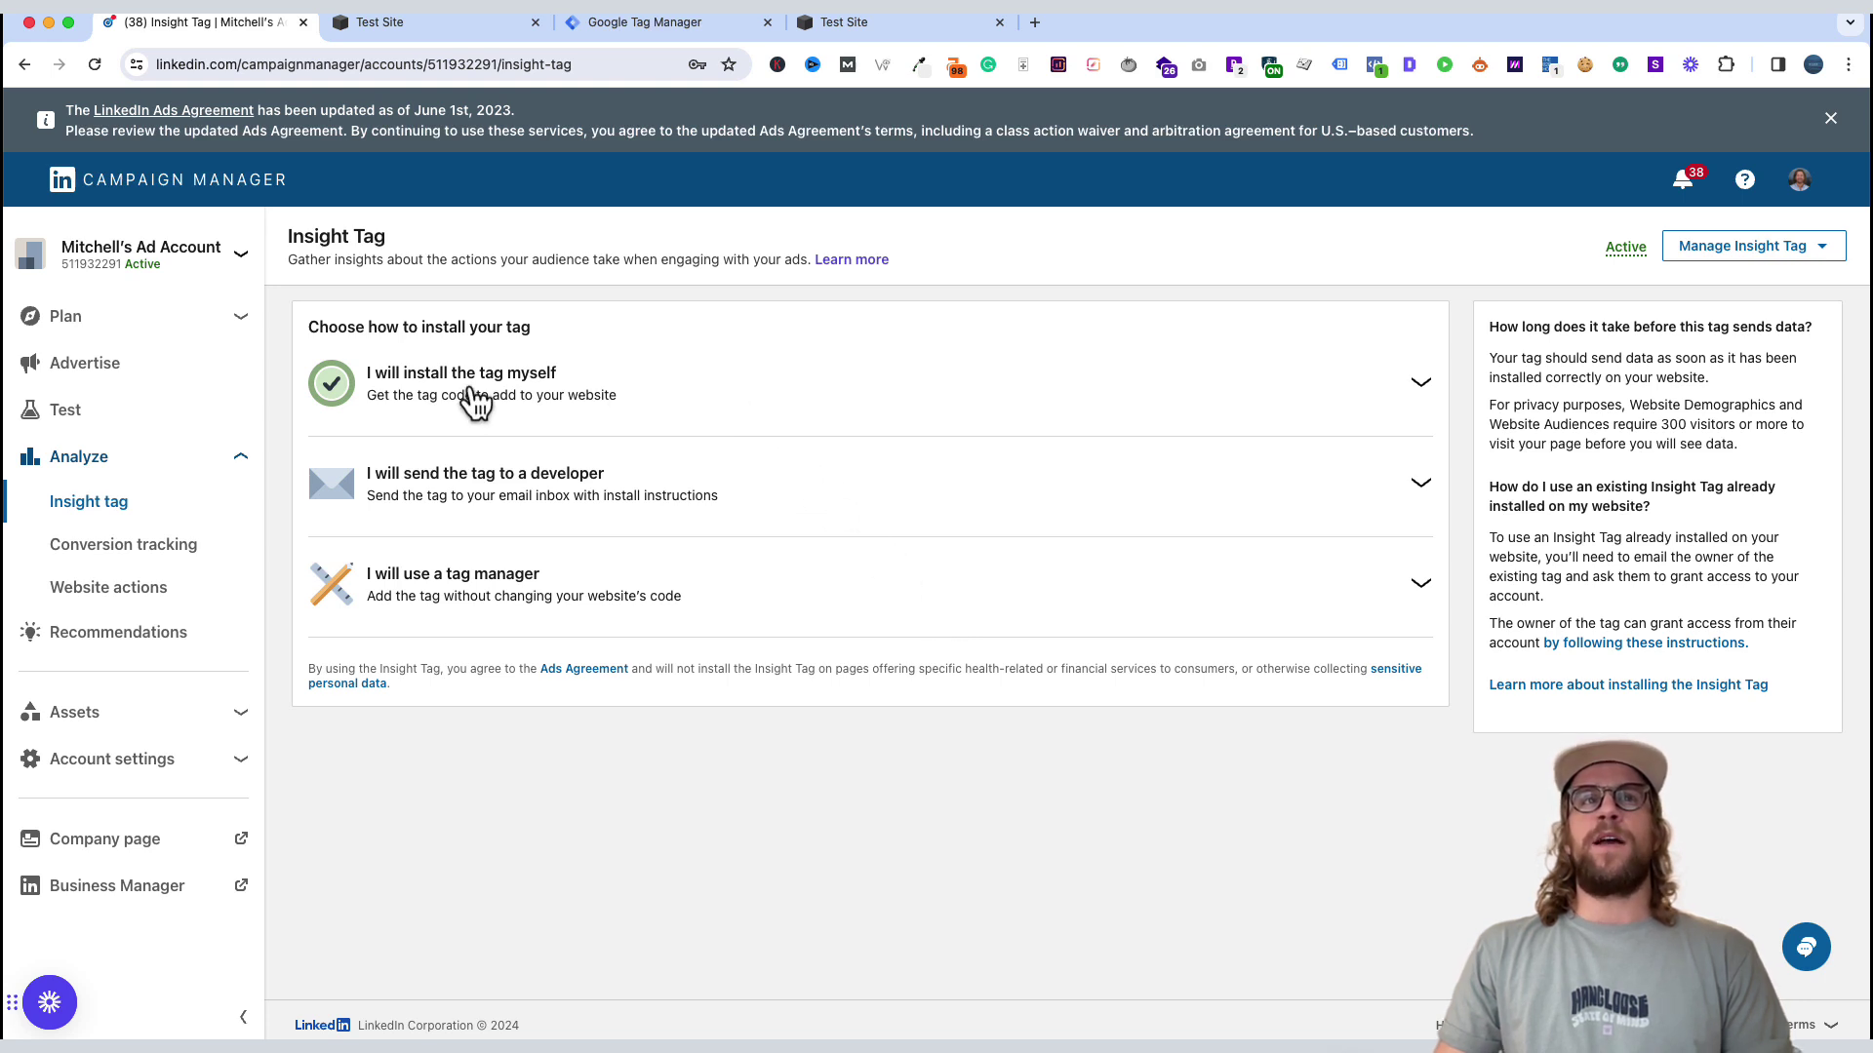
{"action": "left_click", "coordinate": [868, 402]}
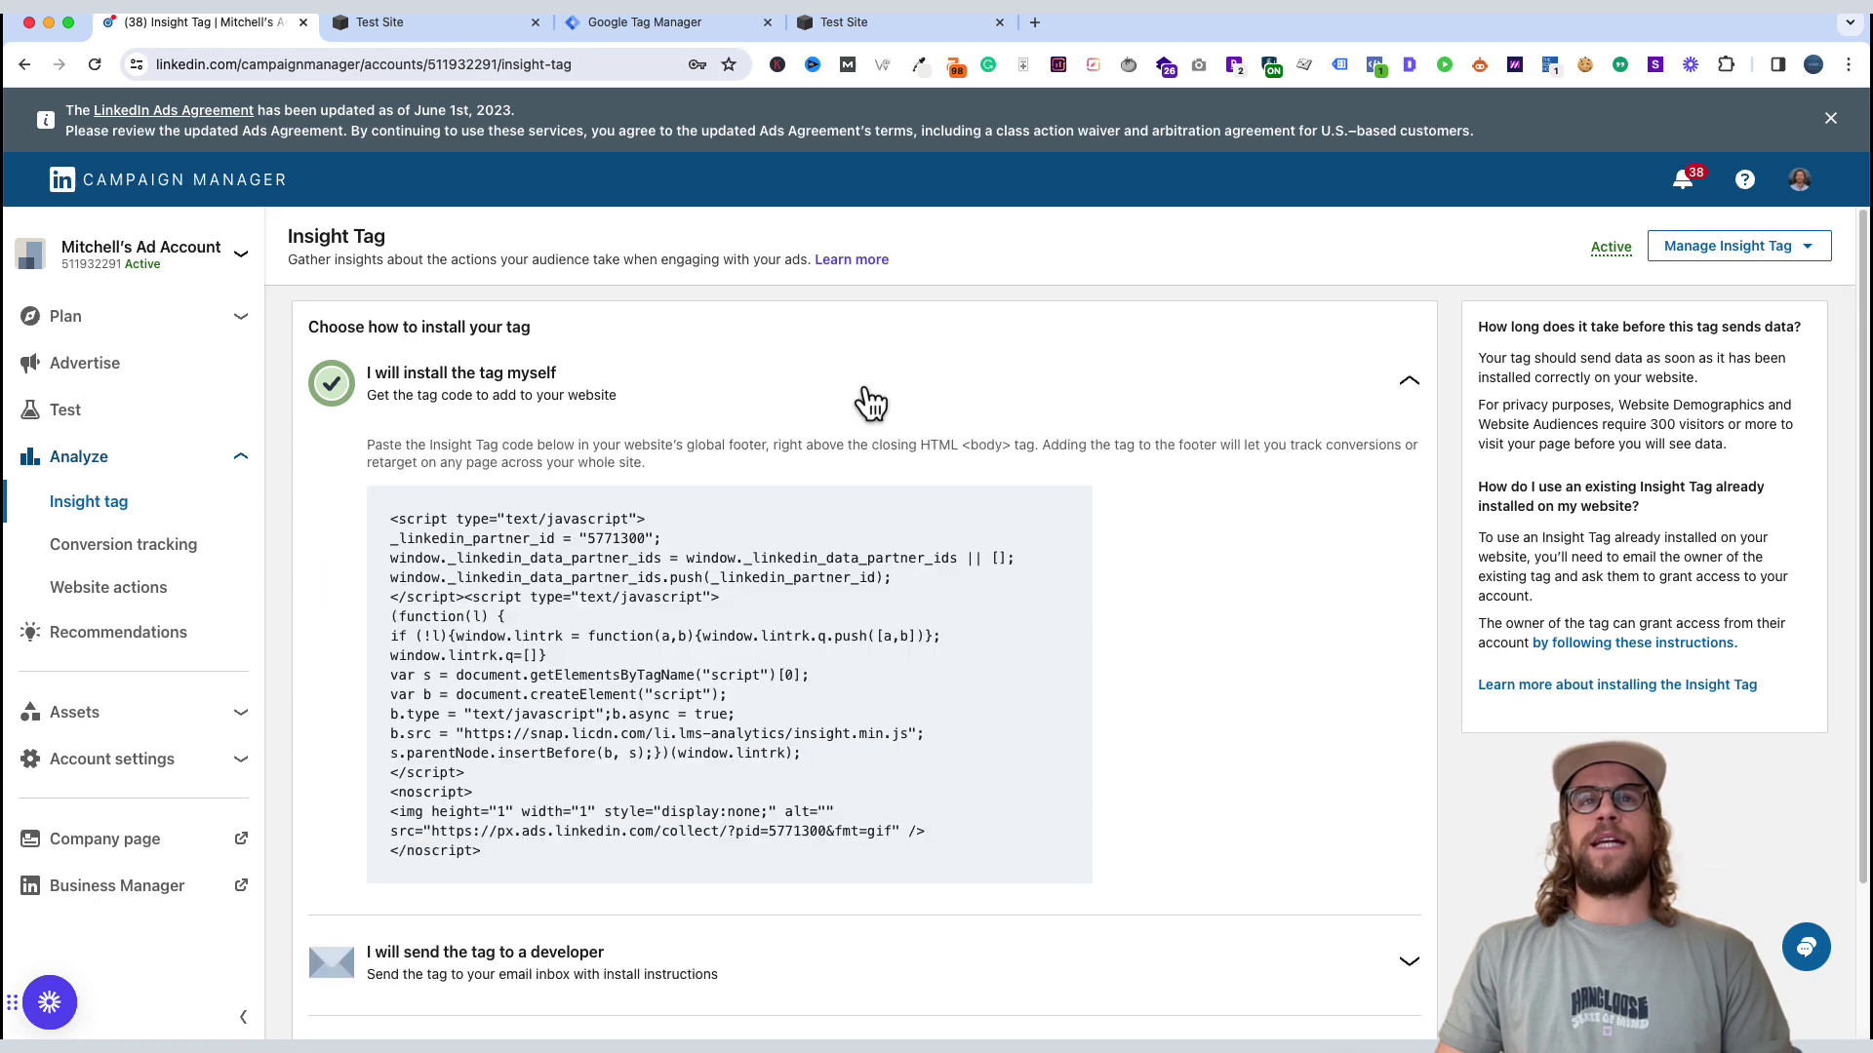
{"action": "mouse_move", "coordinate": [845, 517]}
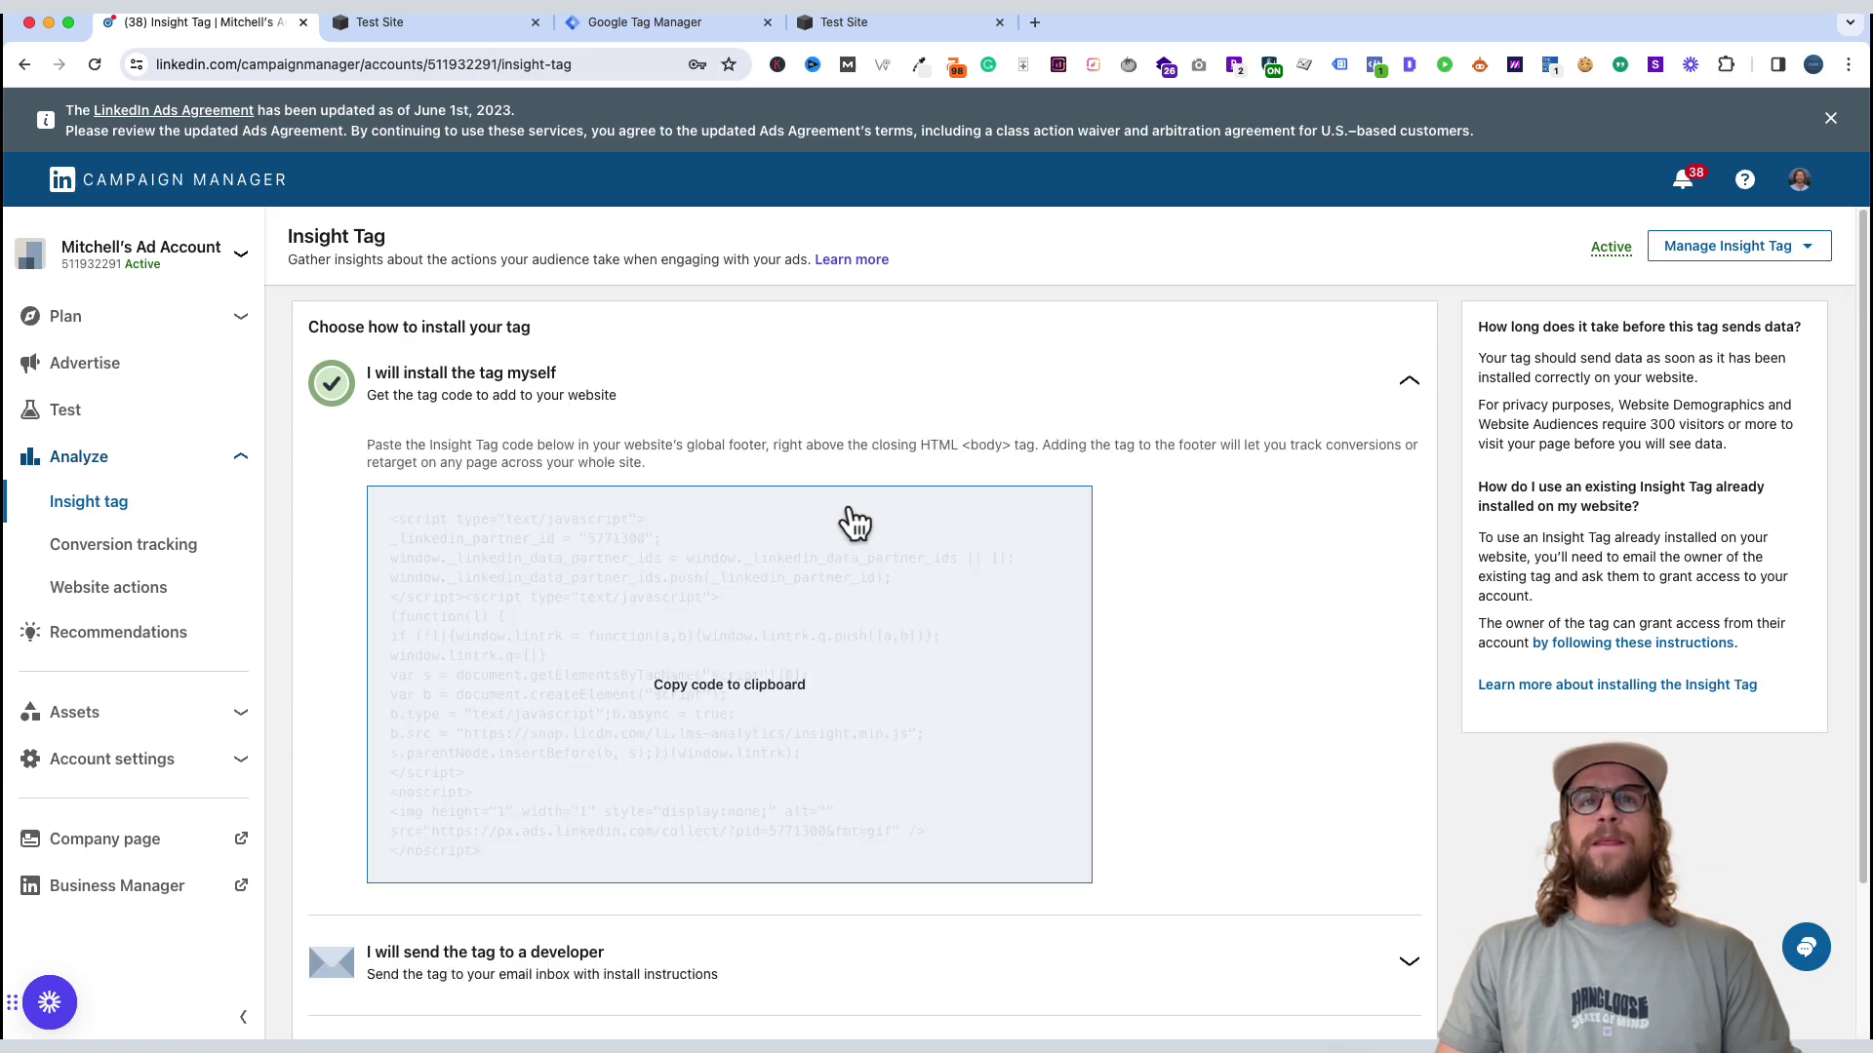
{"action": "left_click", "coordinate": [845, 592]}
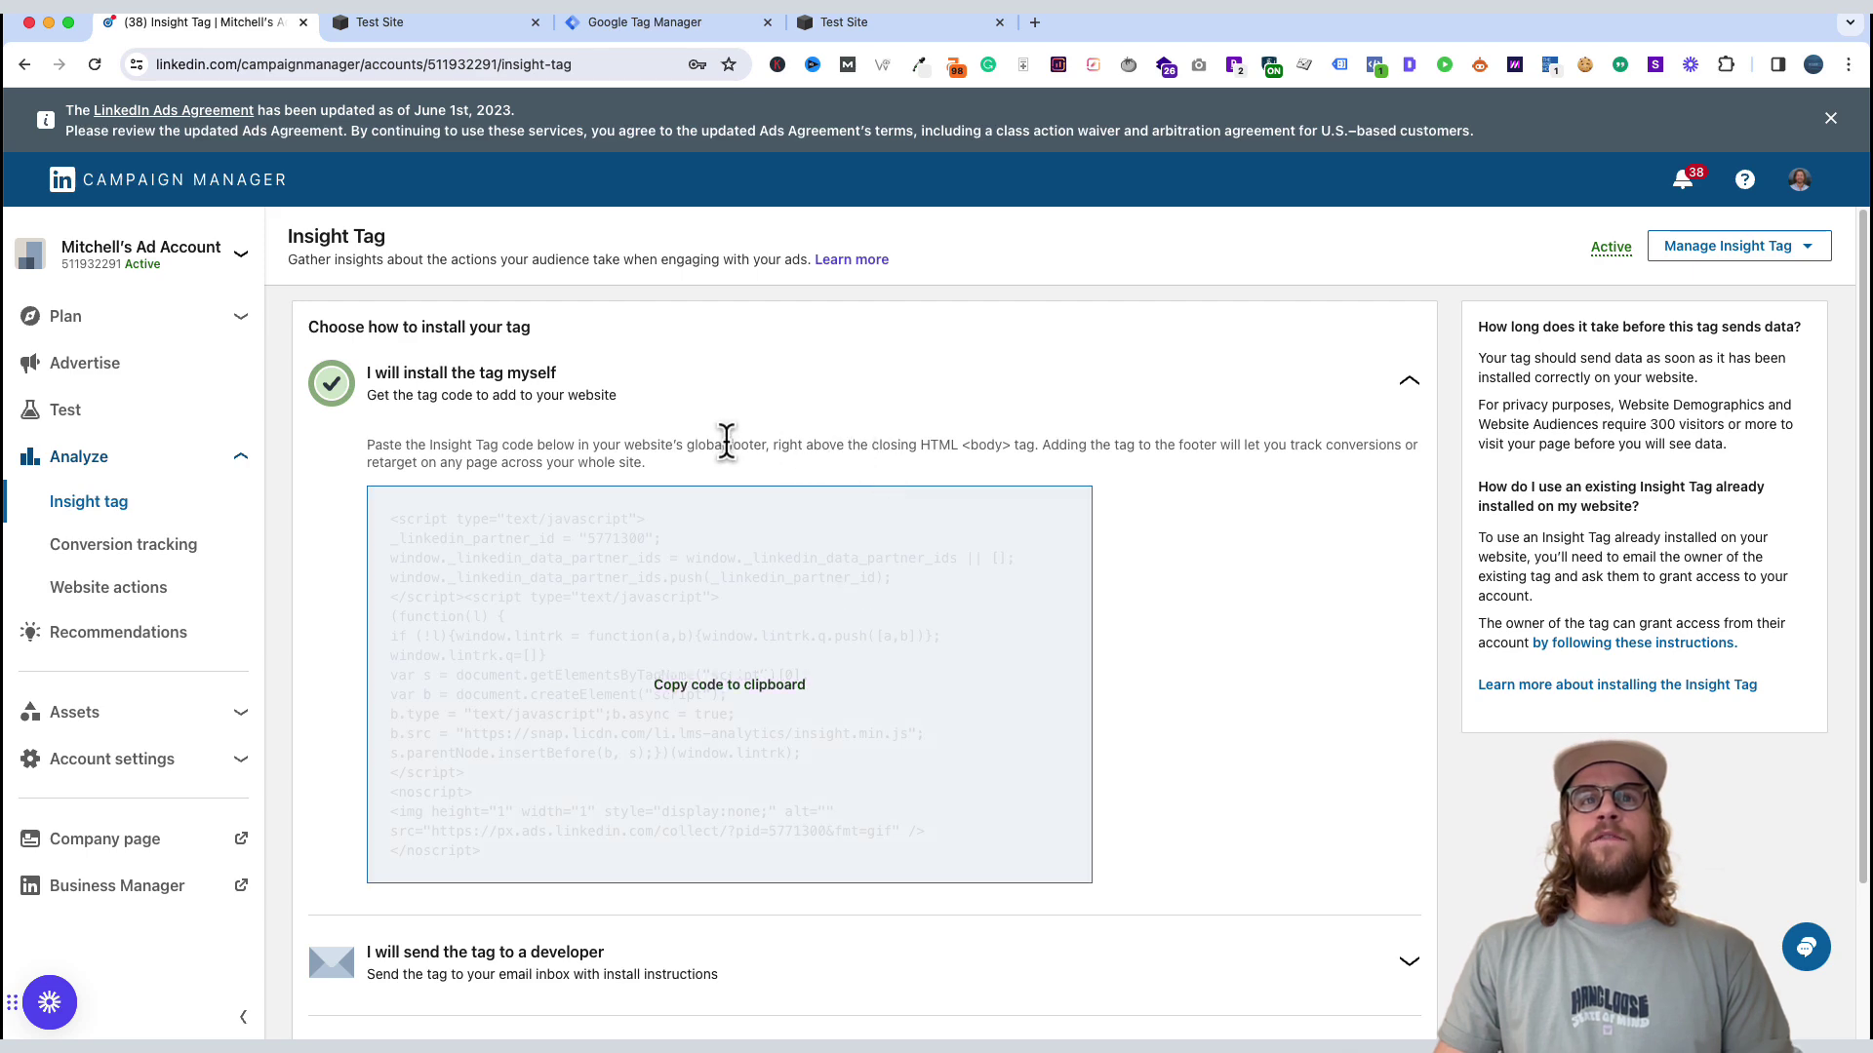
- Switch to Squarespace, paste the Insight Tag code into the site-wide footer code injection, and save it
{"action": "left_click", "coordinate": [398, 24]}
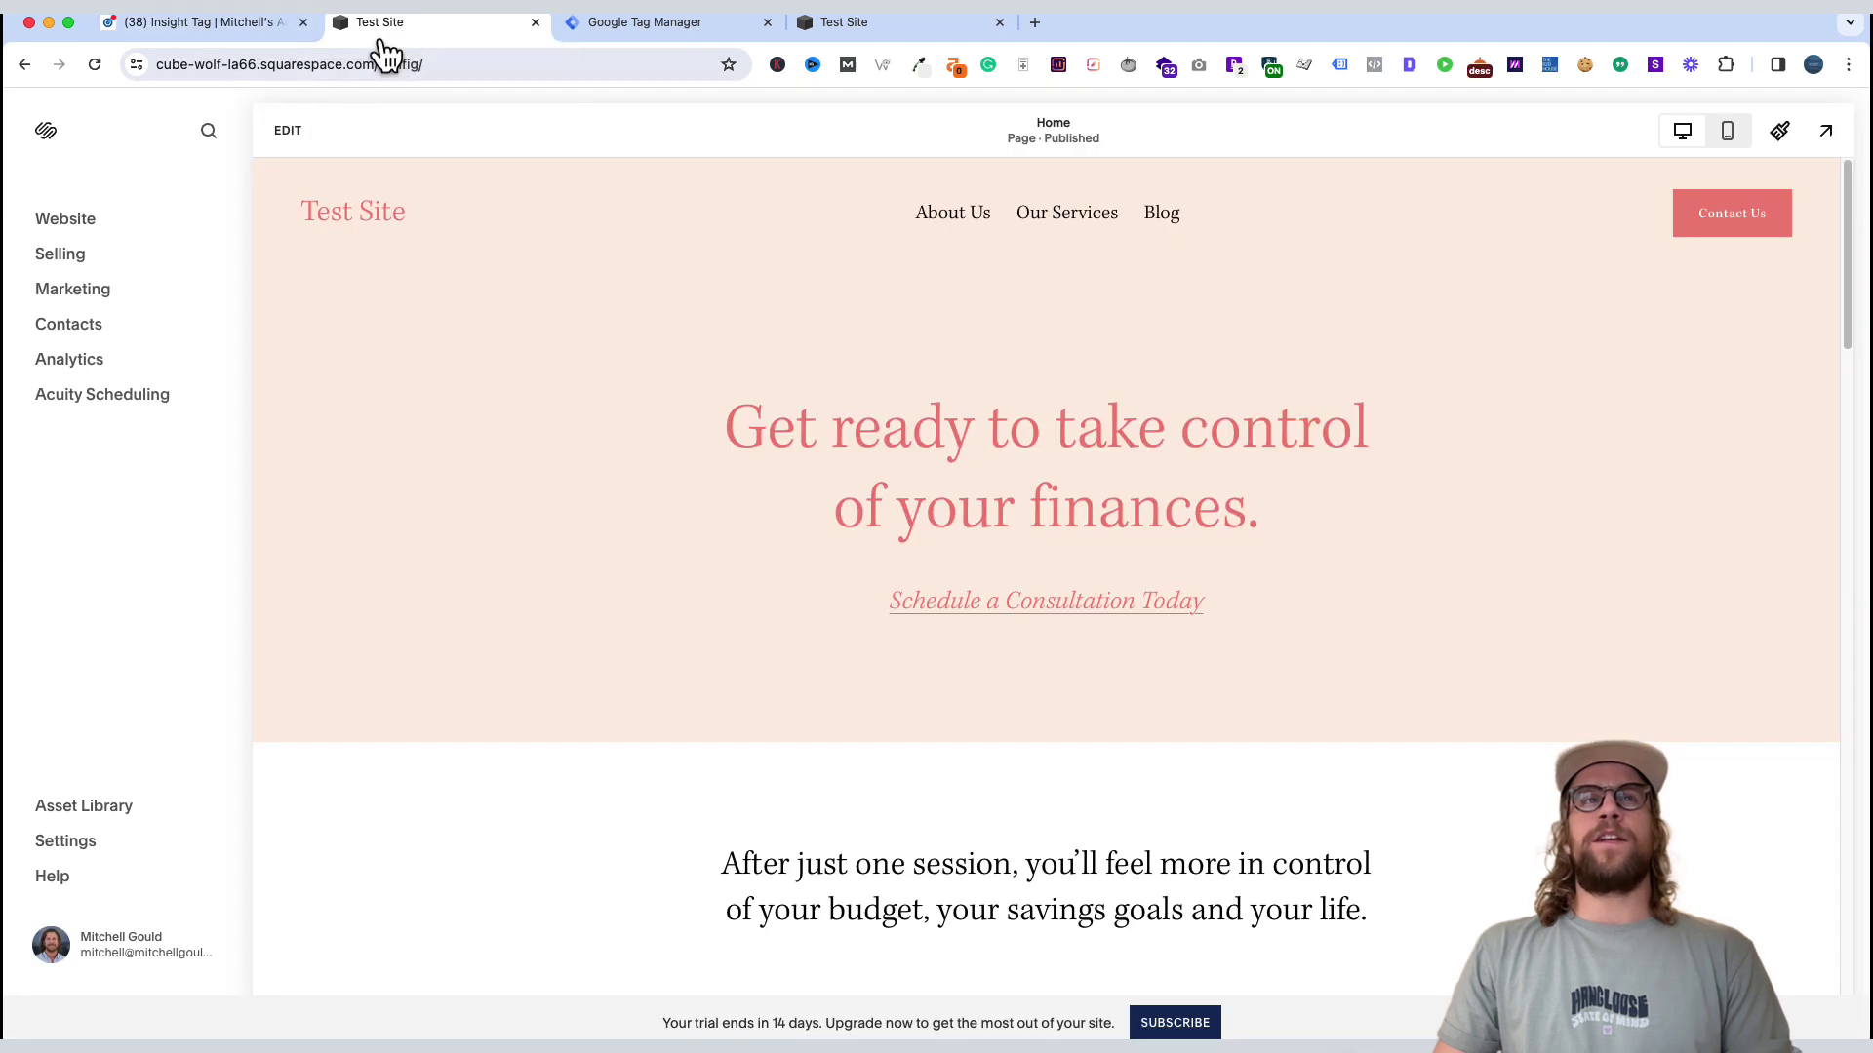
{"action": "left_click", "coordinate": [107, 229]}
{"action": "left_click", "coordinate": [115, 727]}
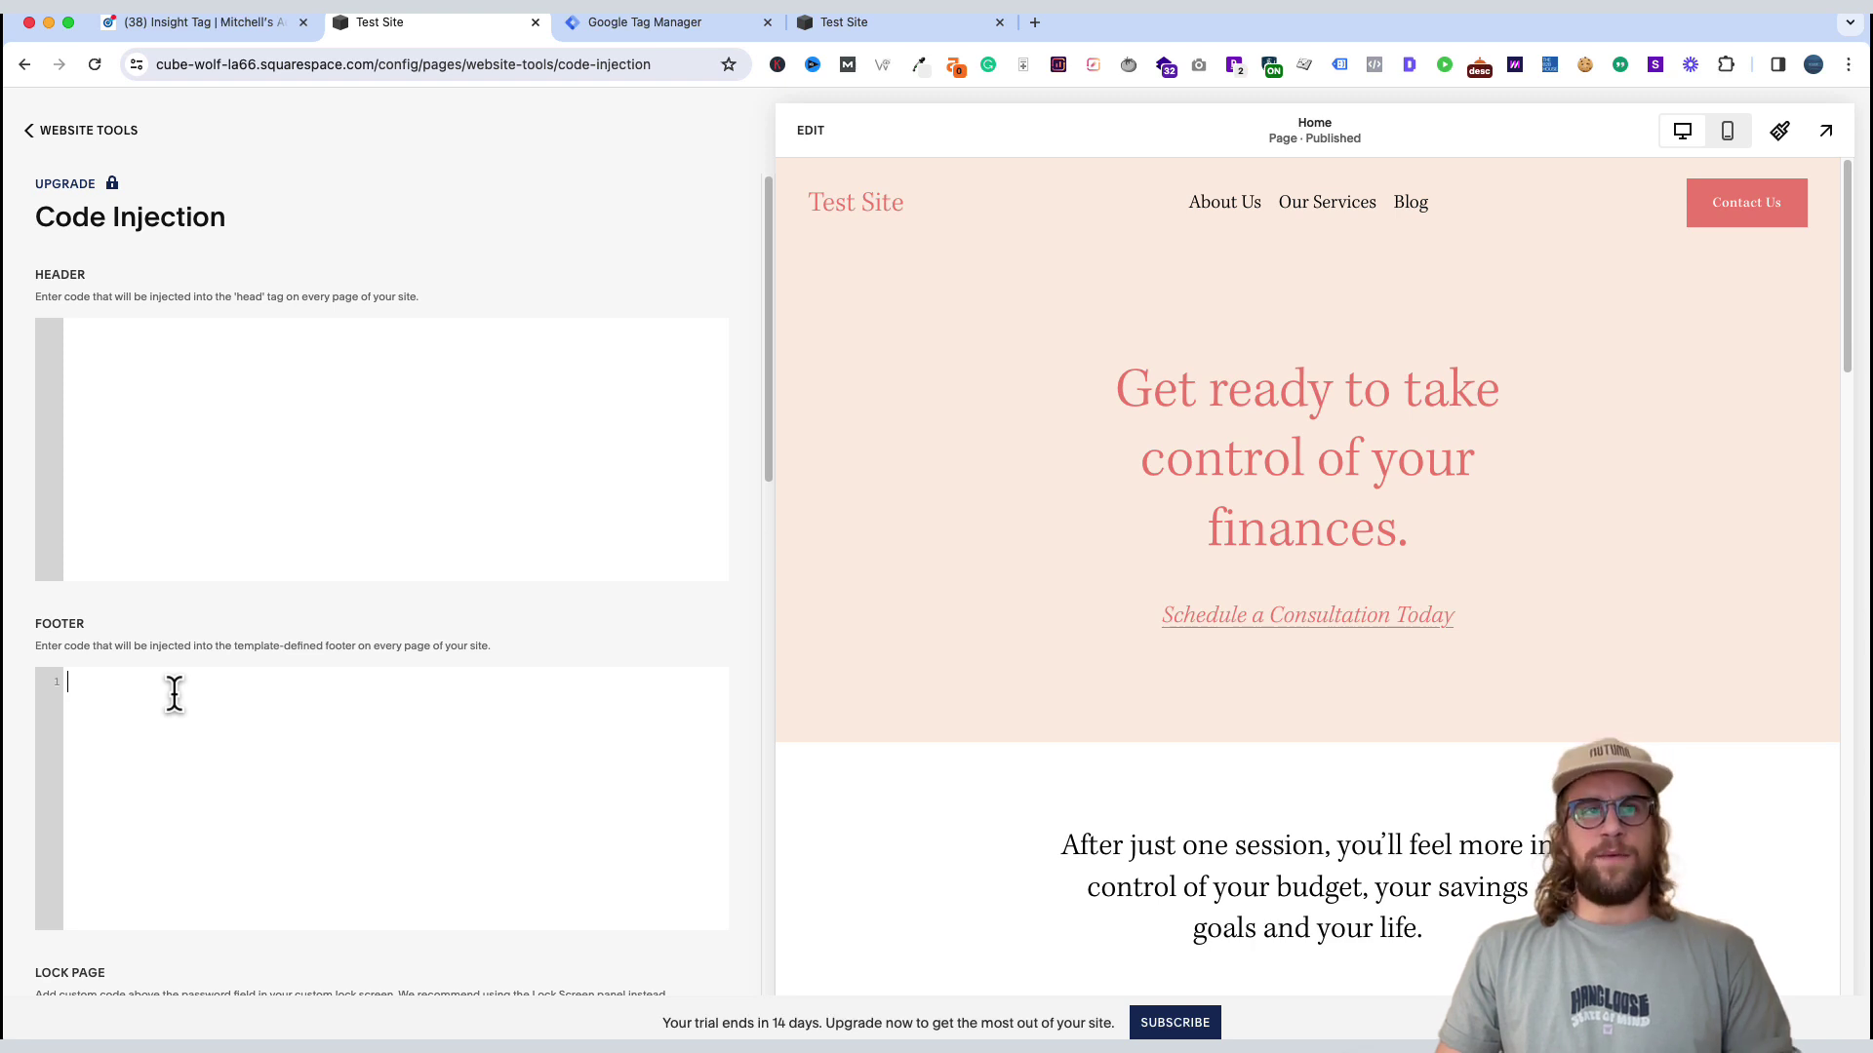
{"action": "key", "text": "super+v"}
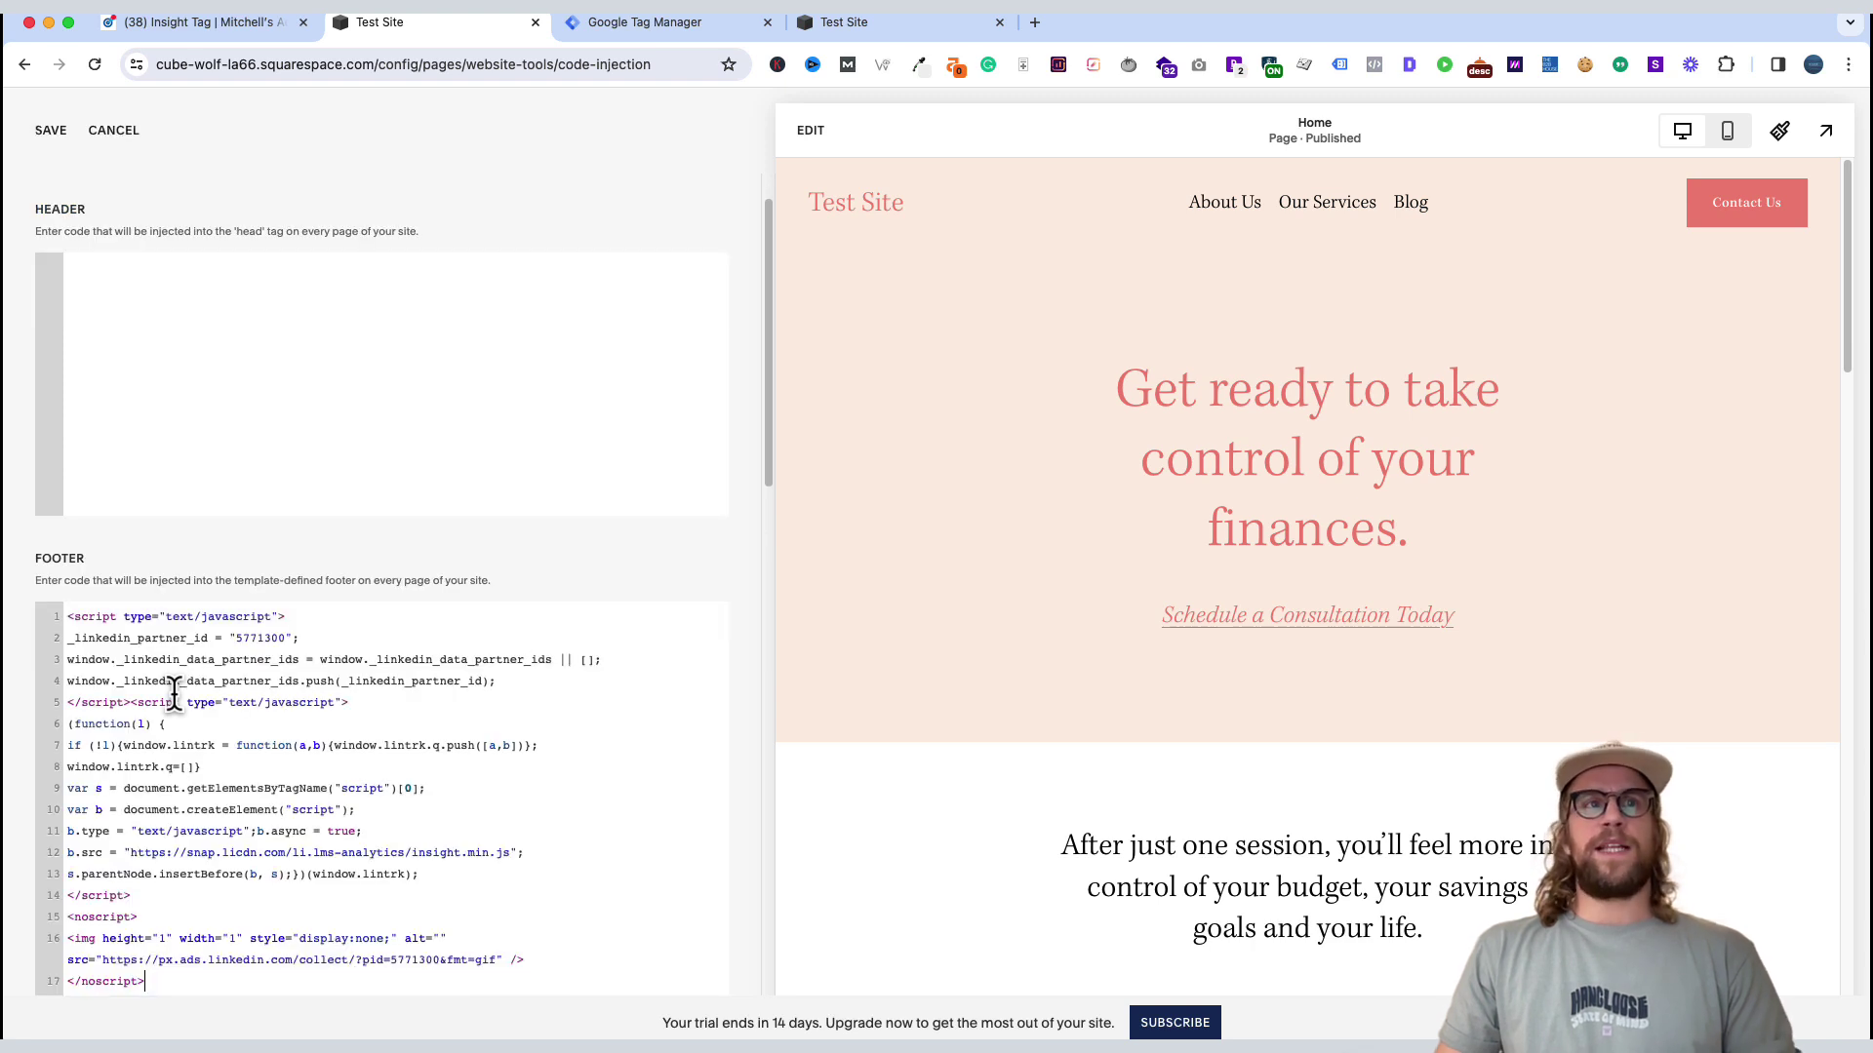
{"action": "left_click", "coordinate": [51, 131]}
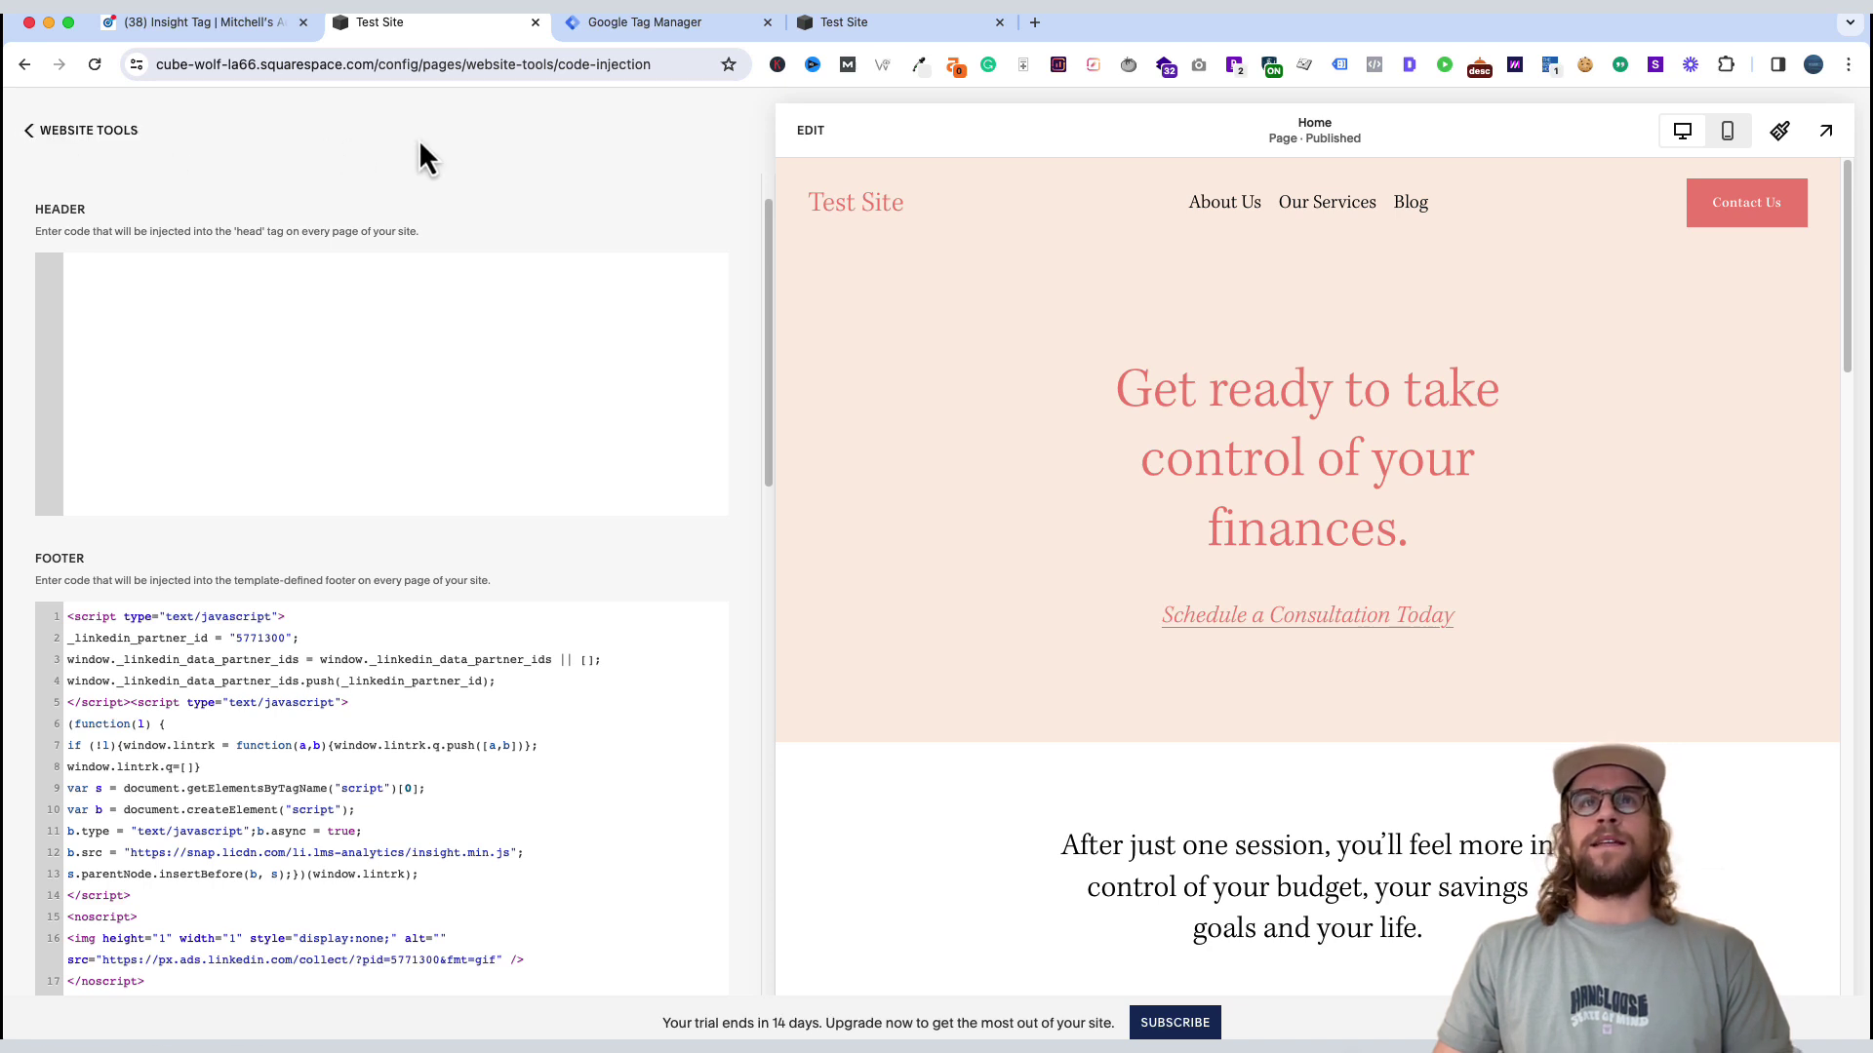
- Reload the other Test Site page and inspect it with the Linkedin Insight Tag Checker to verify the tag installation
{"action": "left_click", "coordinate": [817, 21]}
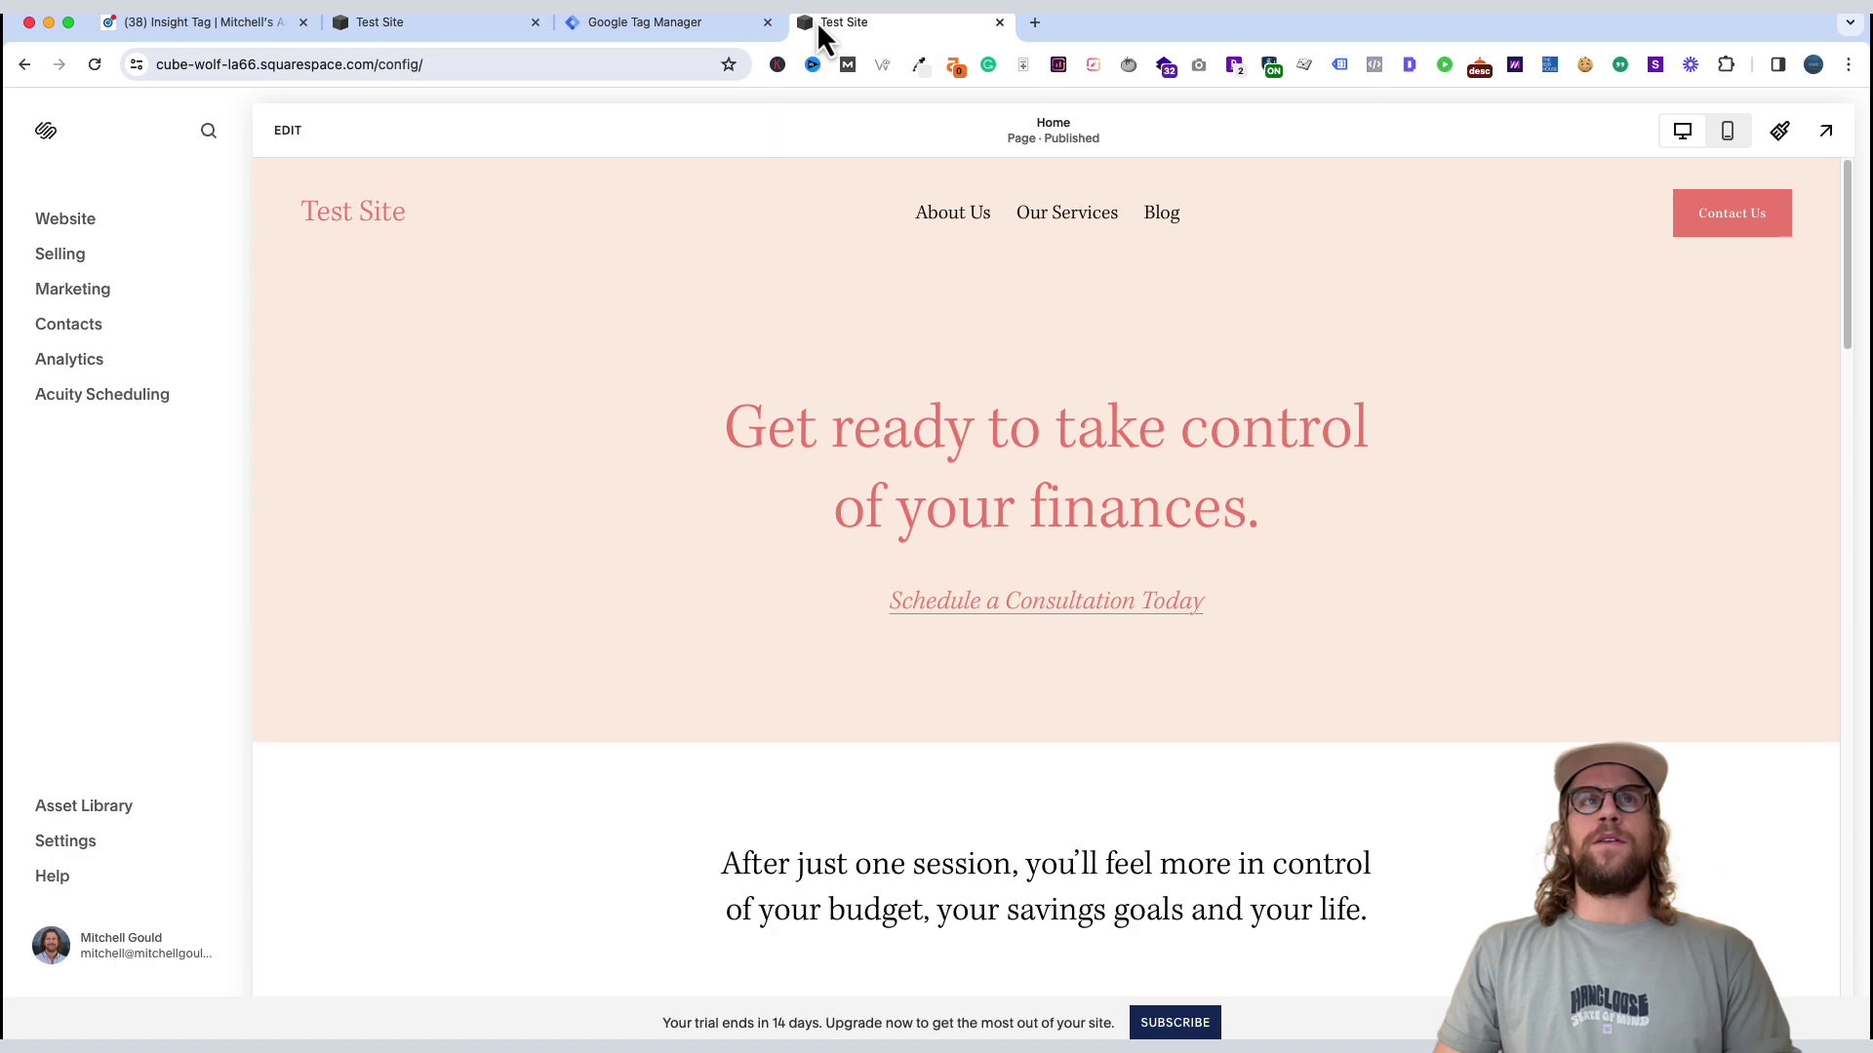
{"action": "left_click", "coordinate": [96, 68]}
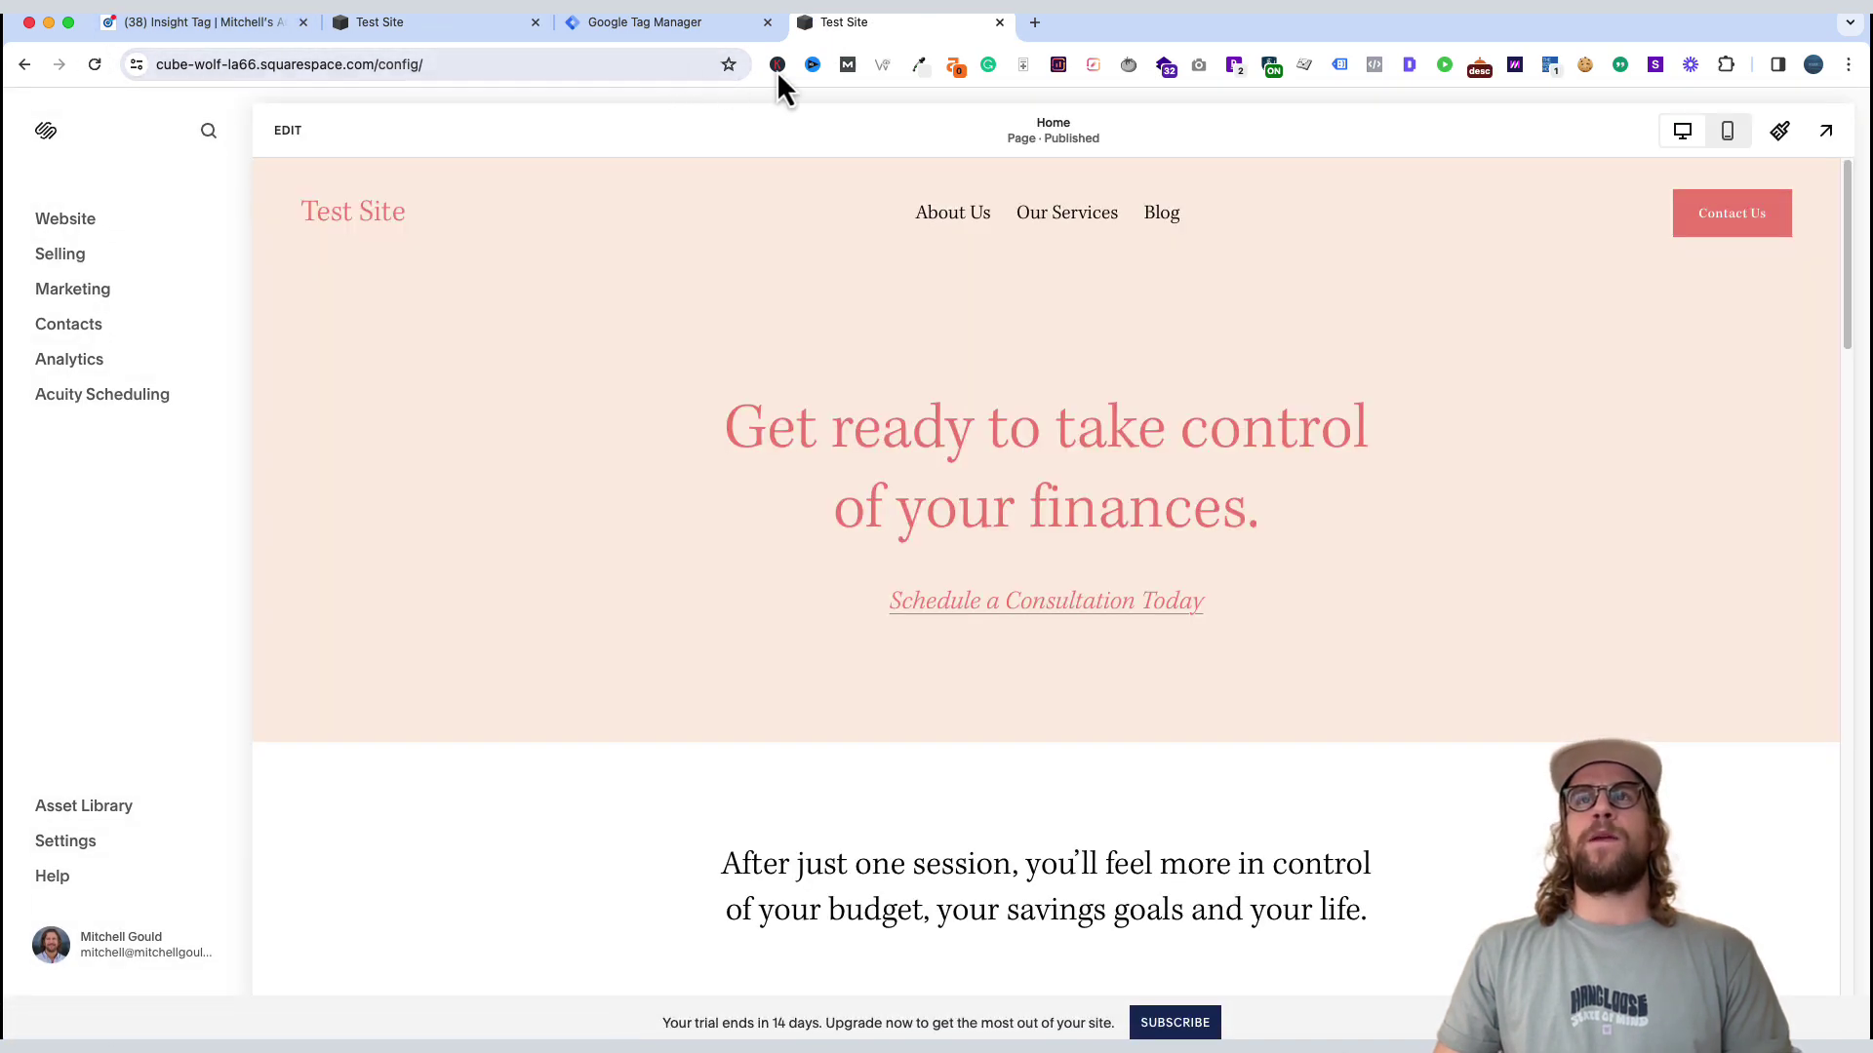
{"action": "left_click", "coordinate": [1551, 66]}
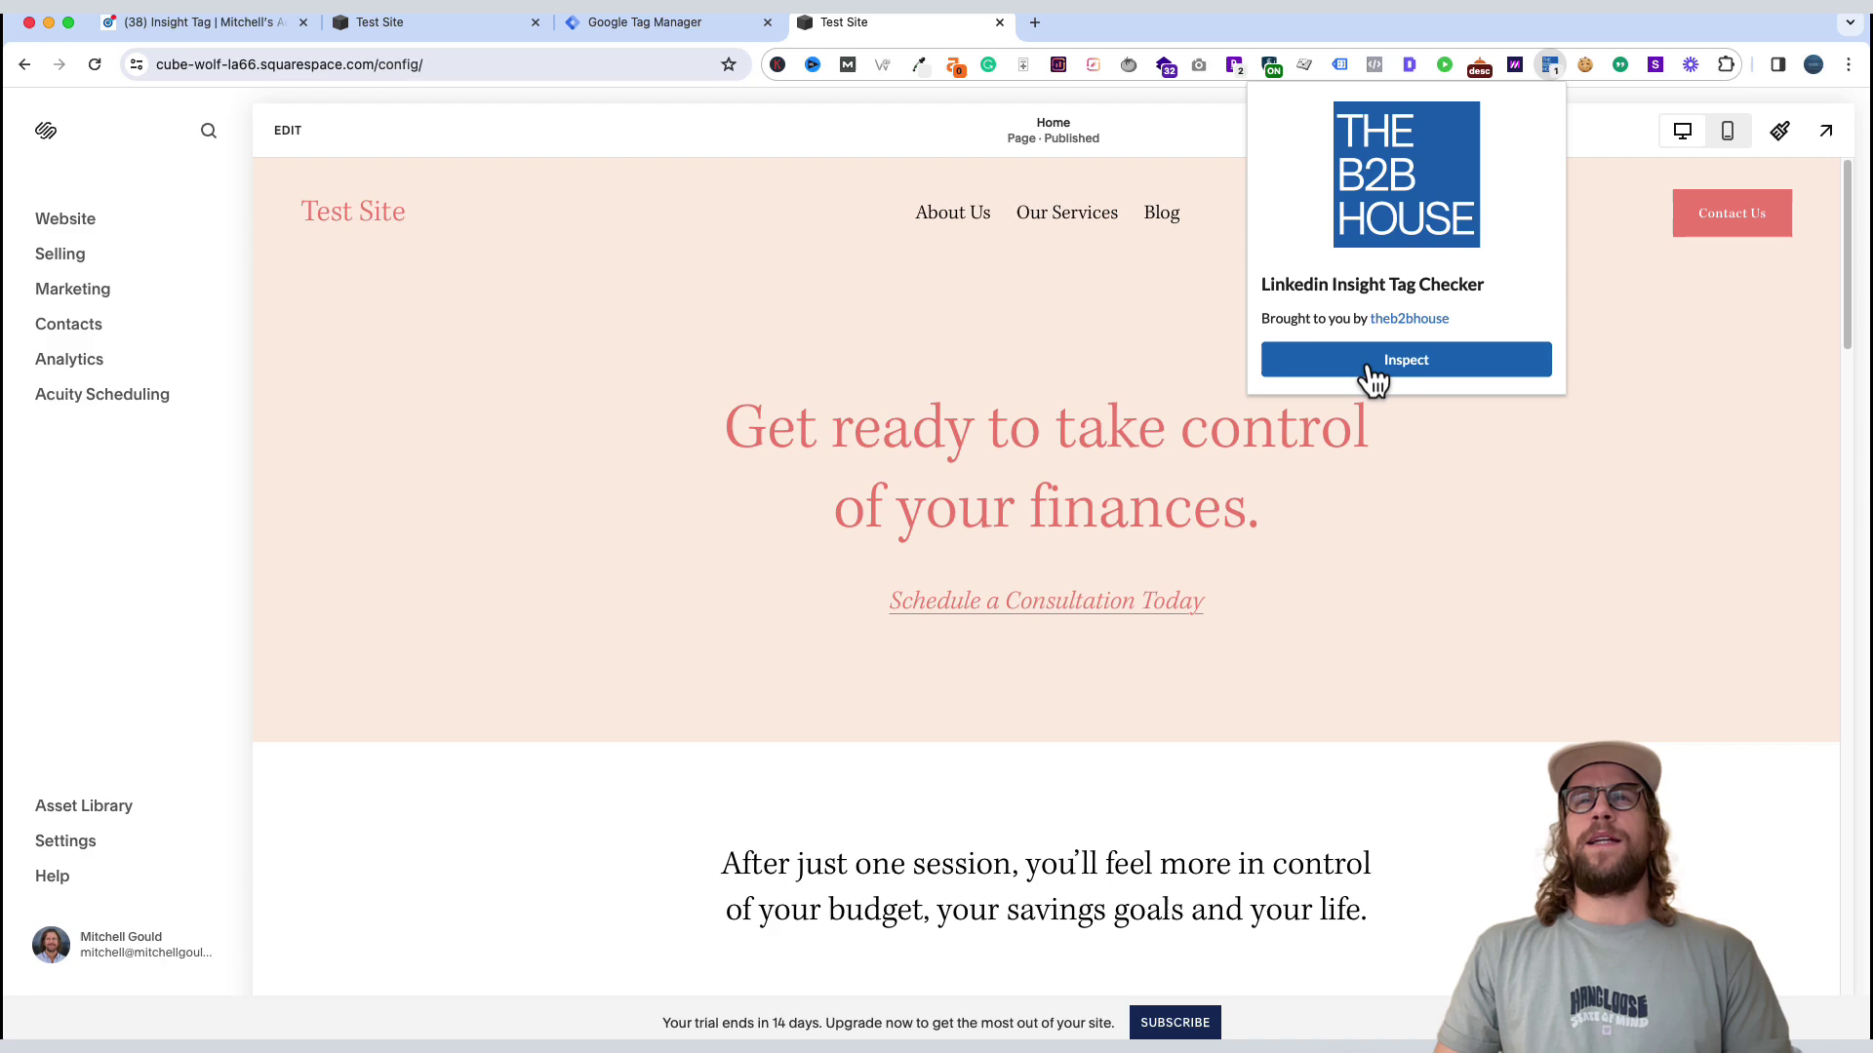
{"action": "left_click", "coordinate": [1297, 363]}
{"action": "left_click_drag", "start_coordinate": [907, 271], "coordinate": [966, 288]}
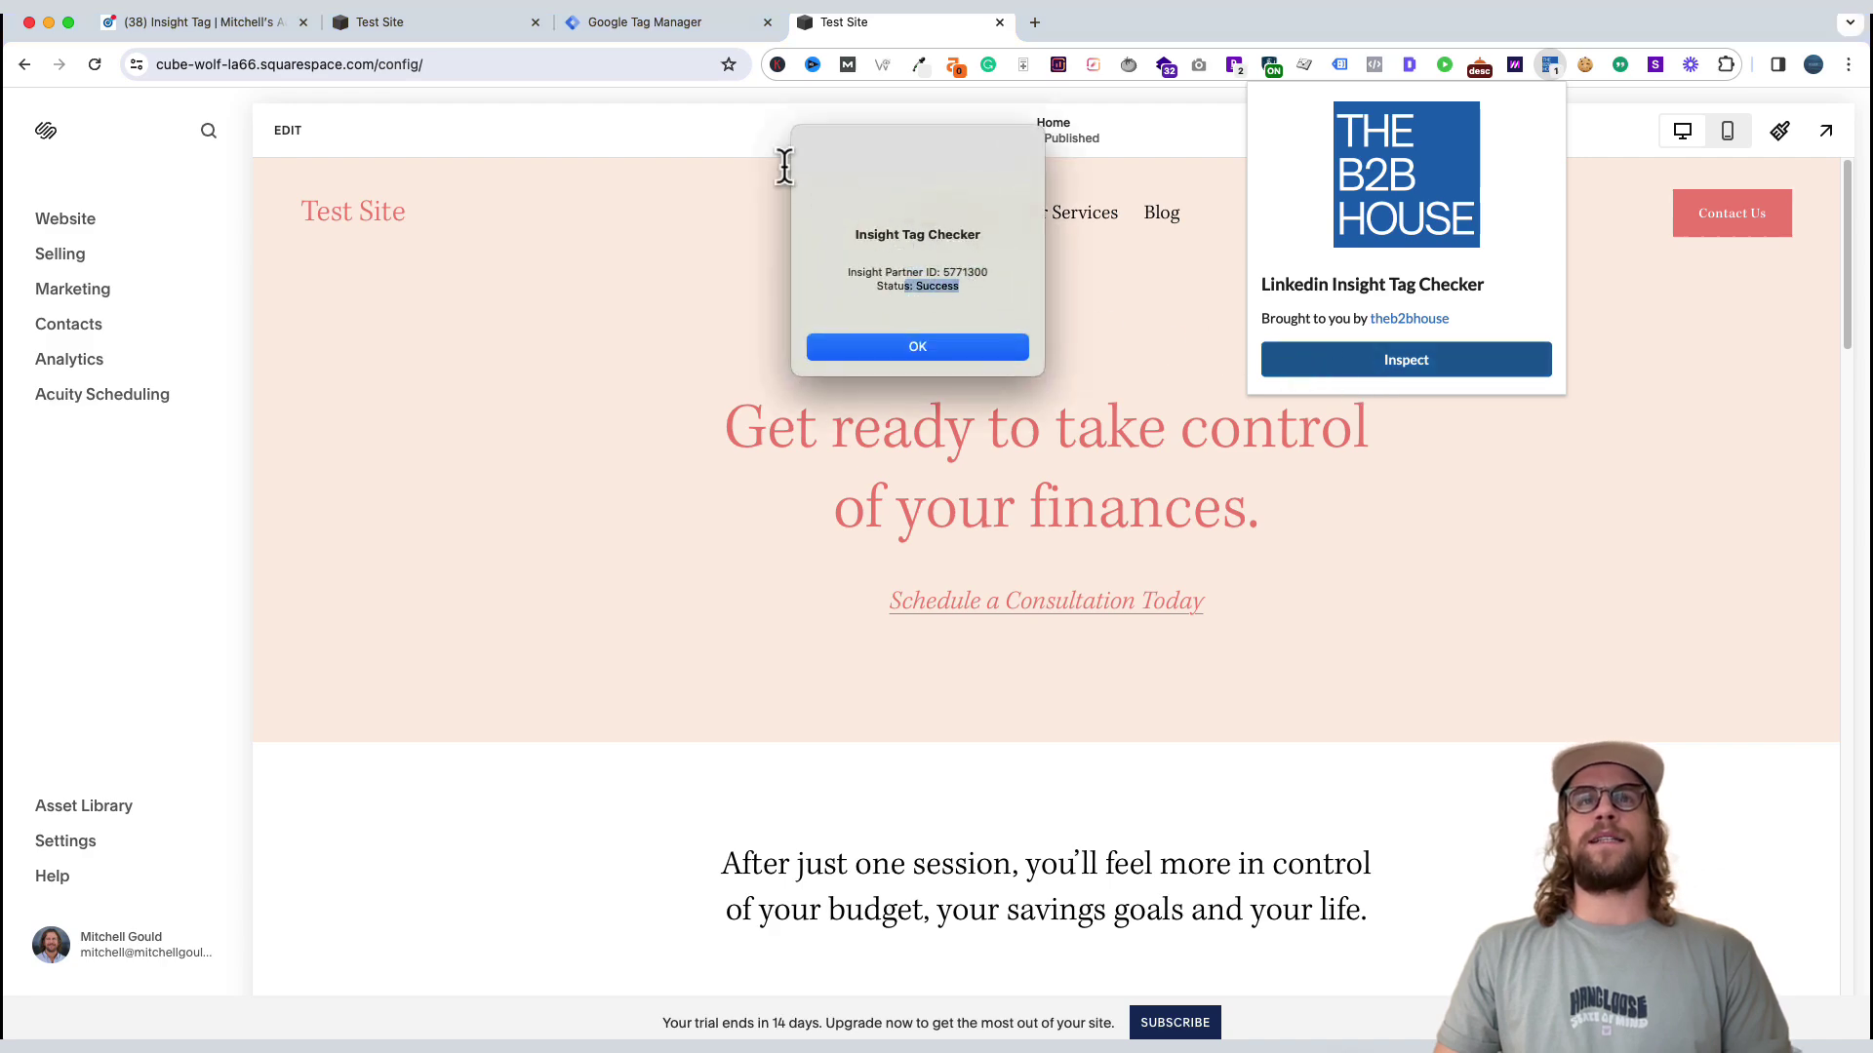
- Remove all the Insight Tag code from the site's footer code injection and save the change
{"action": "key", "text": "super+2"}
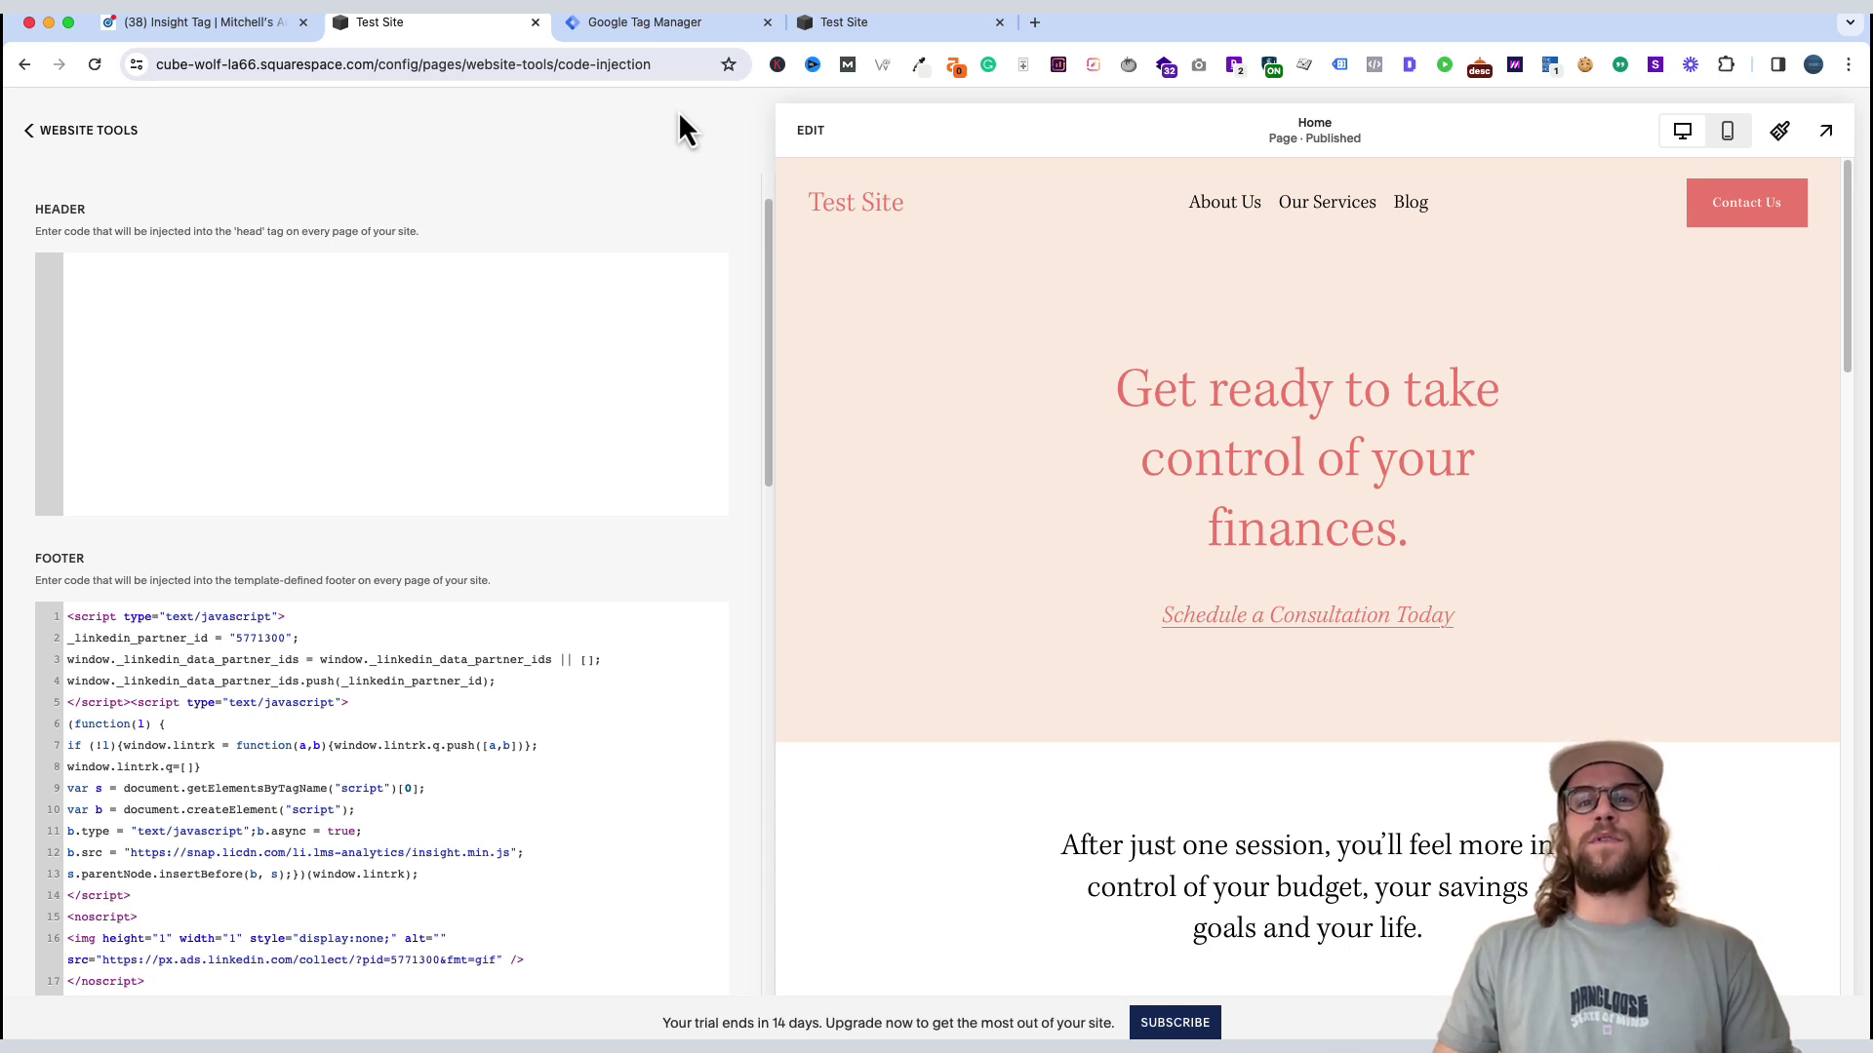
{"action": "left_click", "coordinate": [459, 720]}
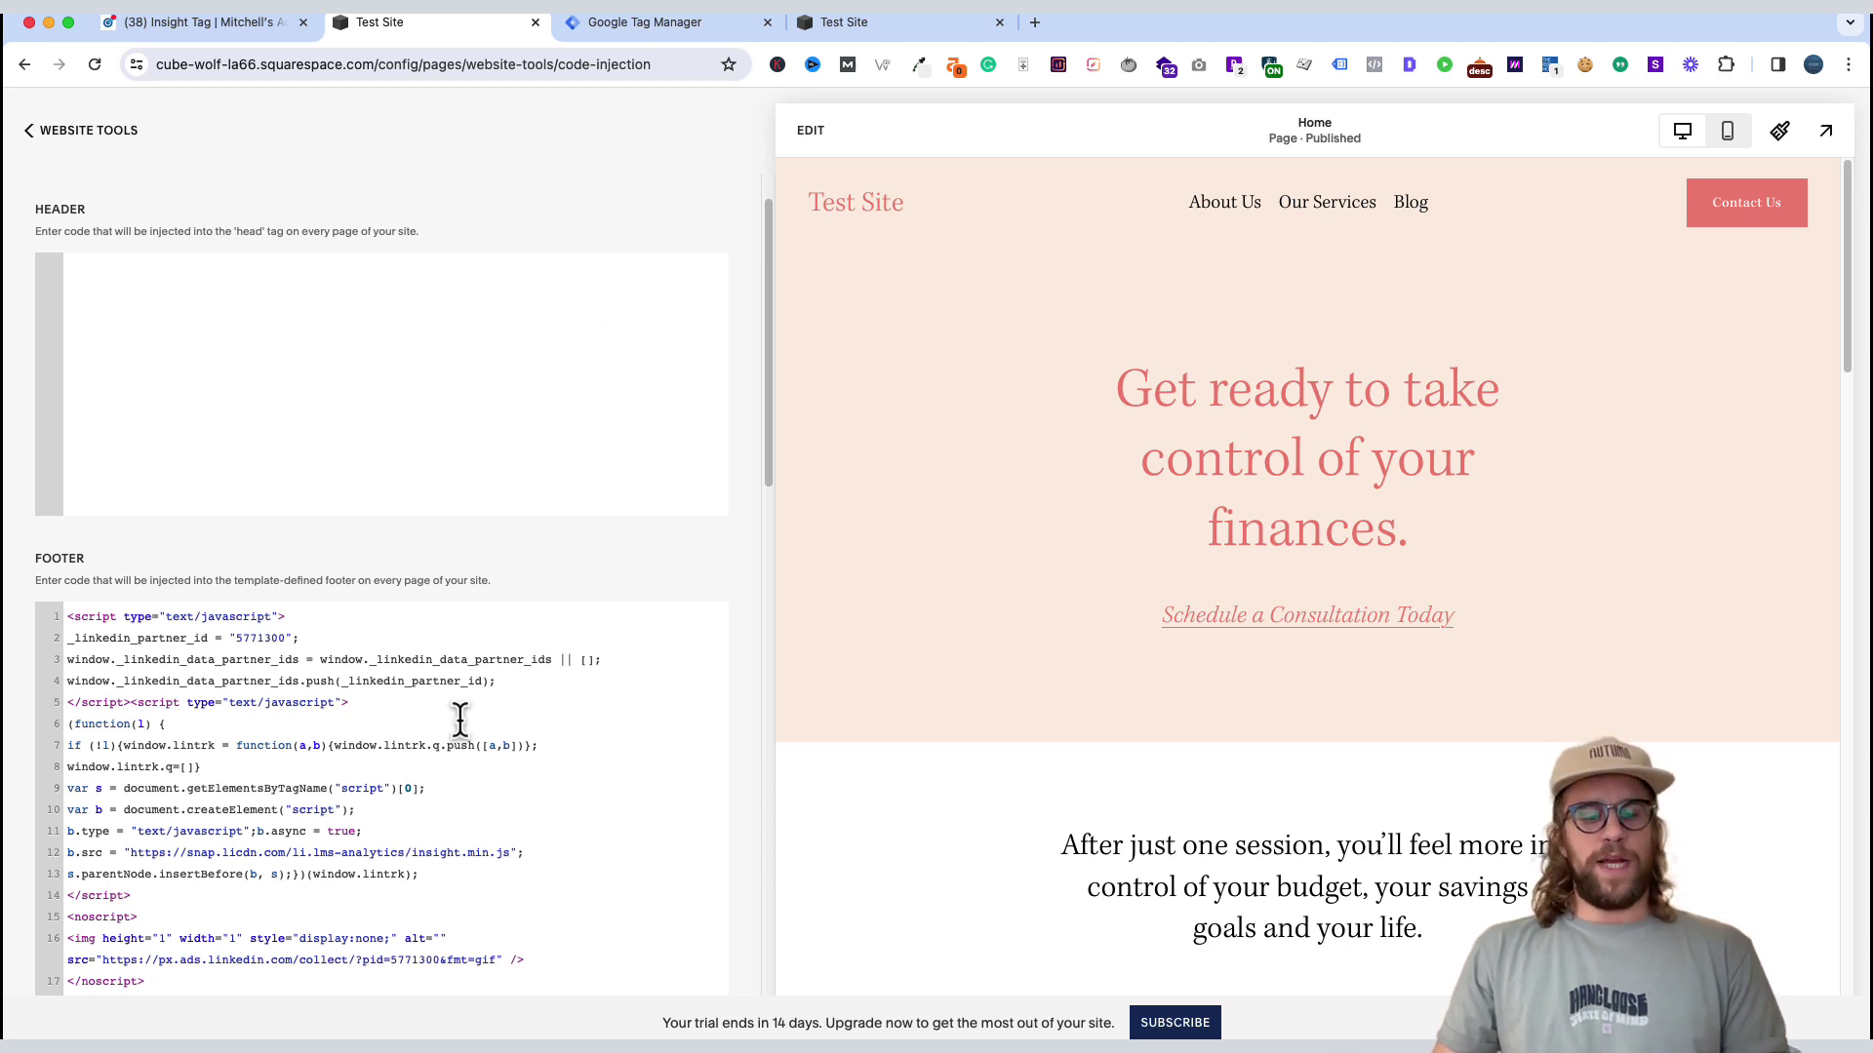
{"action": "key", "text": "super+a"}
{"action": "key", "text": "BackSpace"}
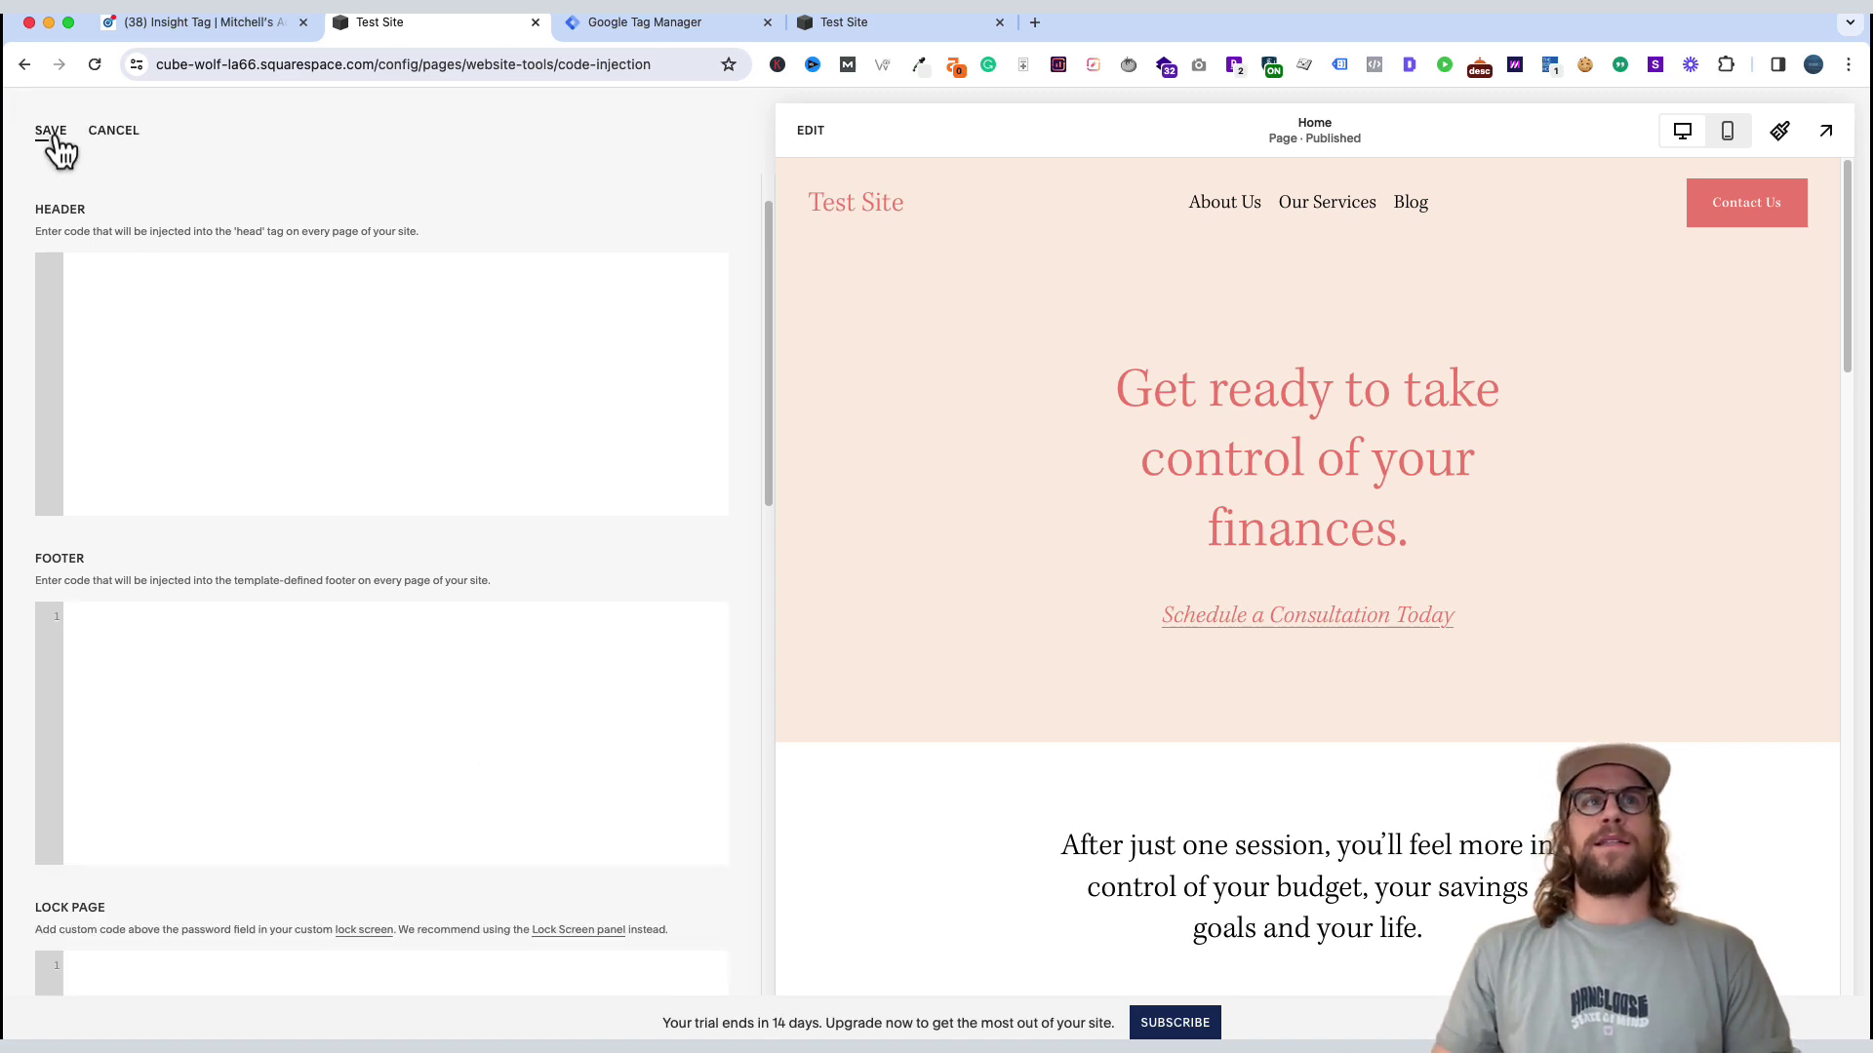
{"action": "left_click", "coordinate": [53, 133]}
- Return to LinkedIn Campaign Manager and show the partner ID for installing the Insight Tag through a tag manager
{"action": "left_click", "coordinate": [219, 23]}
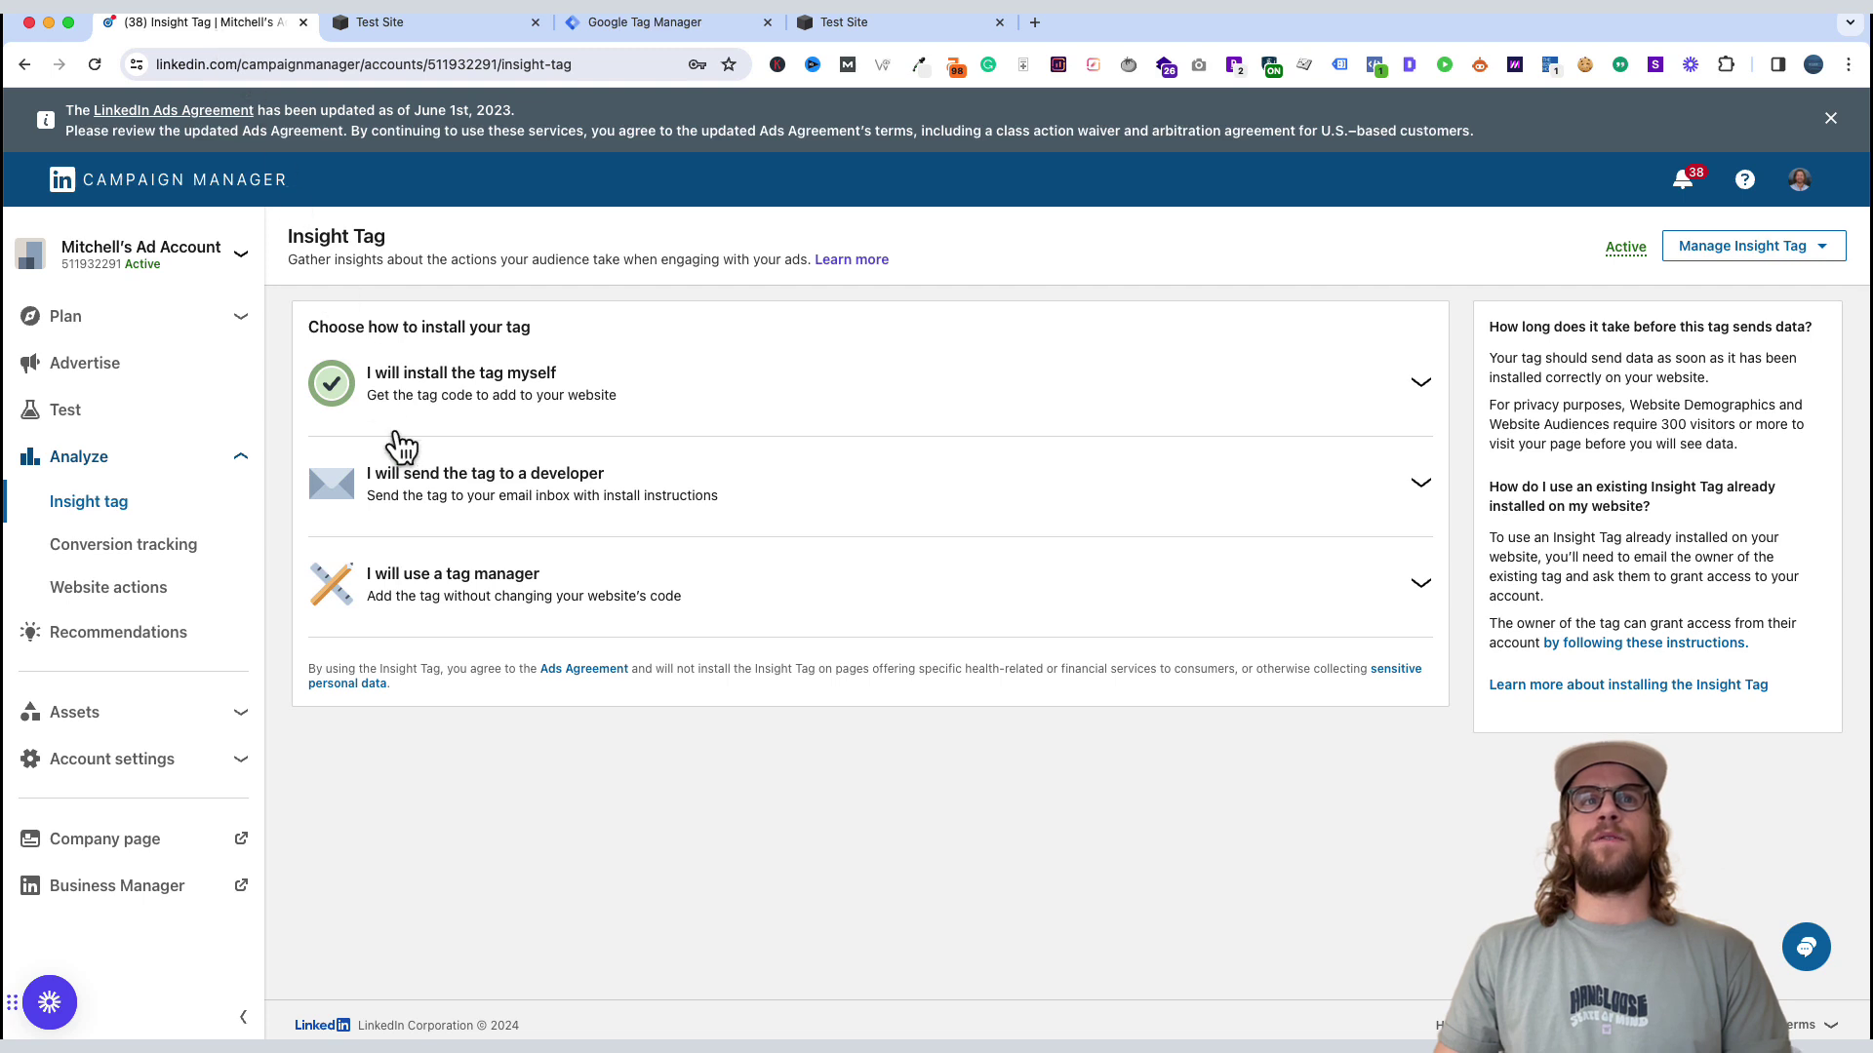
{"action": "left_click", "coordinate": [517, 599]}
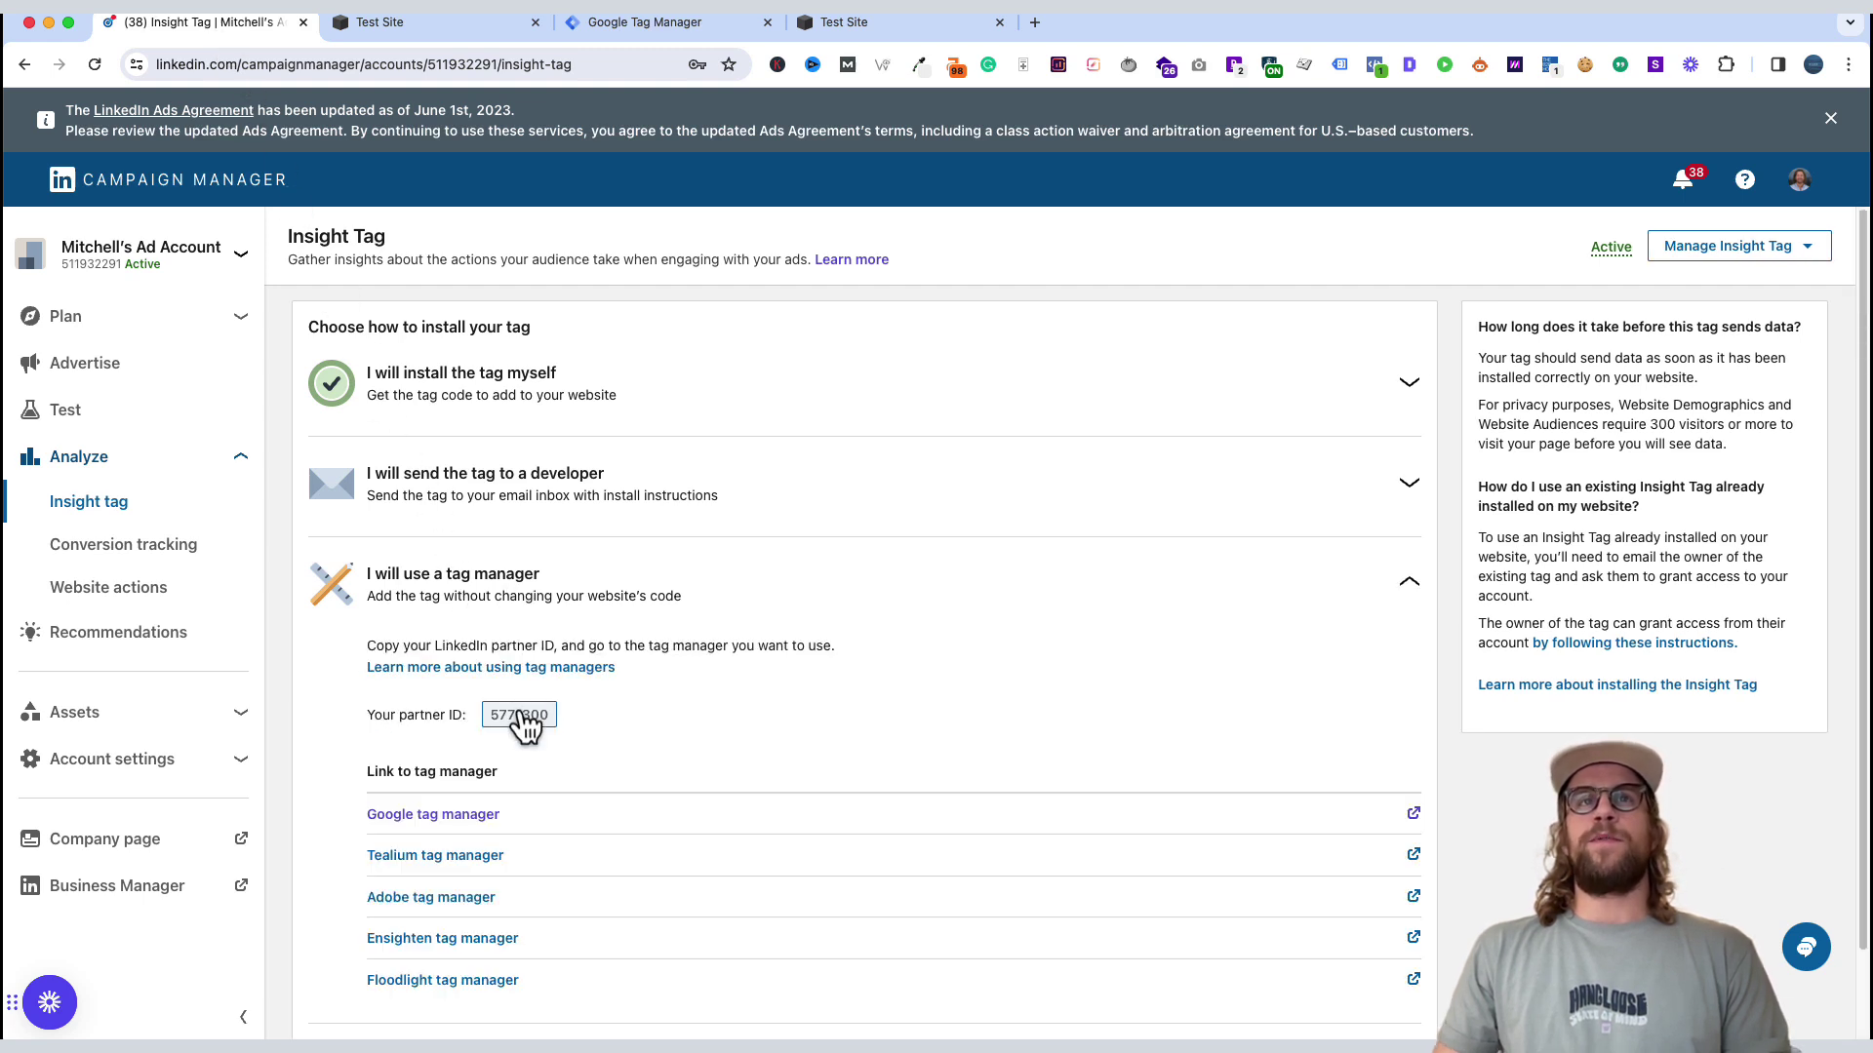
- Copy the container's head snippet from Google Tag Manager and paste it into the header code injection in Squarespace
{"action": "left_click", "coordinate": [651, 25]}
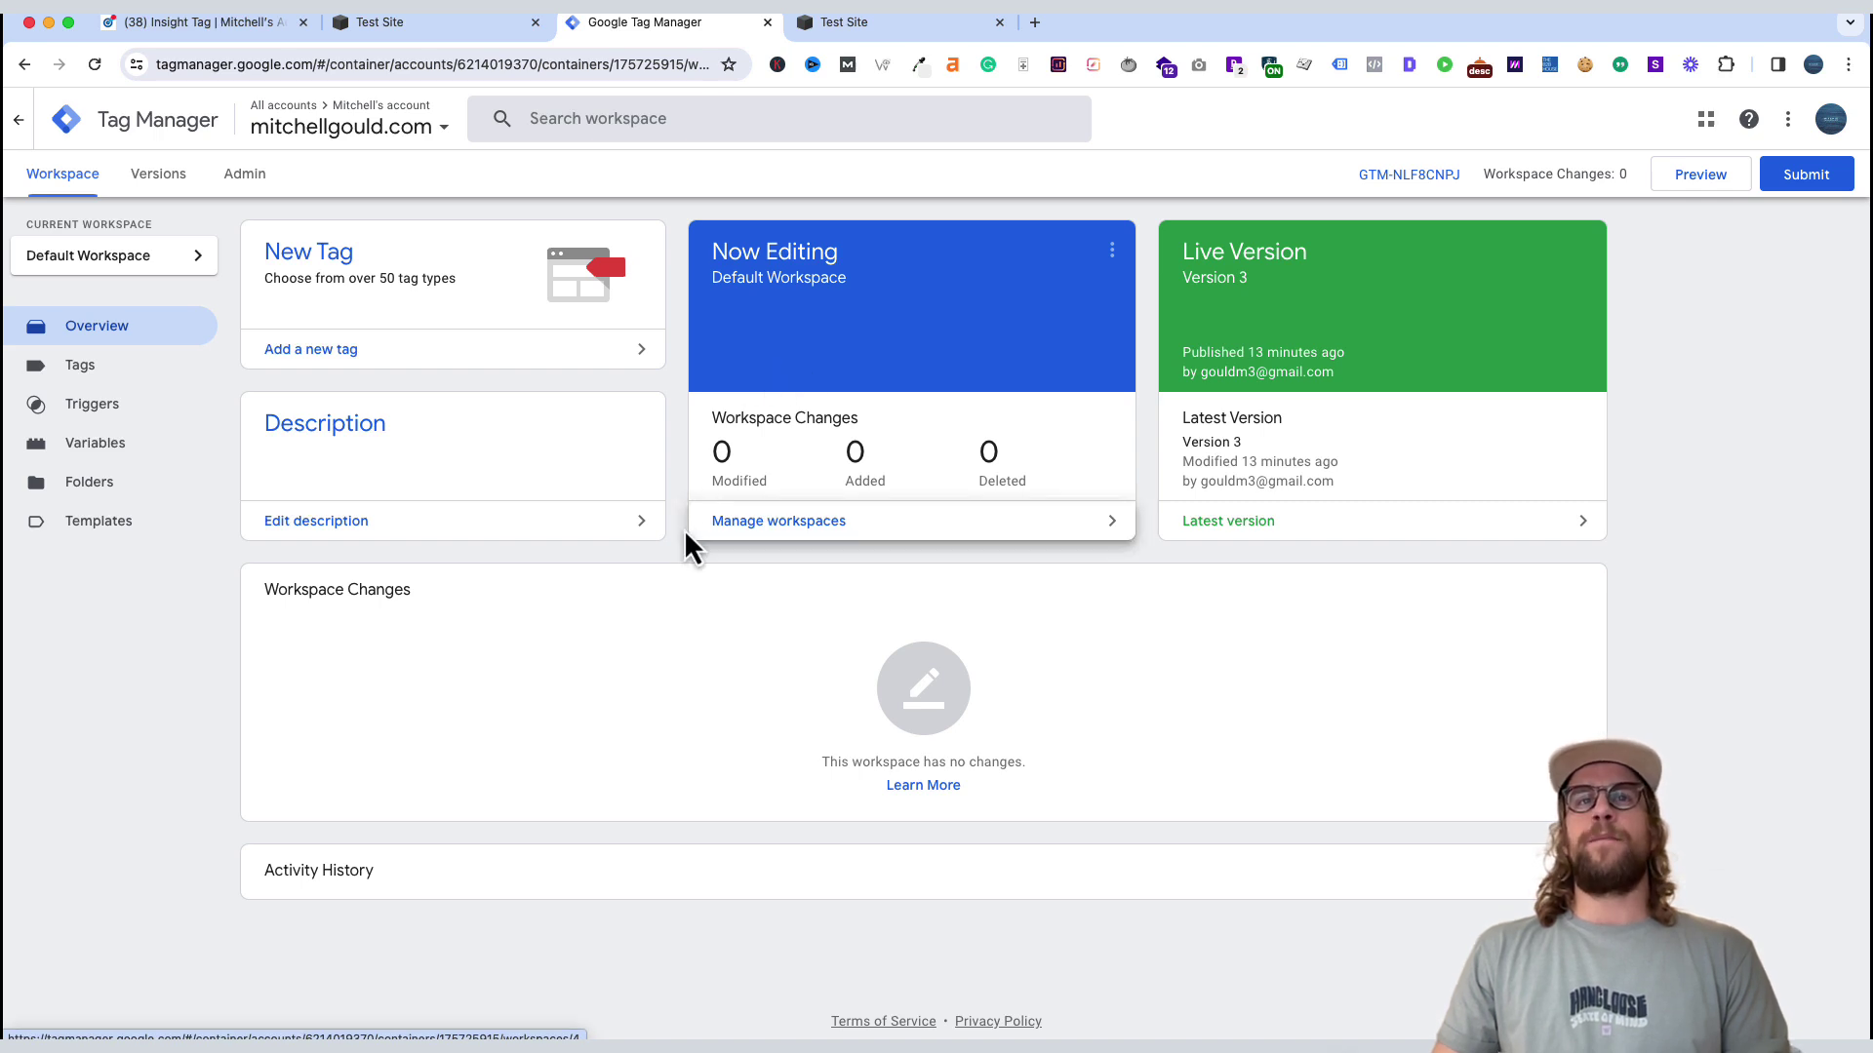
{"action": "left_click", "coordinate": [1416, 177]}
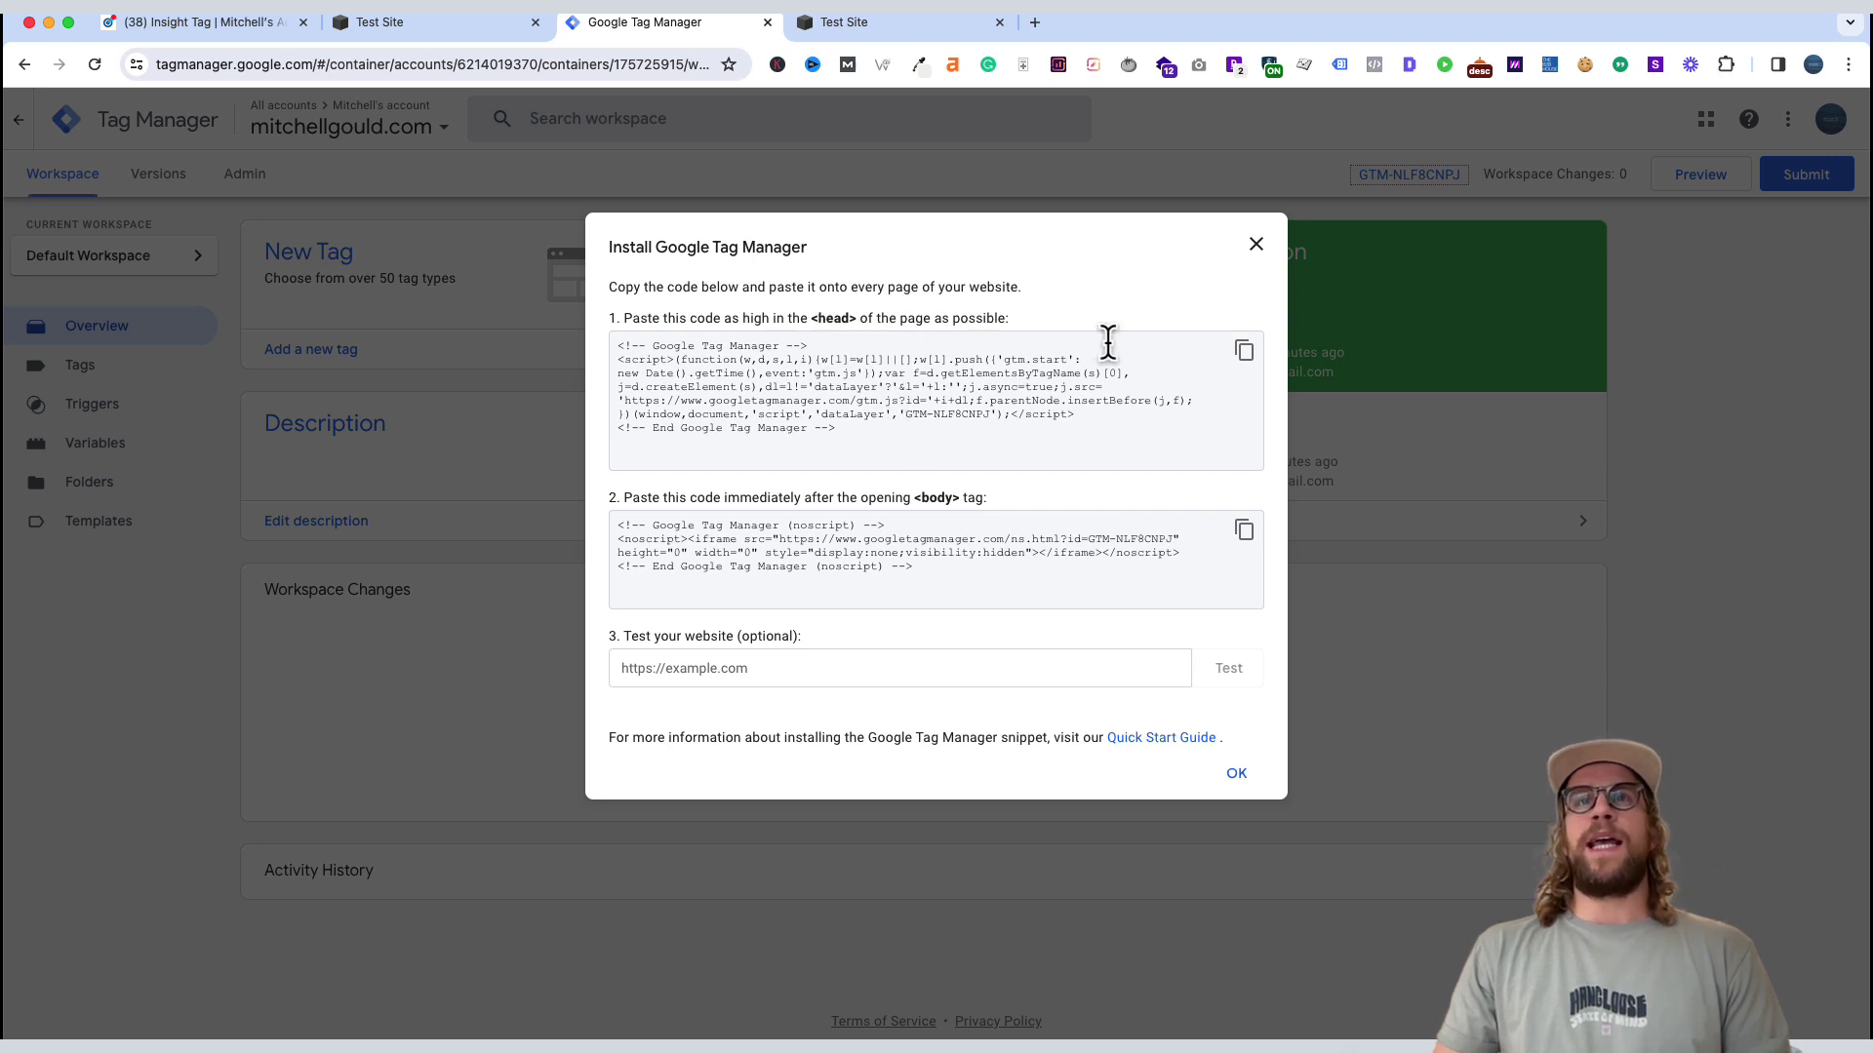
{"action": "left_click", "coordinate": [1244, 351]}
{"action": "left_click", "coordinate": [430, 28]}
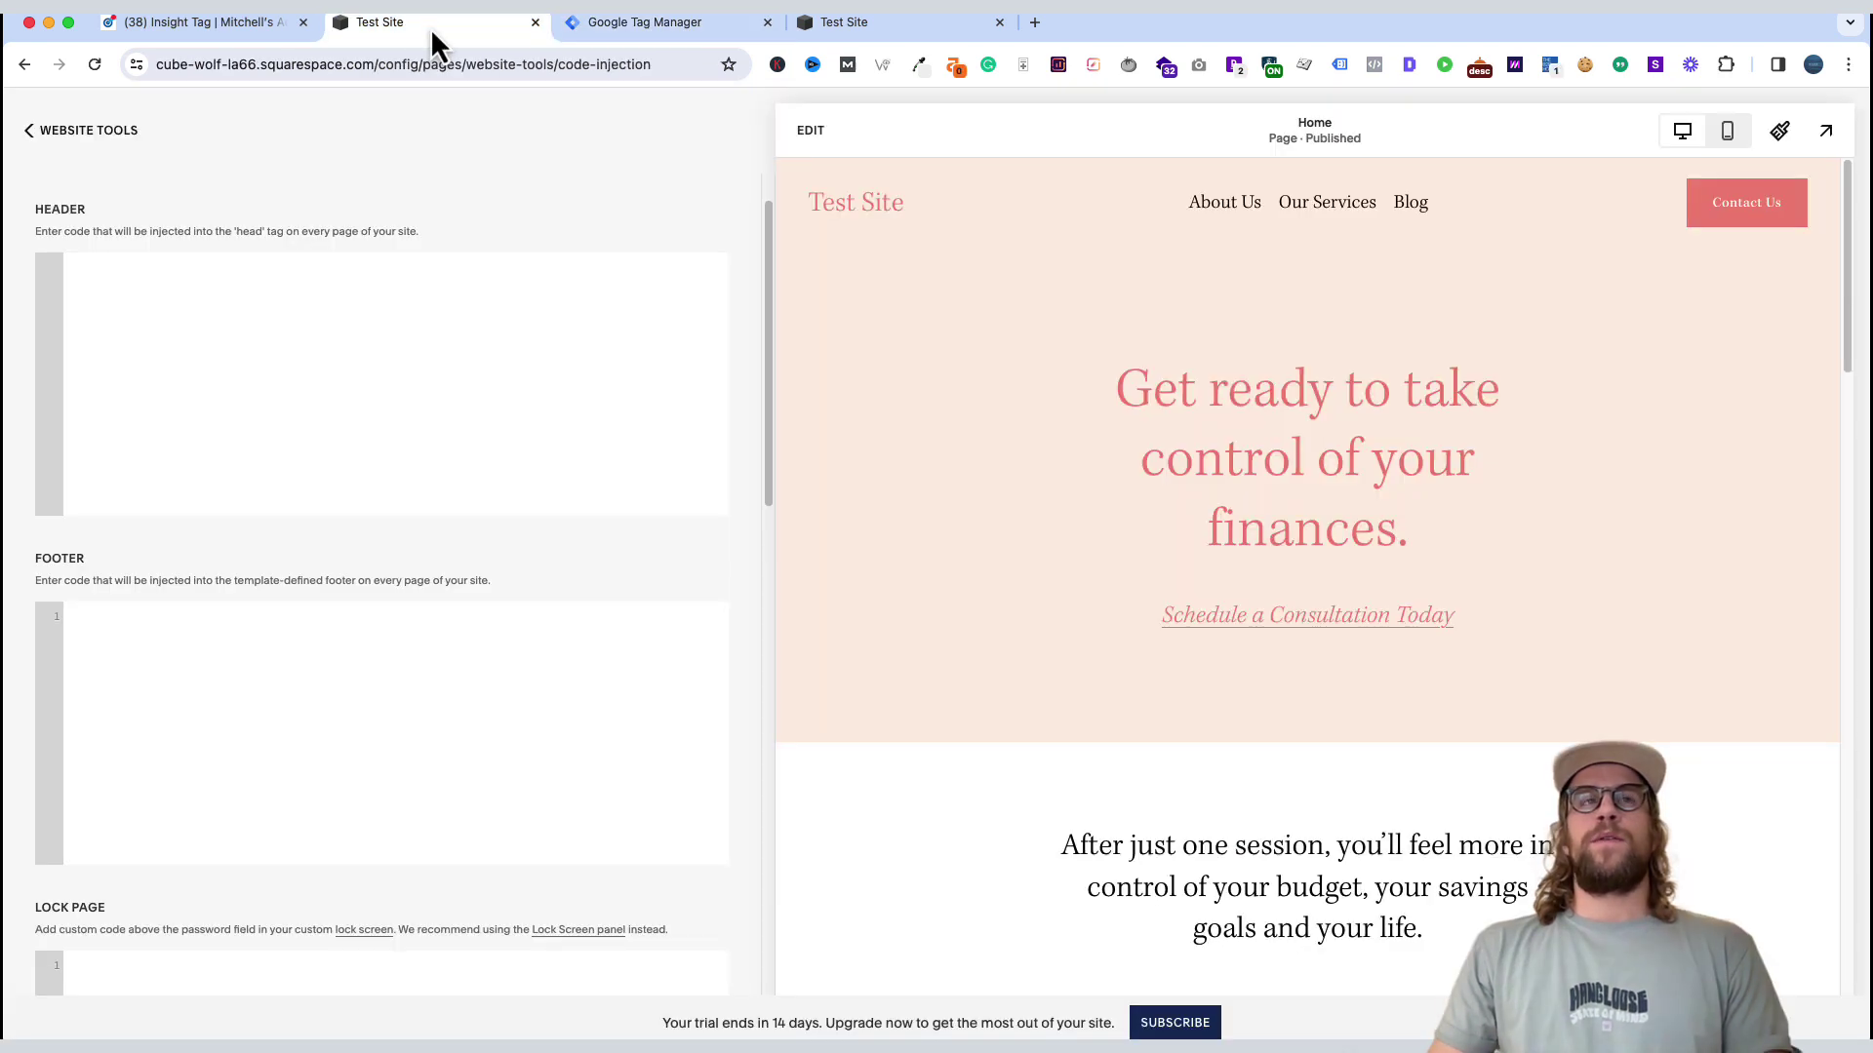
{"action": "left_click", "coordinate": [90, 131]}
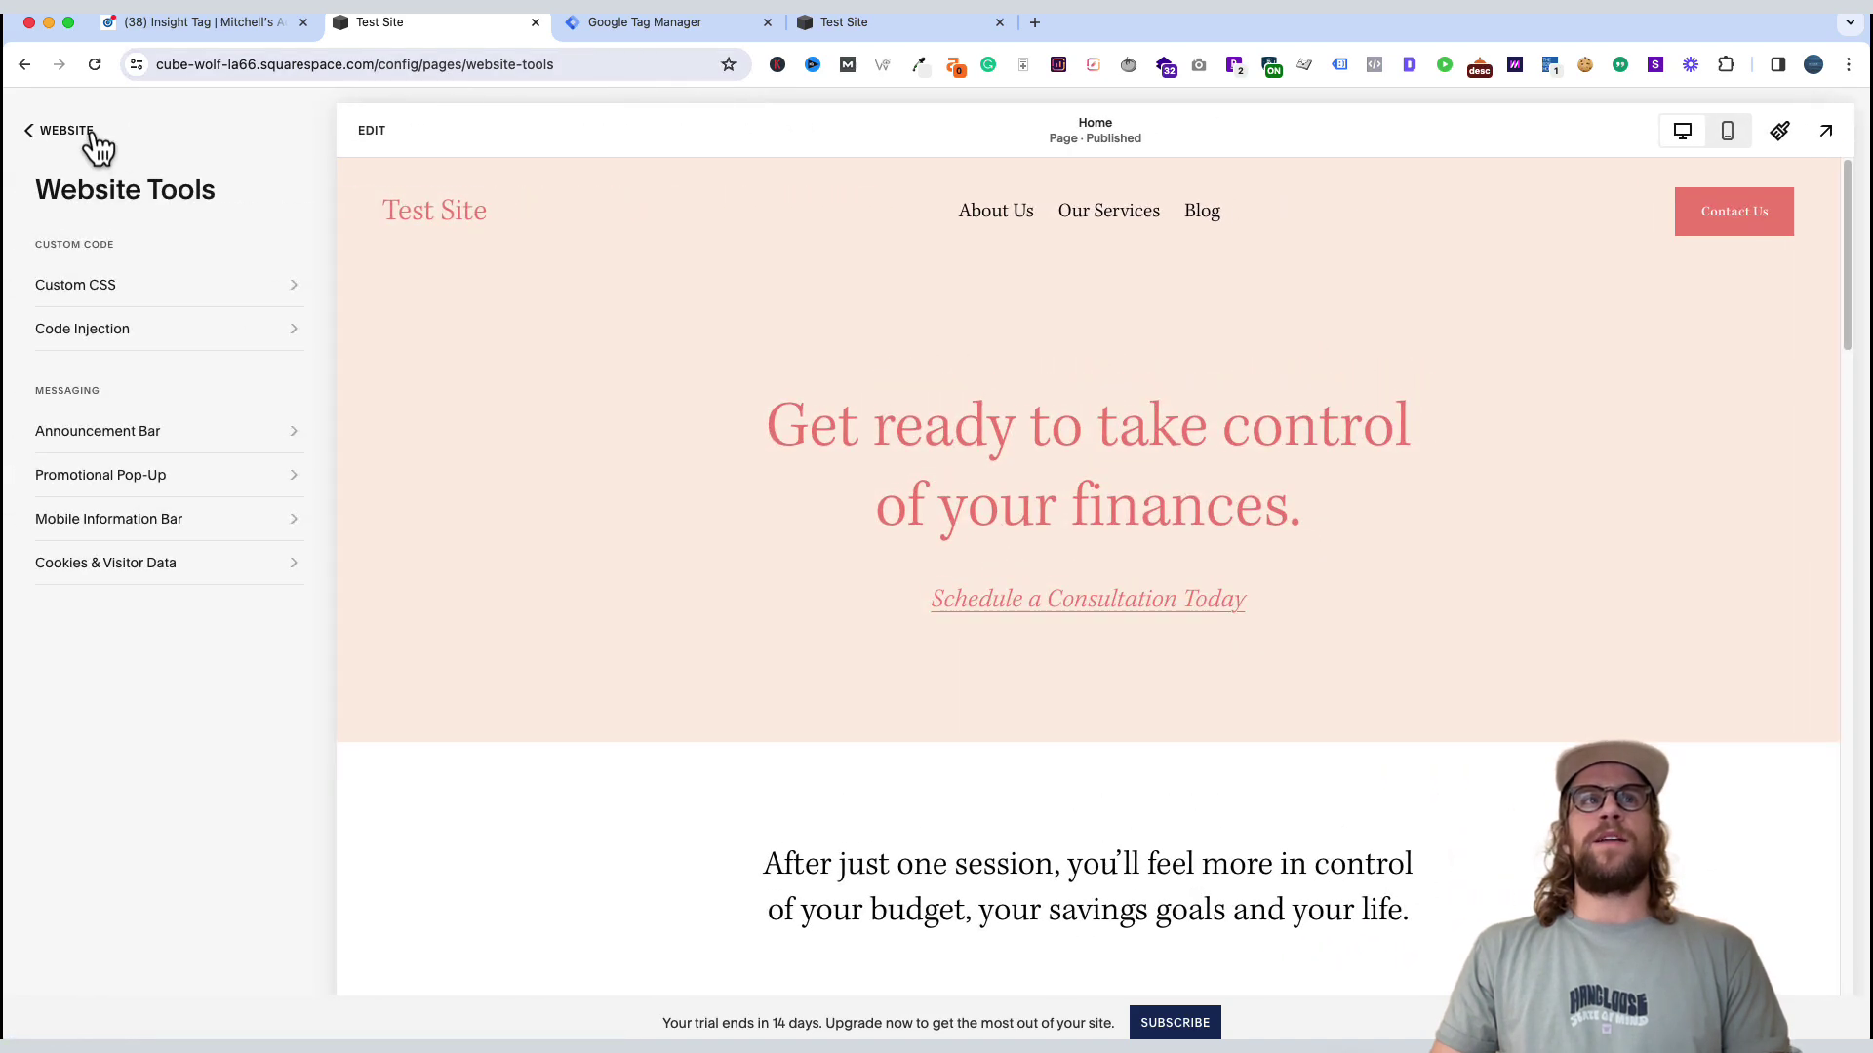
{"action": "left_click", "coordinate": [146, 340]}
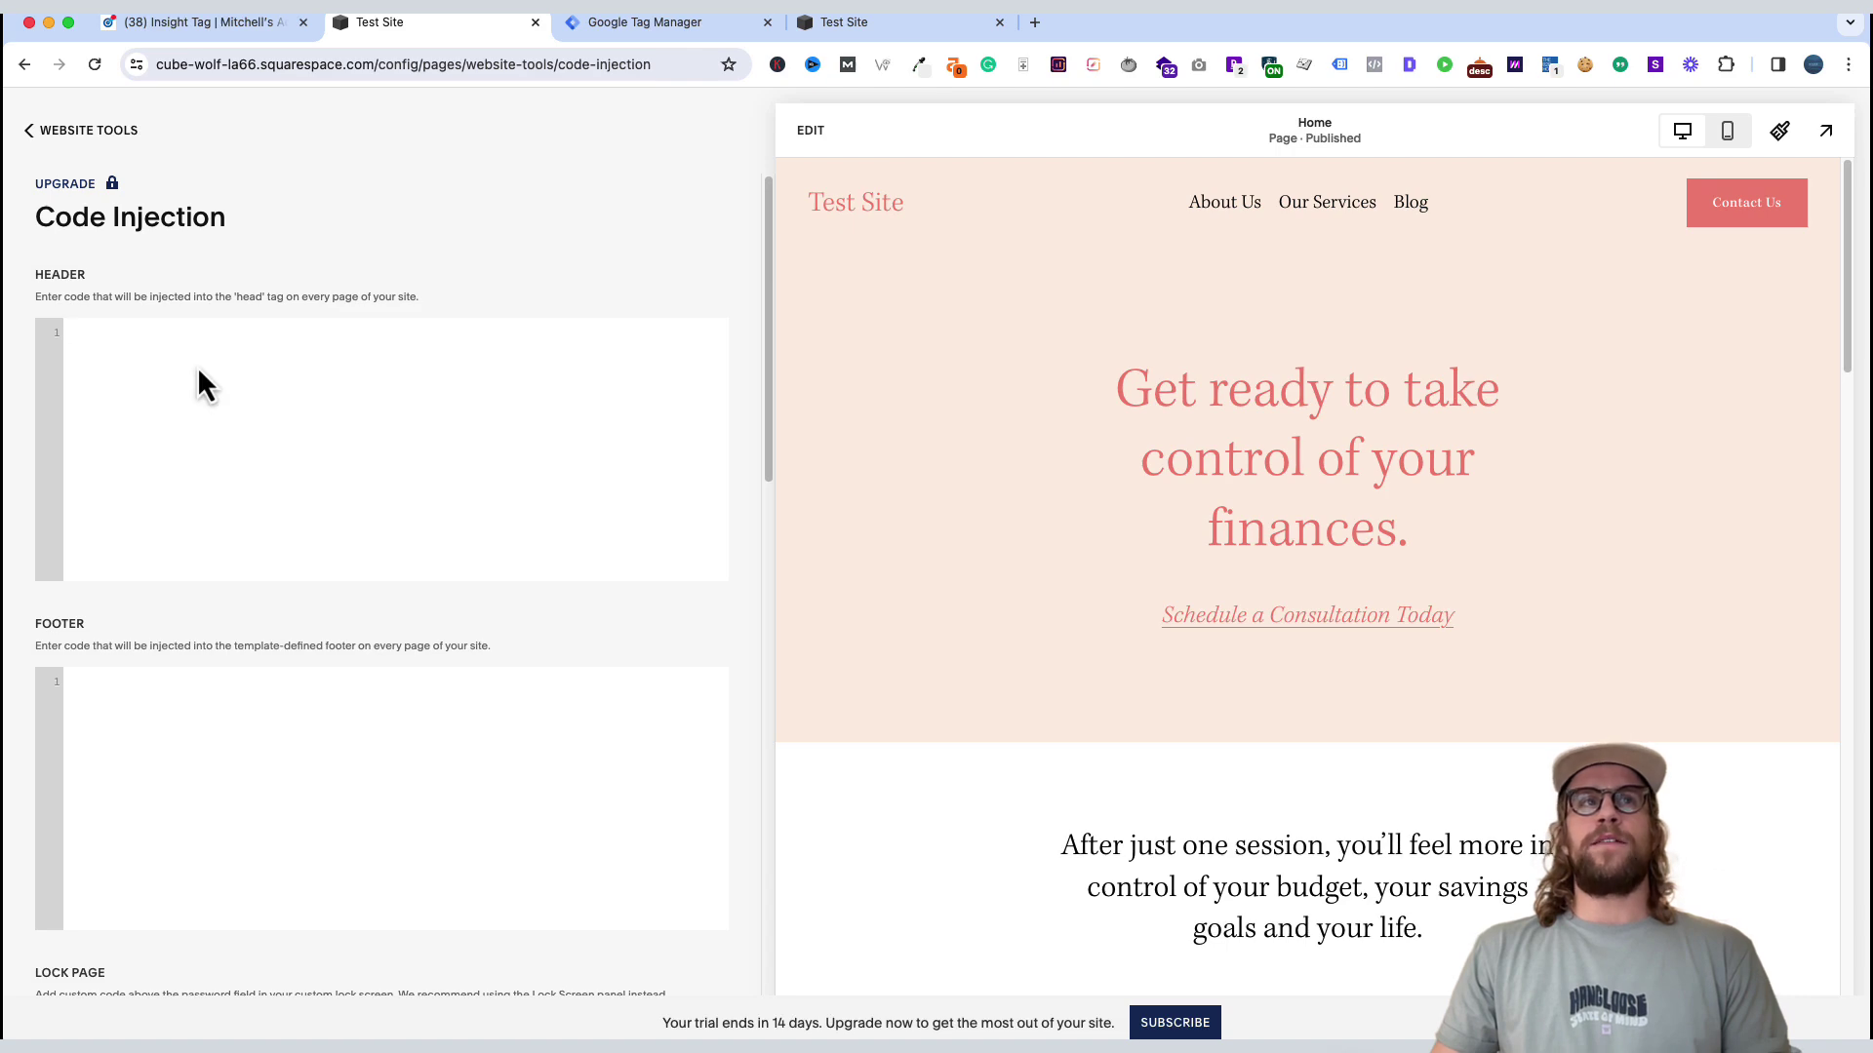
{"action": "left_click", "coordinate": [200, 384]}
{"action": "key", "text": "super+v"}
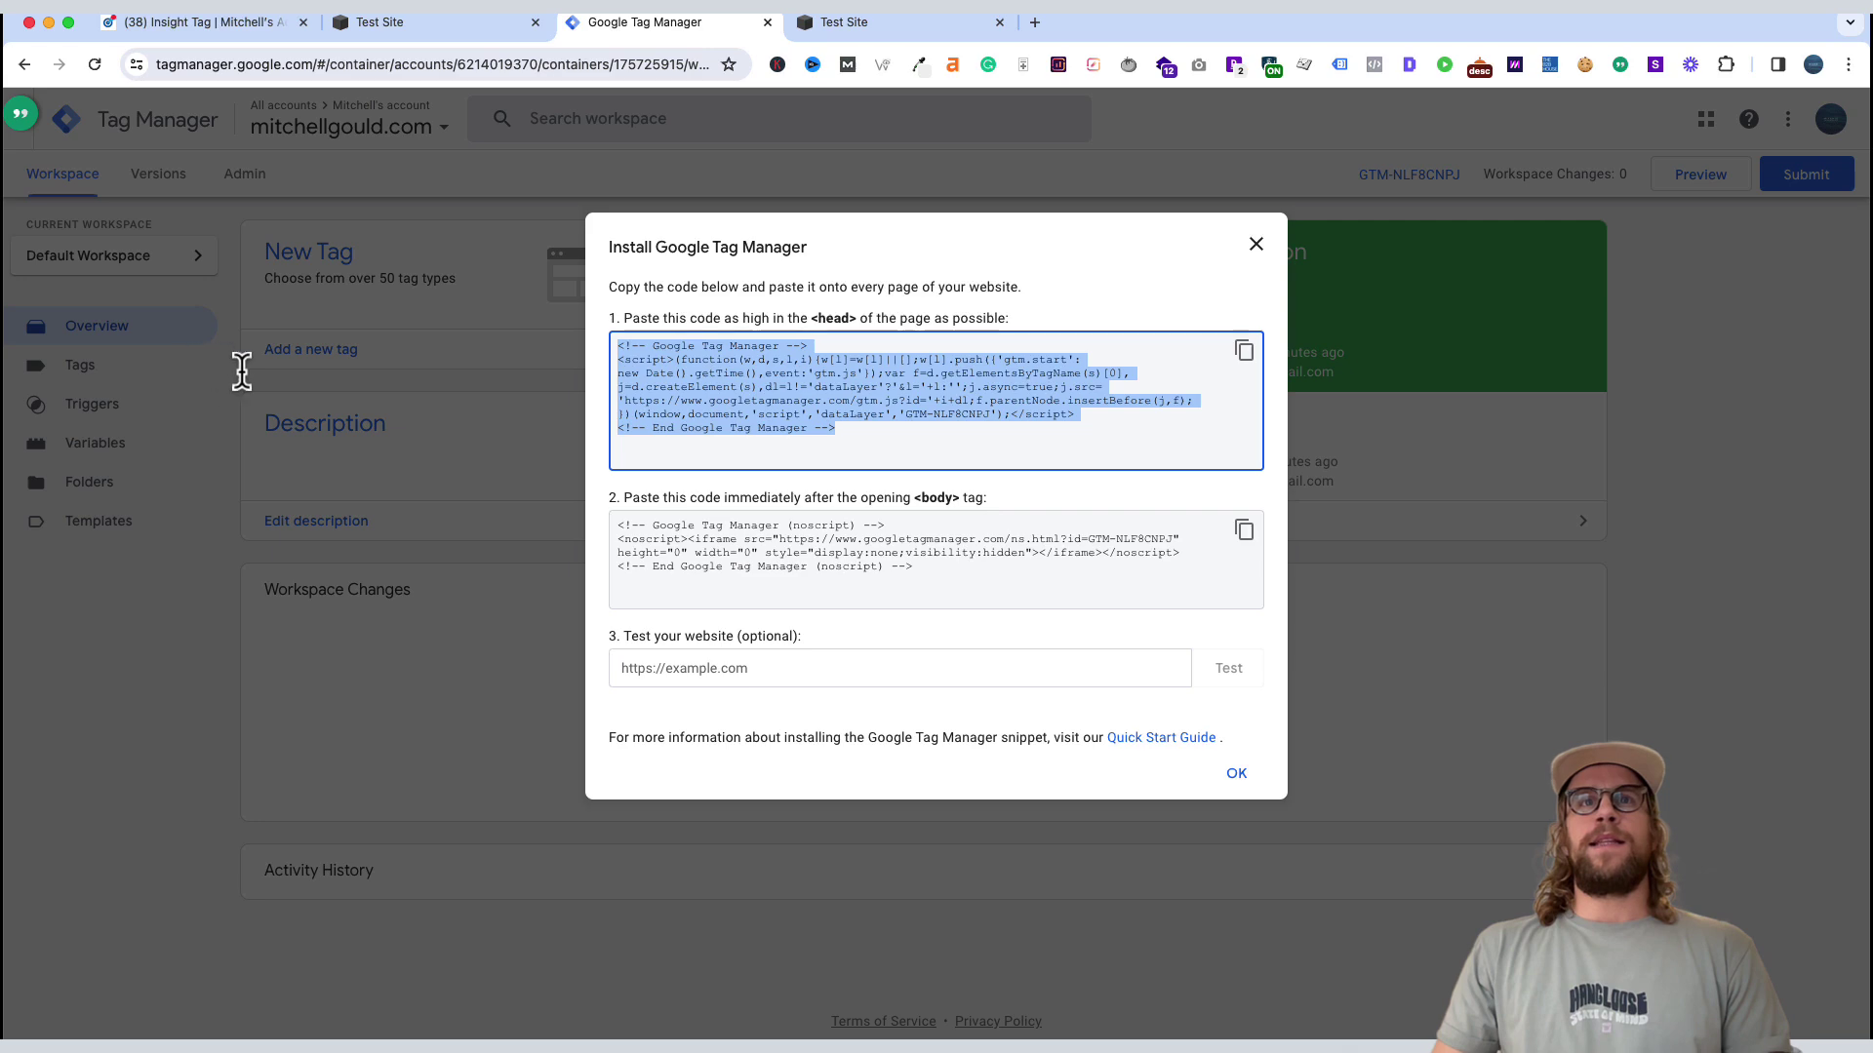
- Copy the Google Tag Manager body (noscript) snippet, paste it into Squarespace's footer code injection, and save both injections
{"action": "left_click", "coordinate": [1247, 537]}
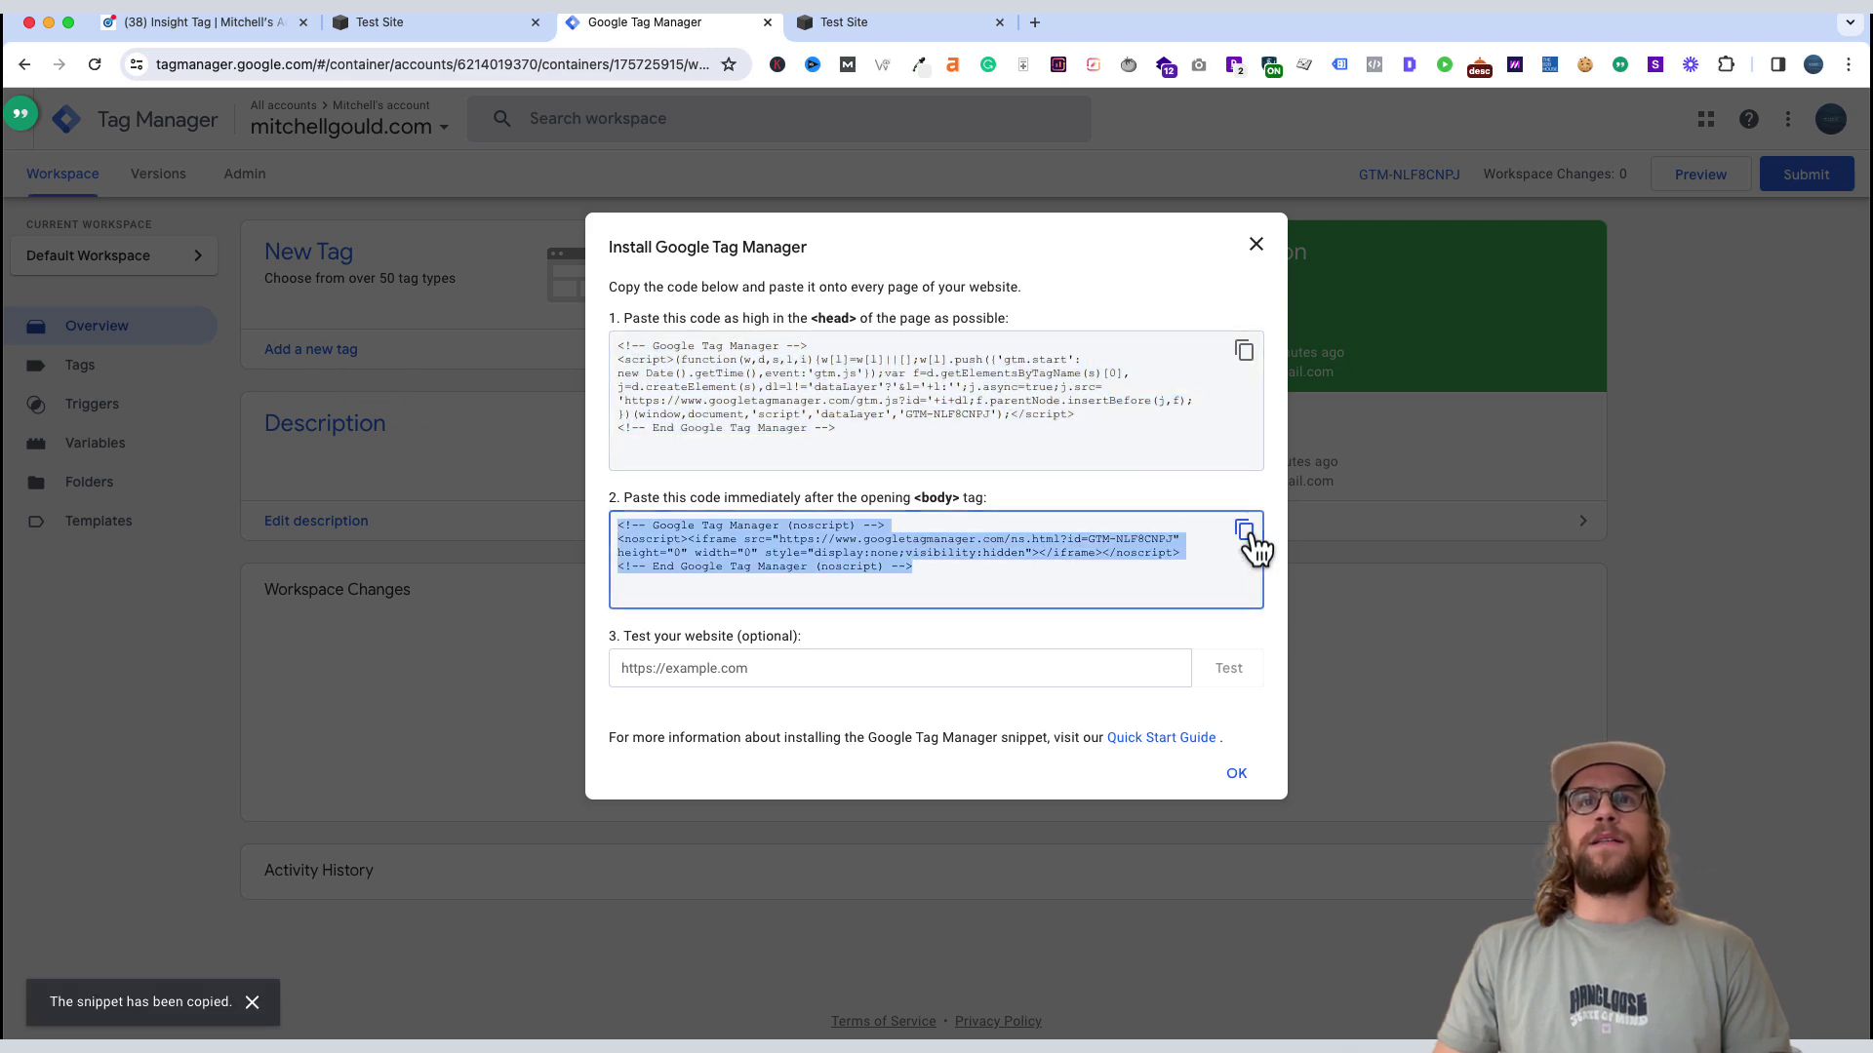
{"action": "left_click", "coordinate": [385, 27]}
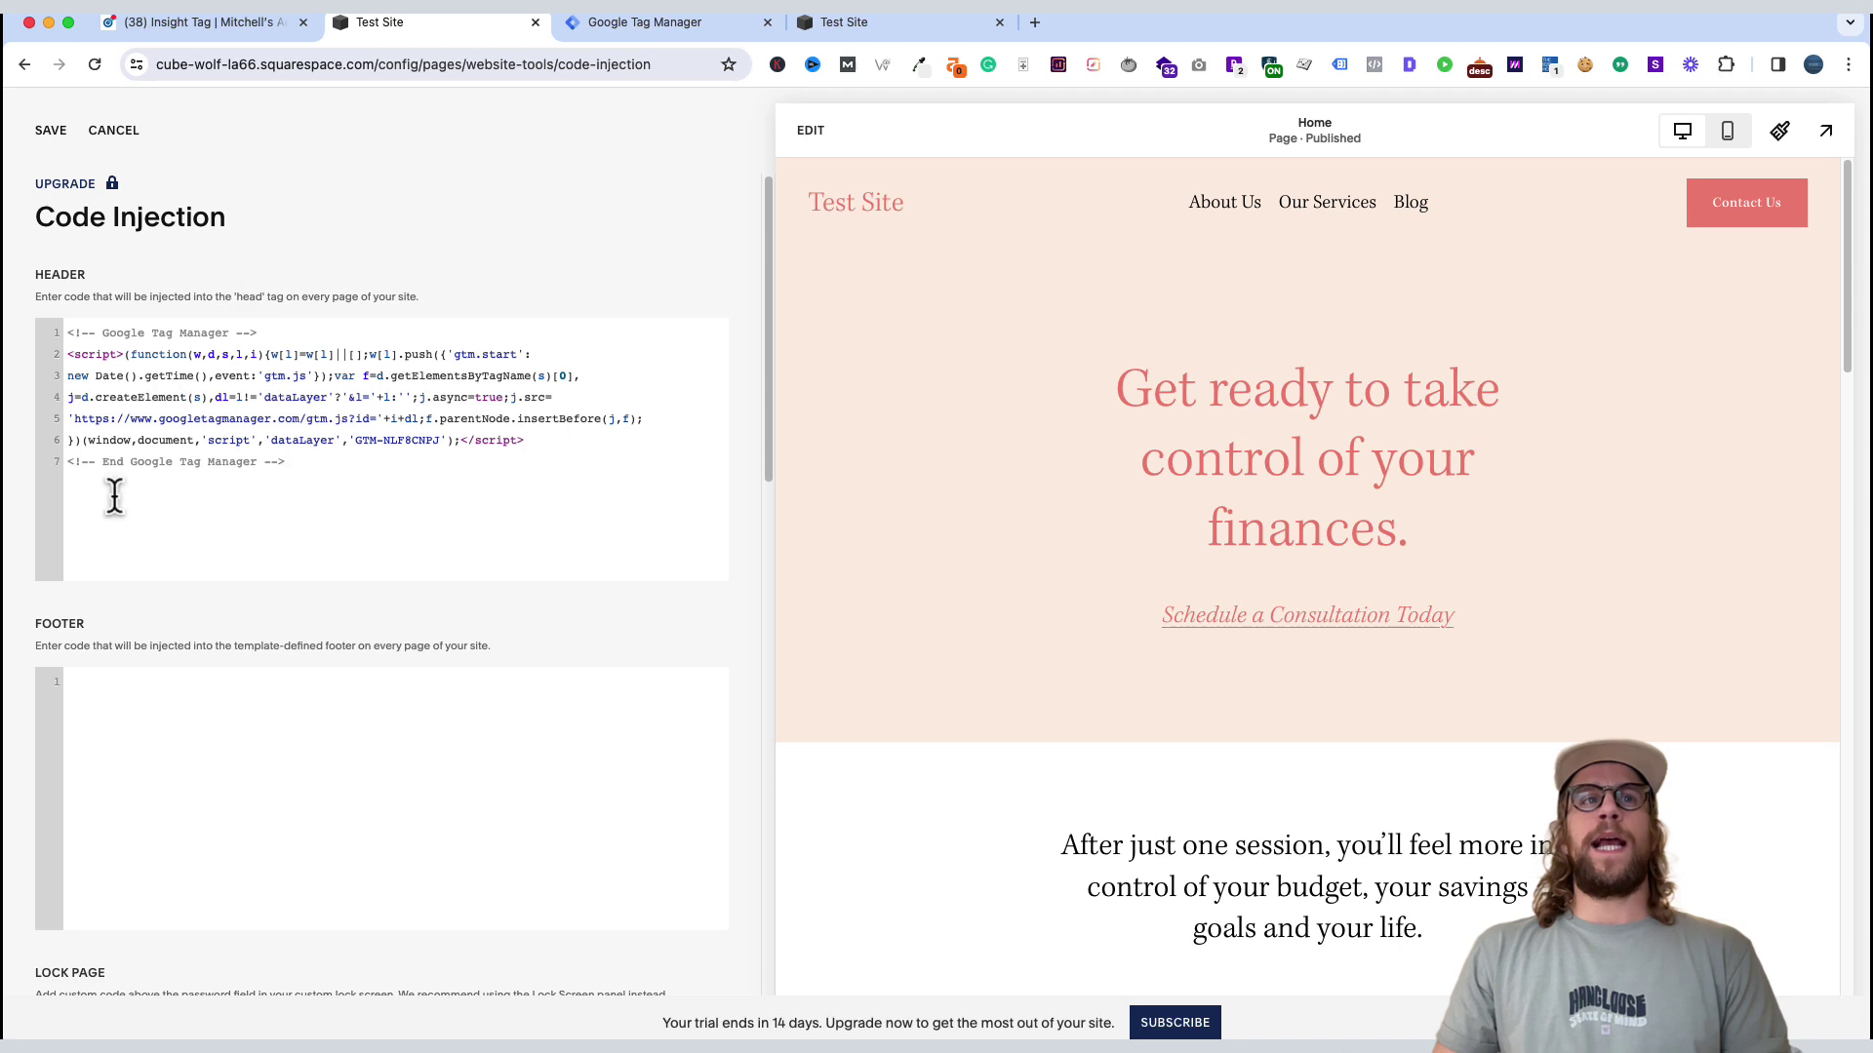
{"action": "left_click", "coordinate": [132, 698]}
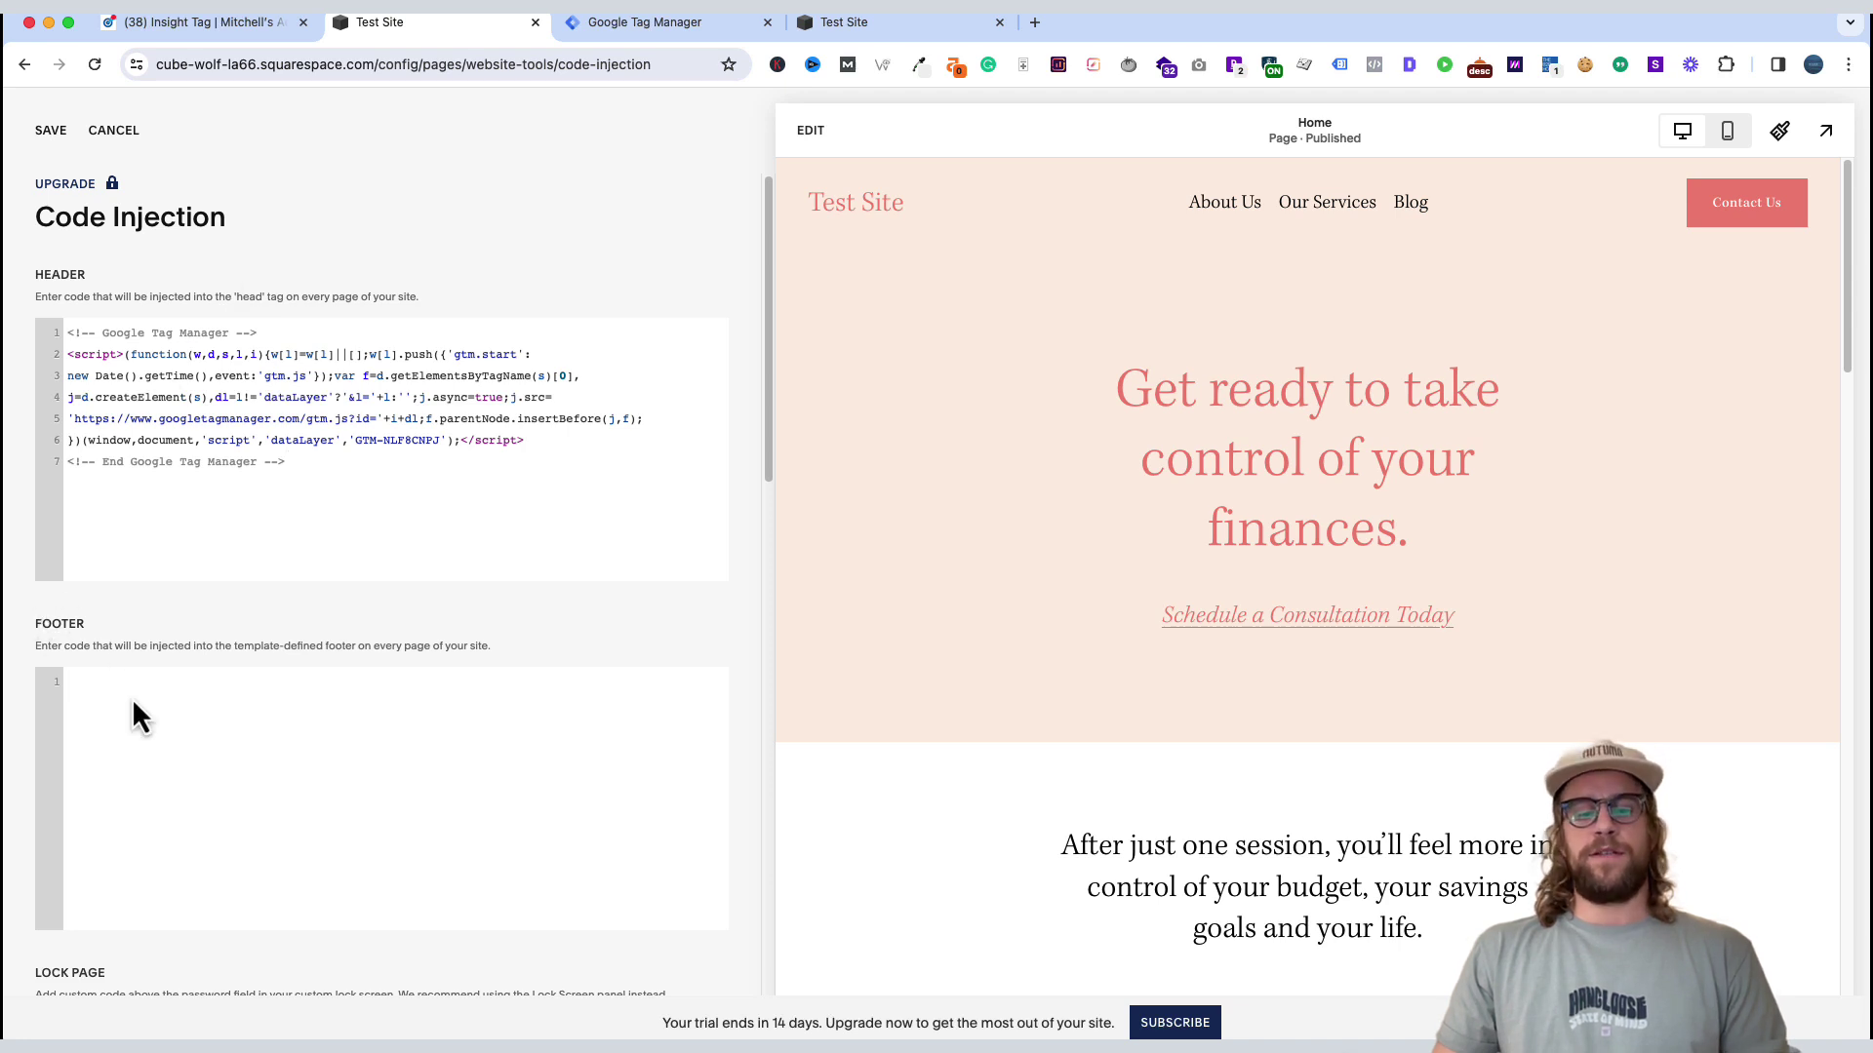
{"action": "key", "text": "super+v"}
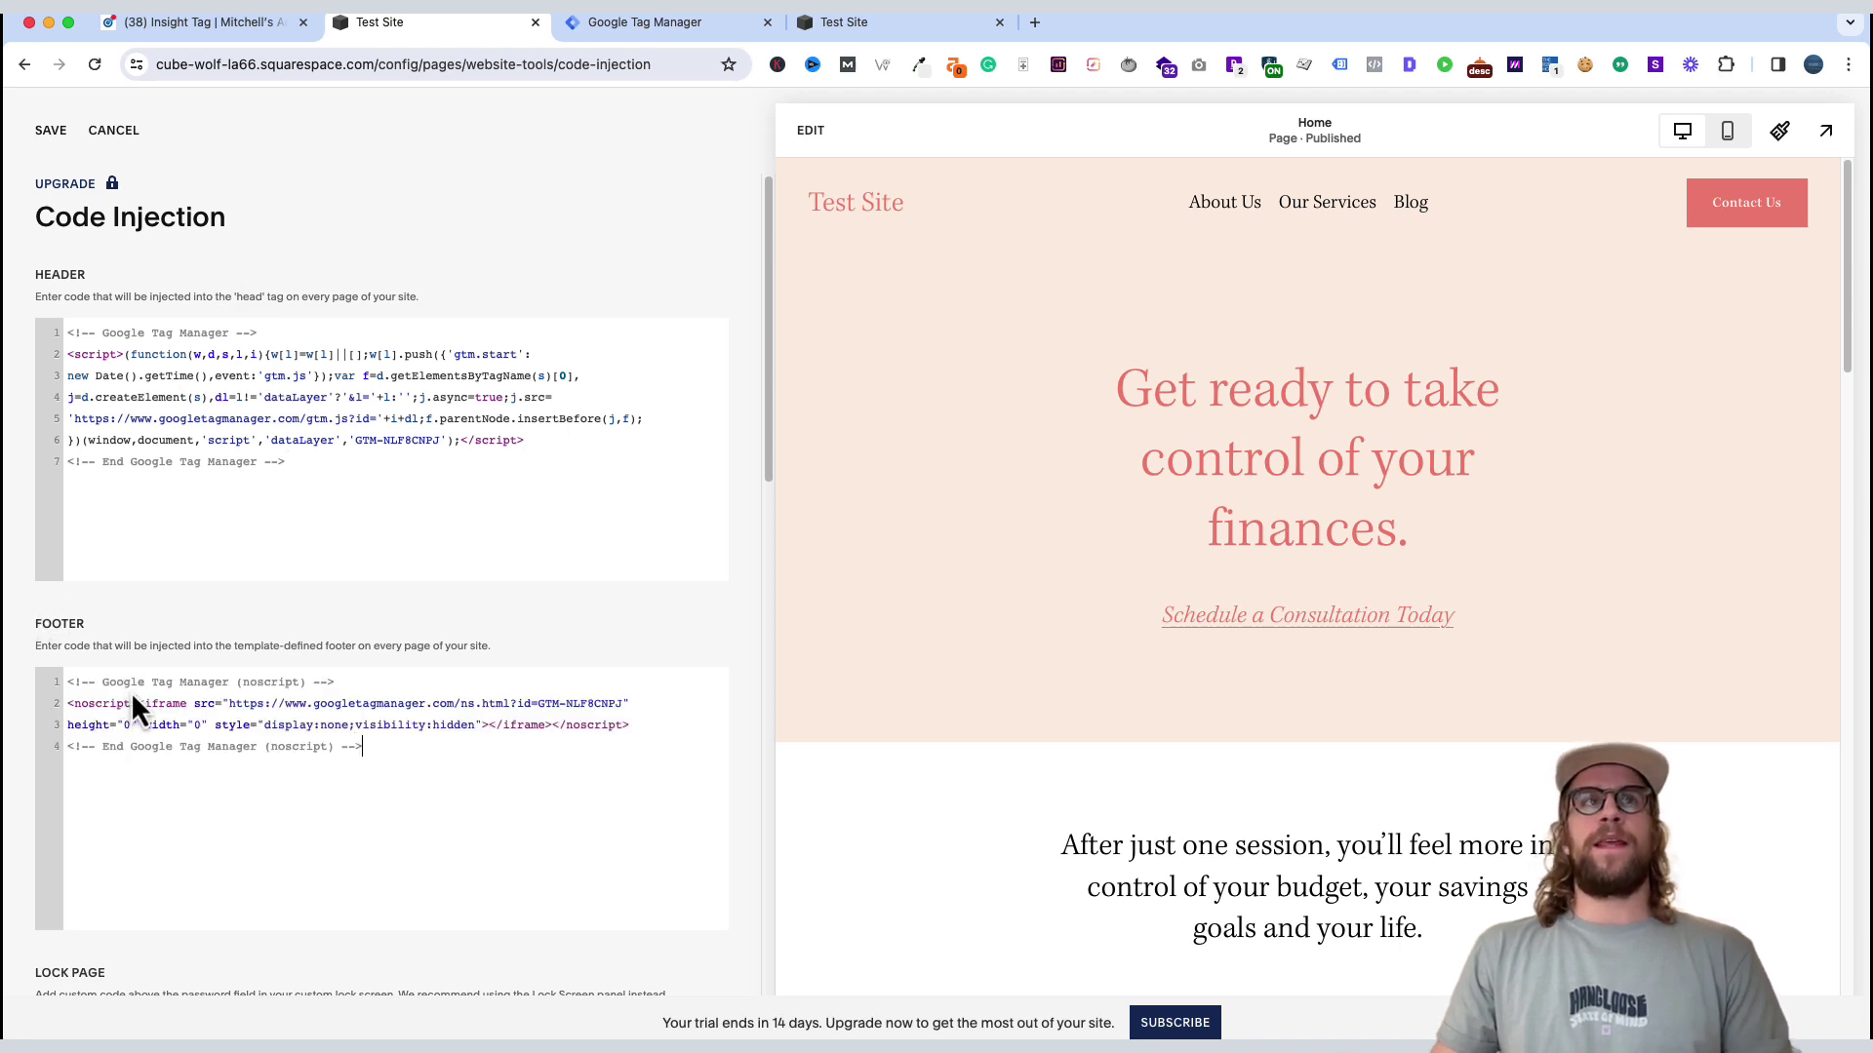
{"action": "left_click", "coordinate": [51, 130]}
- Return to Google Tag Manager, close the installation instructions, and create a new tag named "LinkedIn Insight Tag"
{"action": "left_click", "coordinate": [646, 21]}
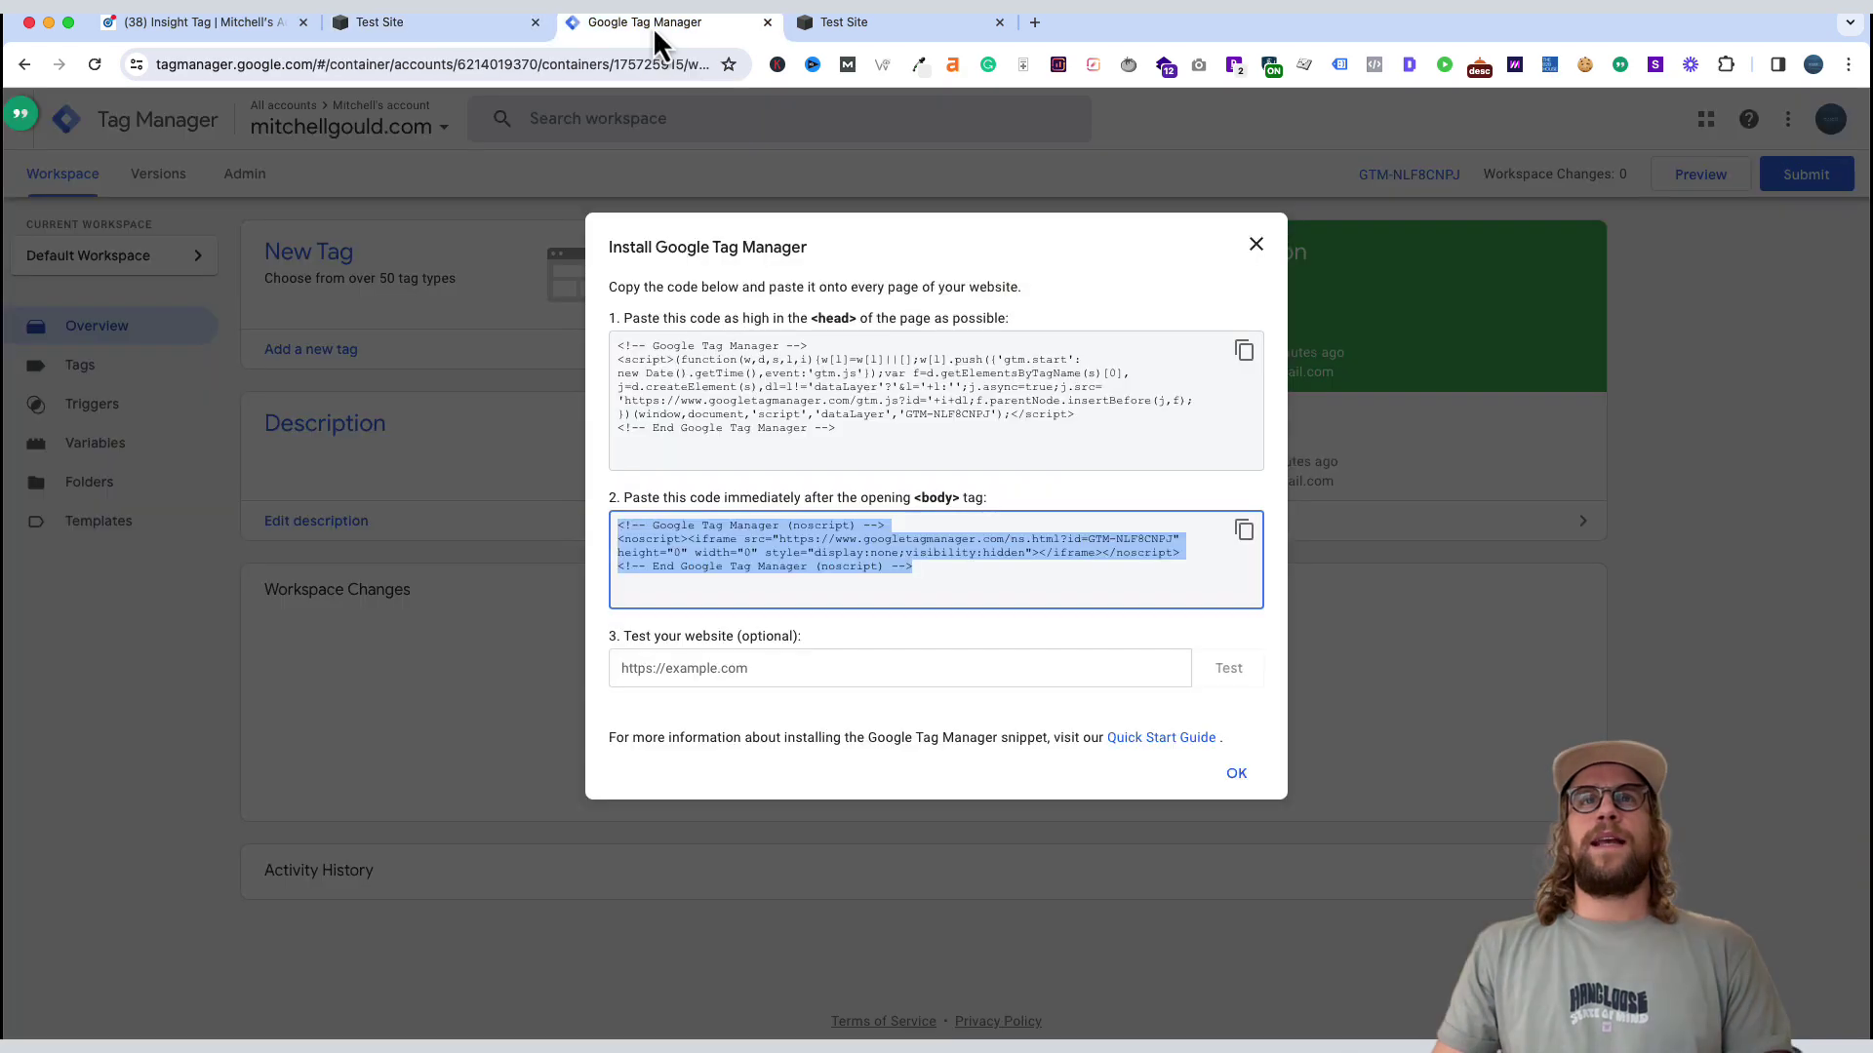
{"action": "left_click", "coordinate": [1256, 244]}
{"action": "left_click", "coordinate": [93, 378]}
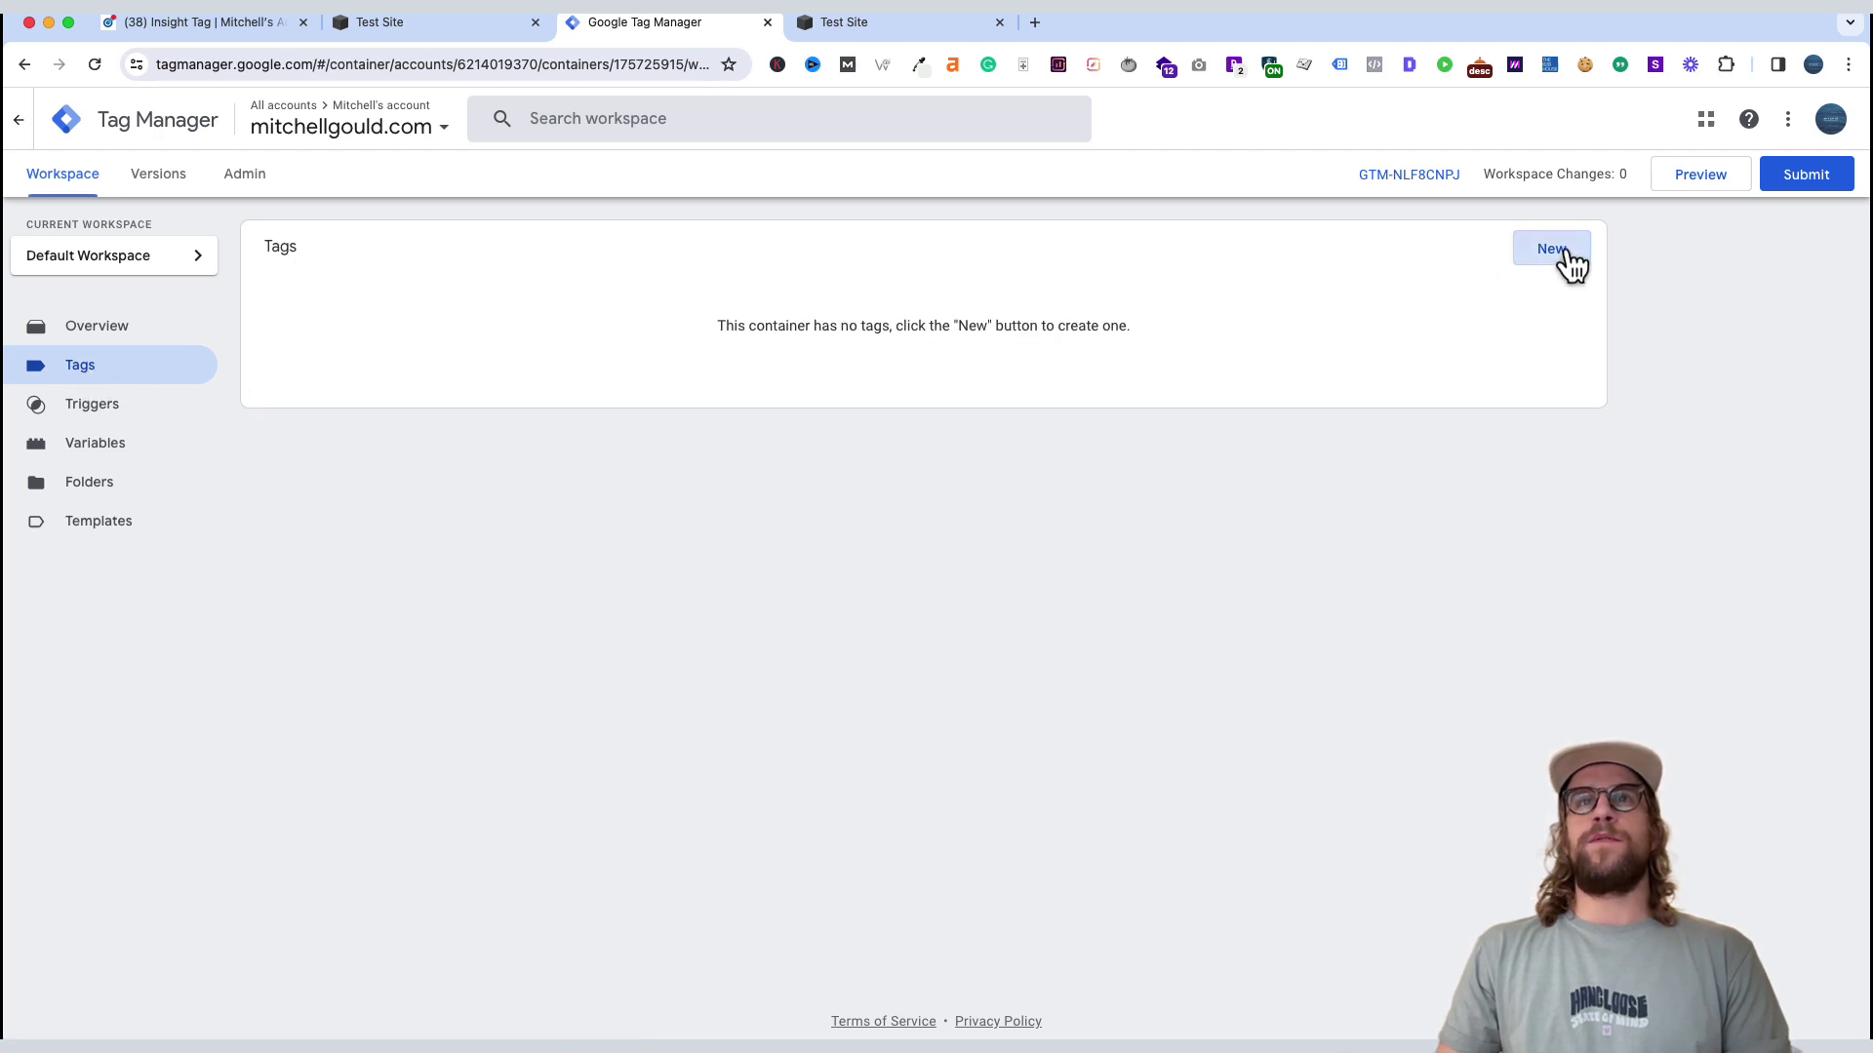
{"action": "left_click", "coordinate": [1561, 252]}
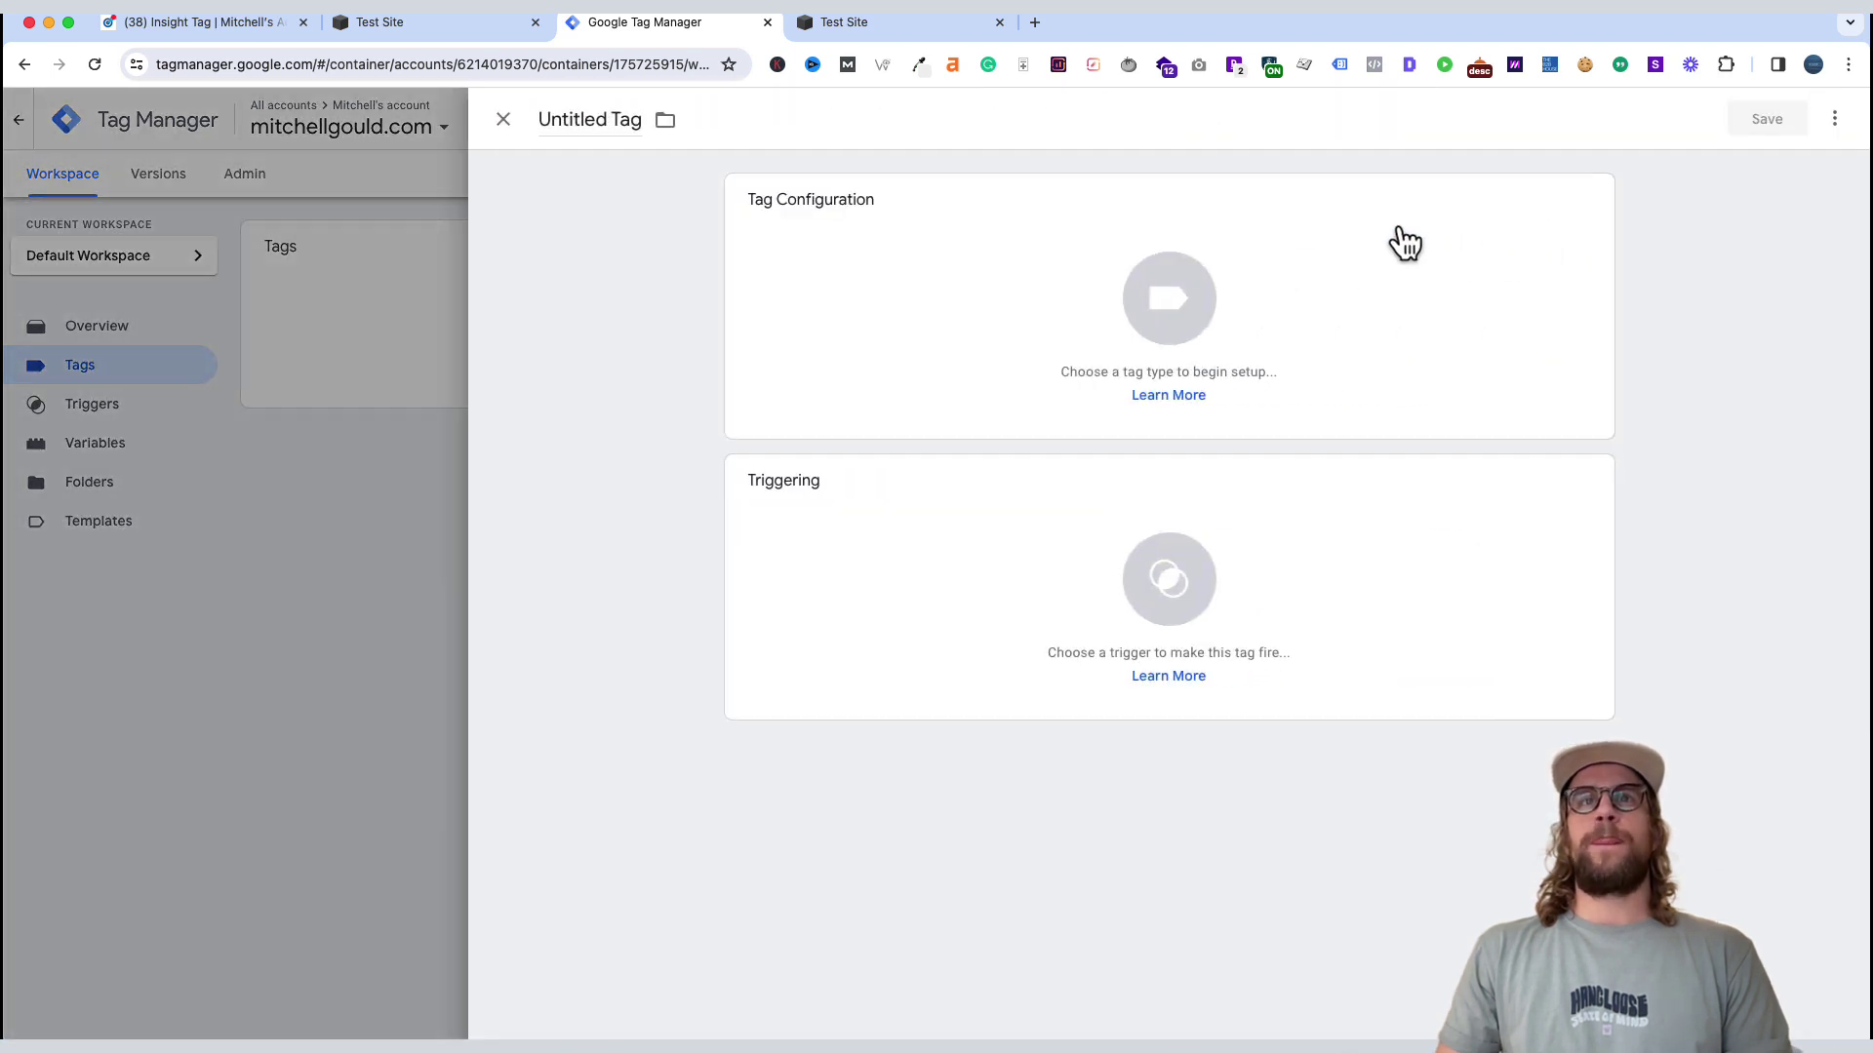
{"action": "triple_click", "coordinate": [580, 113]}
{"action": "type", "text": "LinkedIn Insight Tag"}
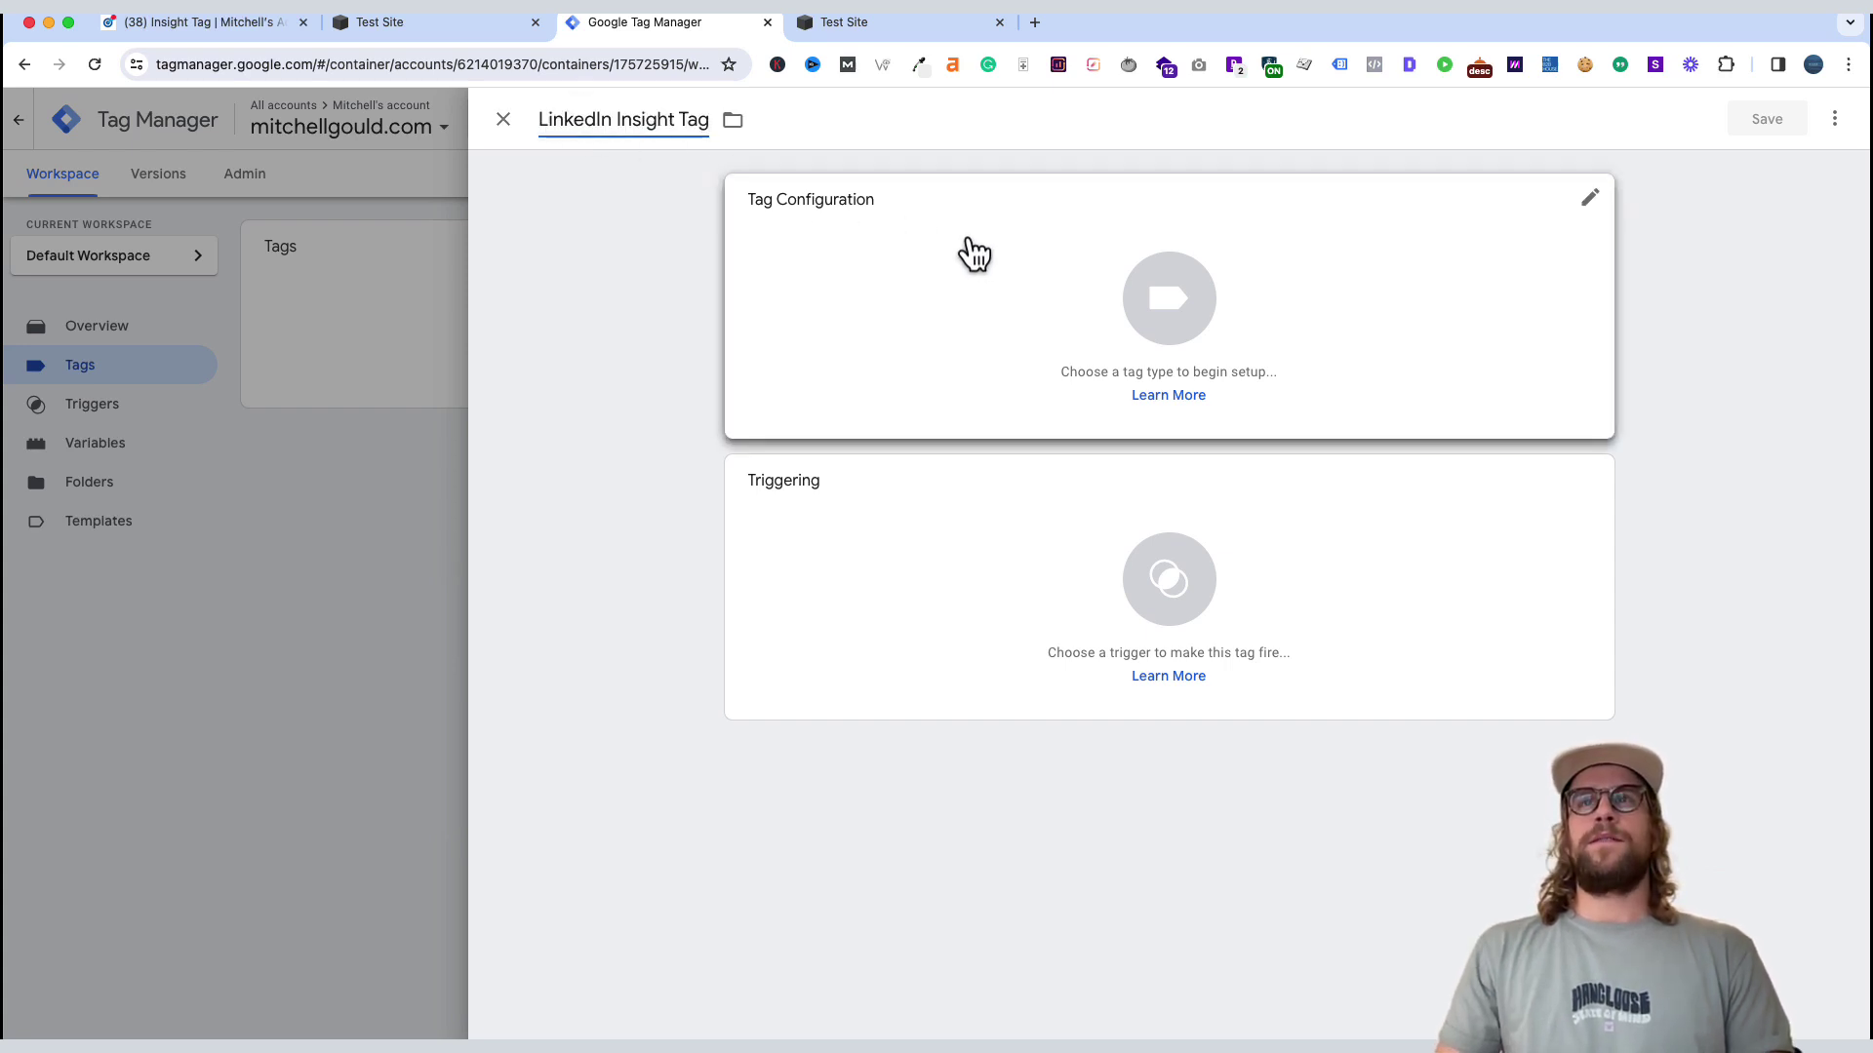
- Find the "LinkedIn InsightTag 2.0" template in the Community Template Gallery by searching "linkedin" and choose it as the tag type
{"action": "left_click", "coordinate": [973, 254]}
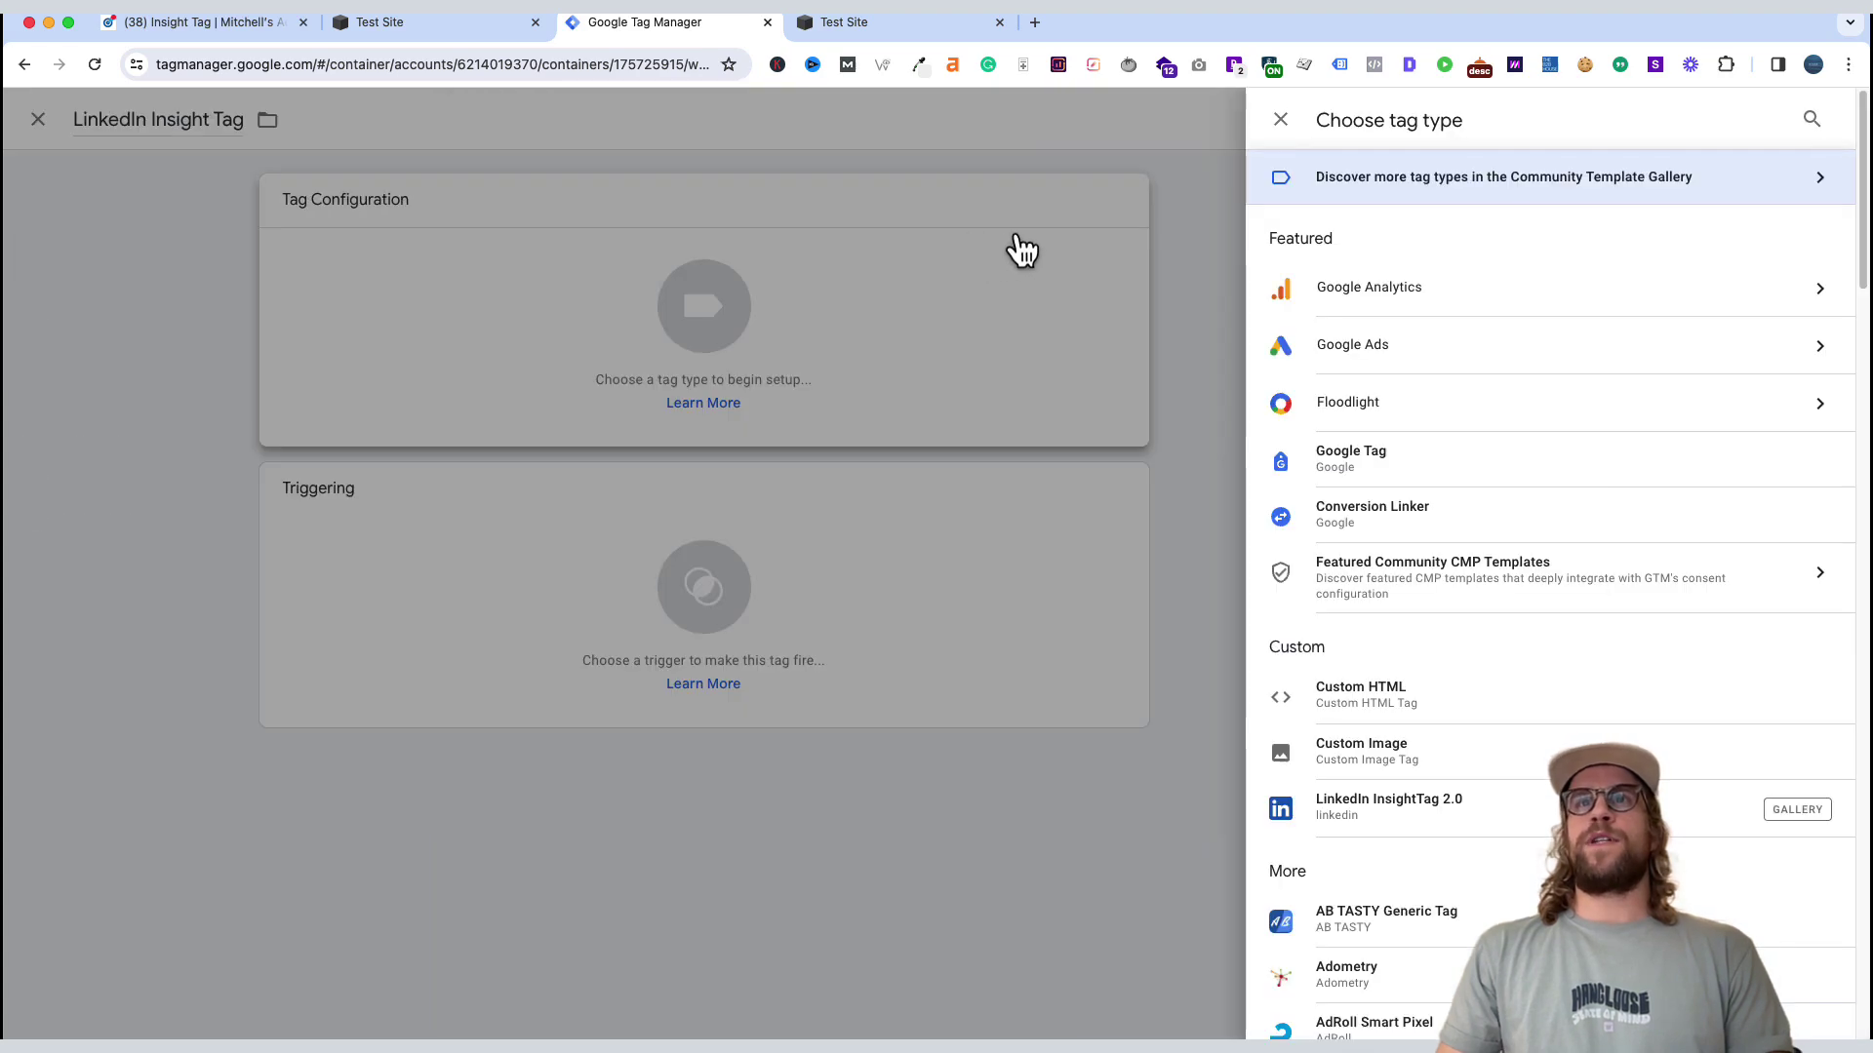
{"action": "left_click", "coordinate": [1676, 200]}
{"action": "left_click", "coordinate": [1824, 132]}
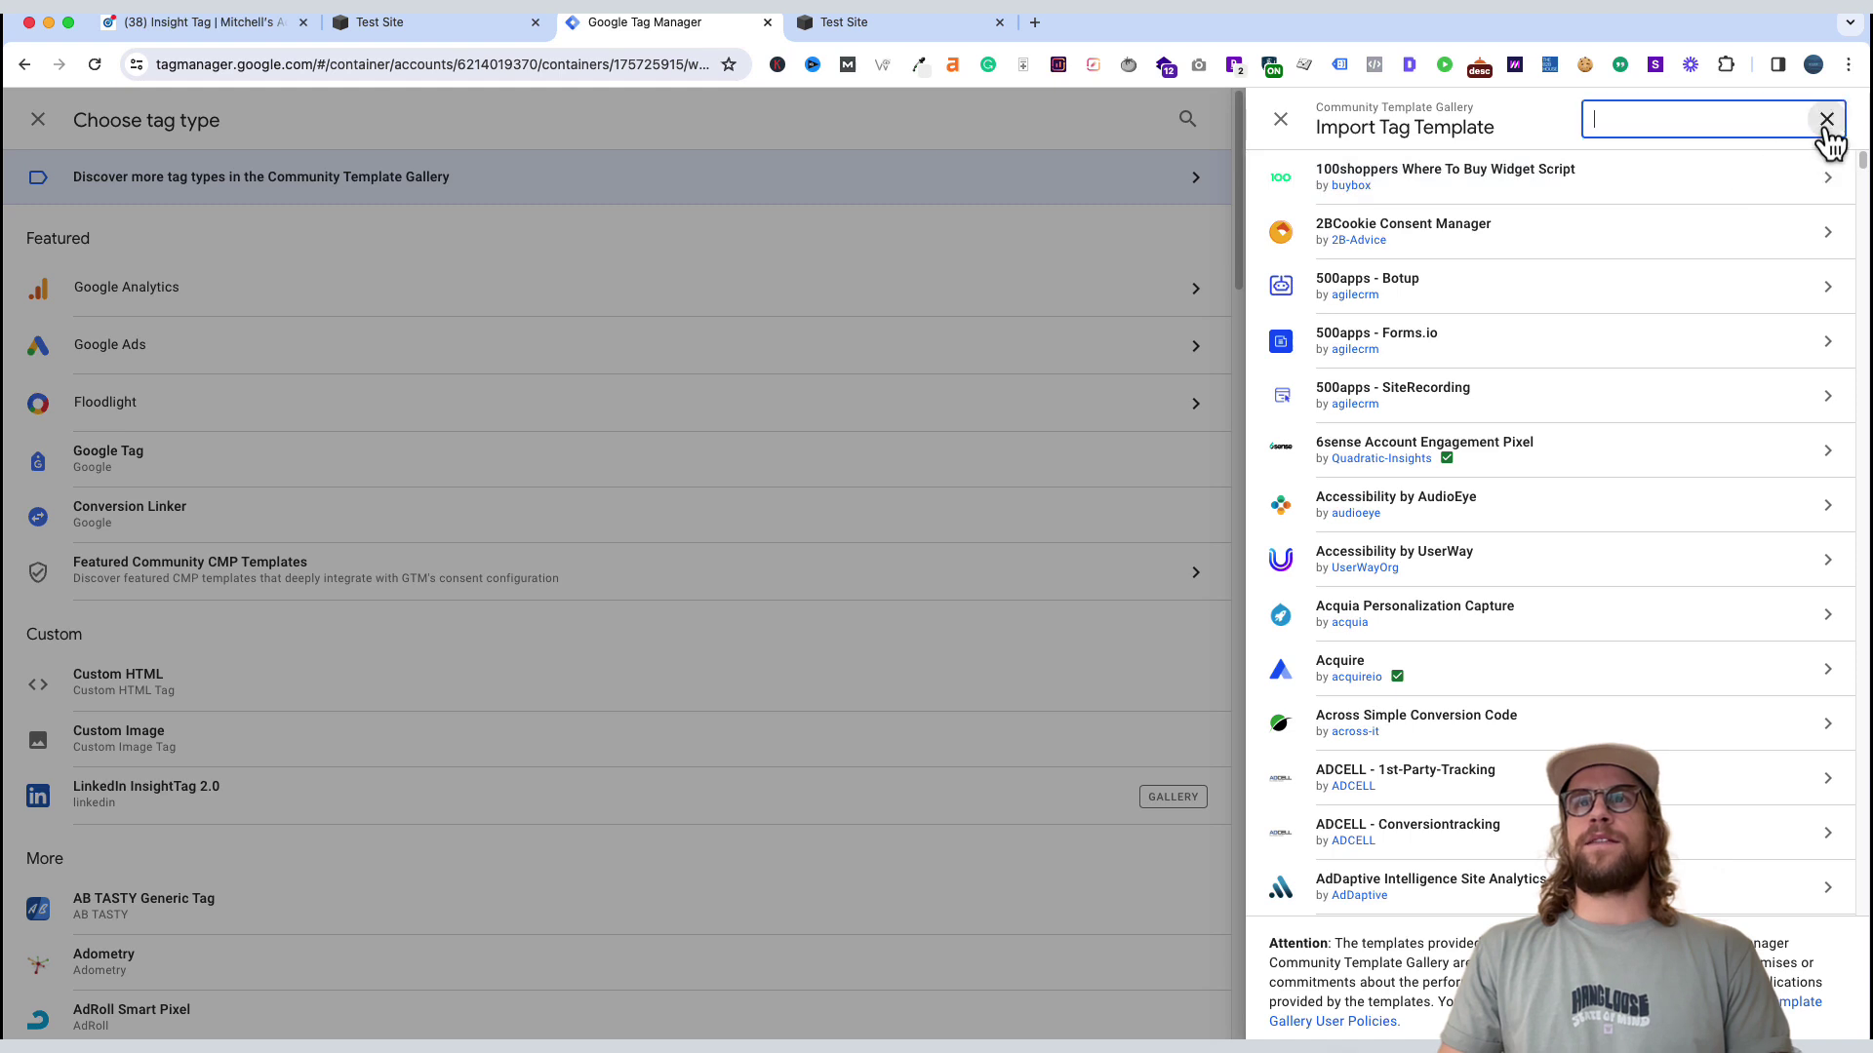
{"action": "type", "text": "linkedin"}
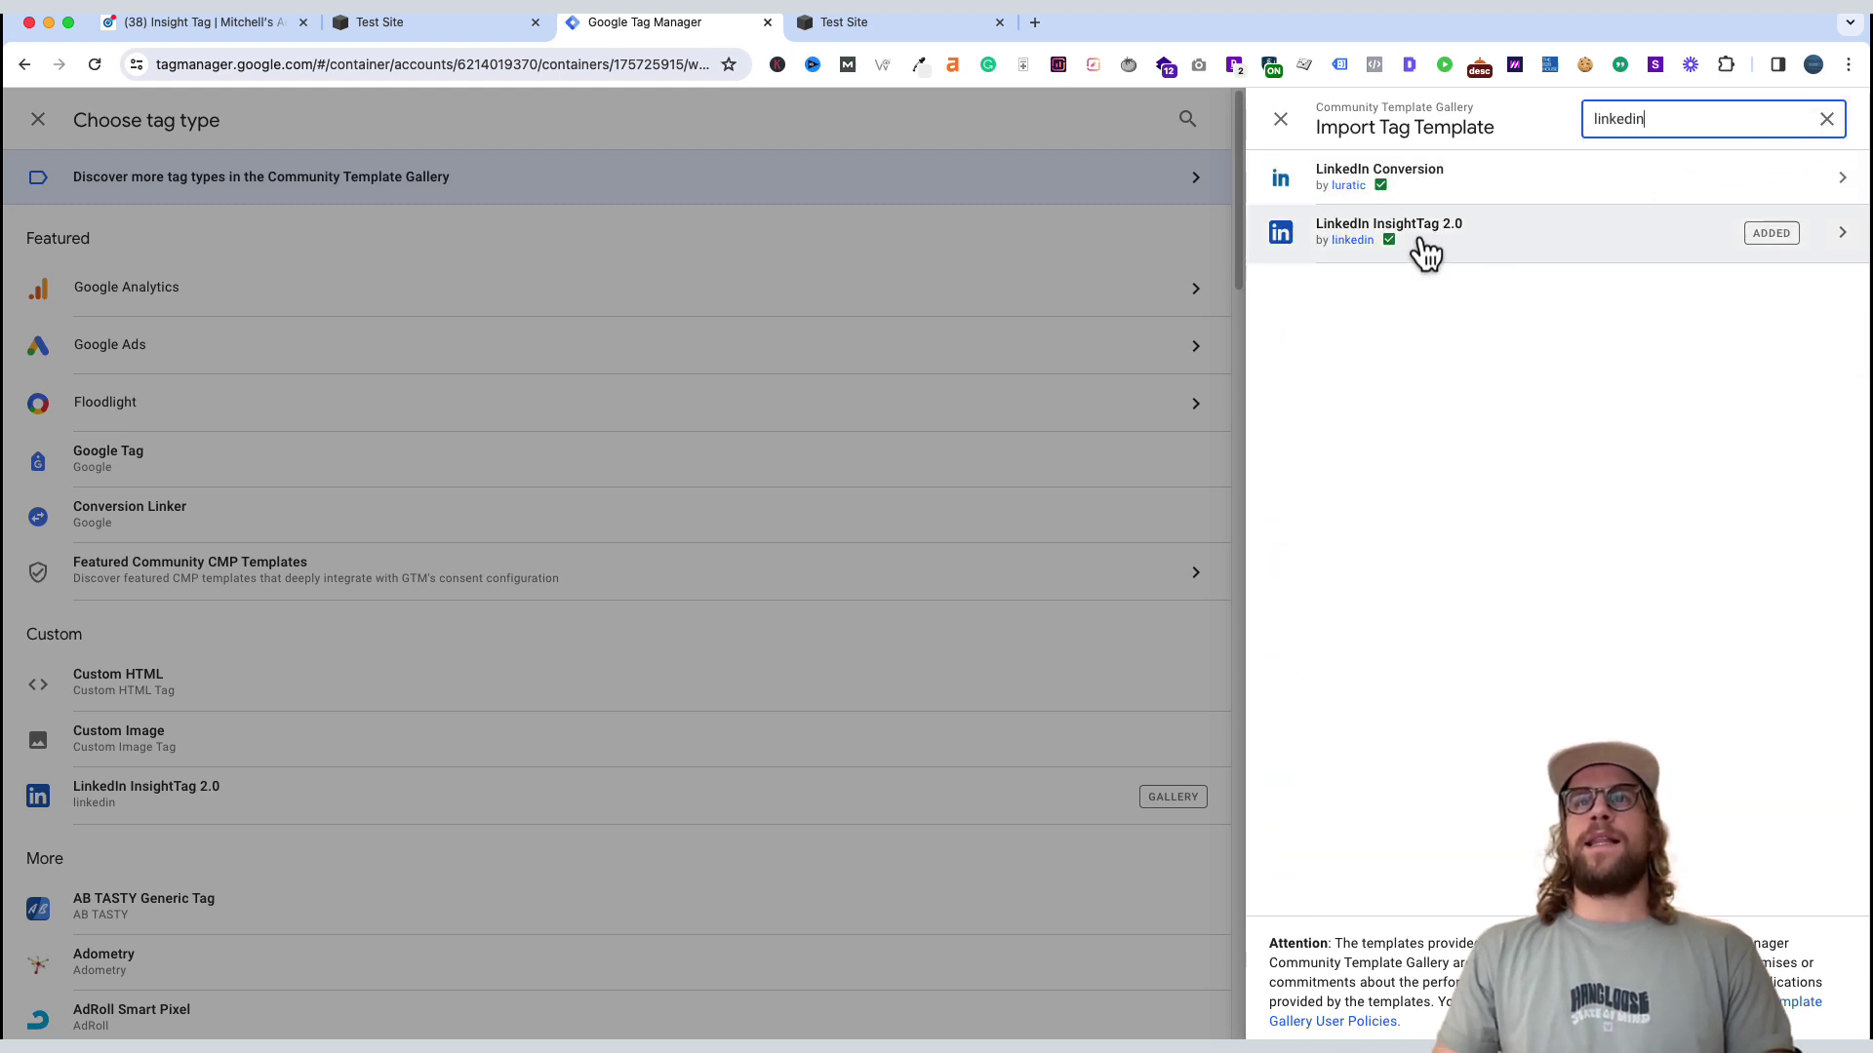
{"action": "left_click", "coordinate": [1423, 252]}
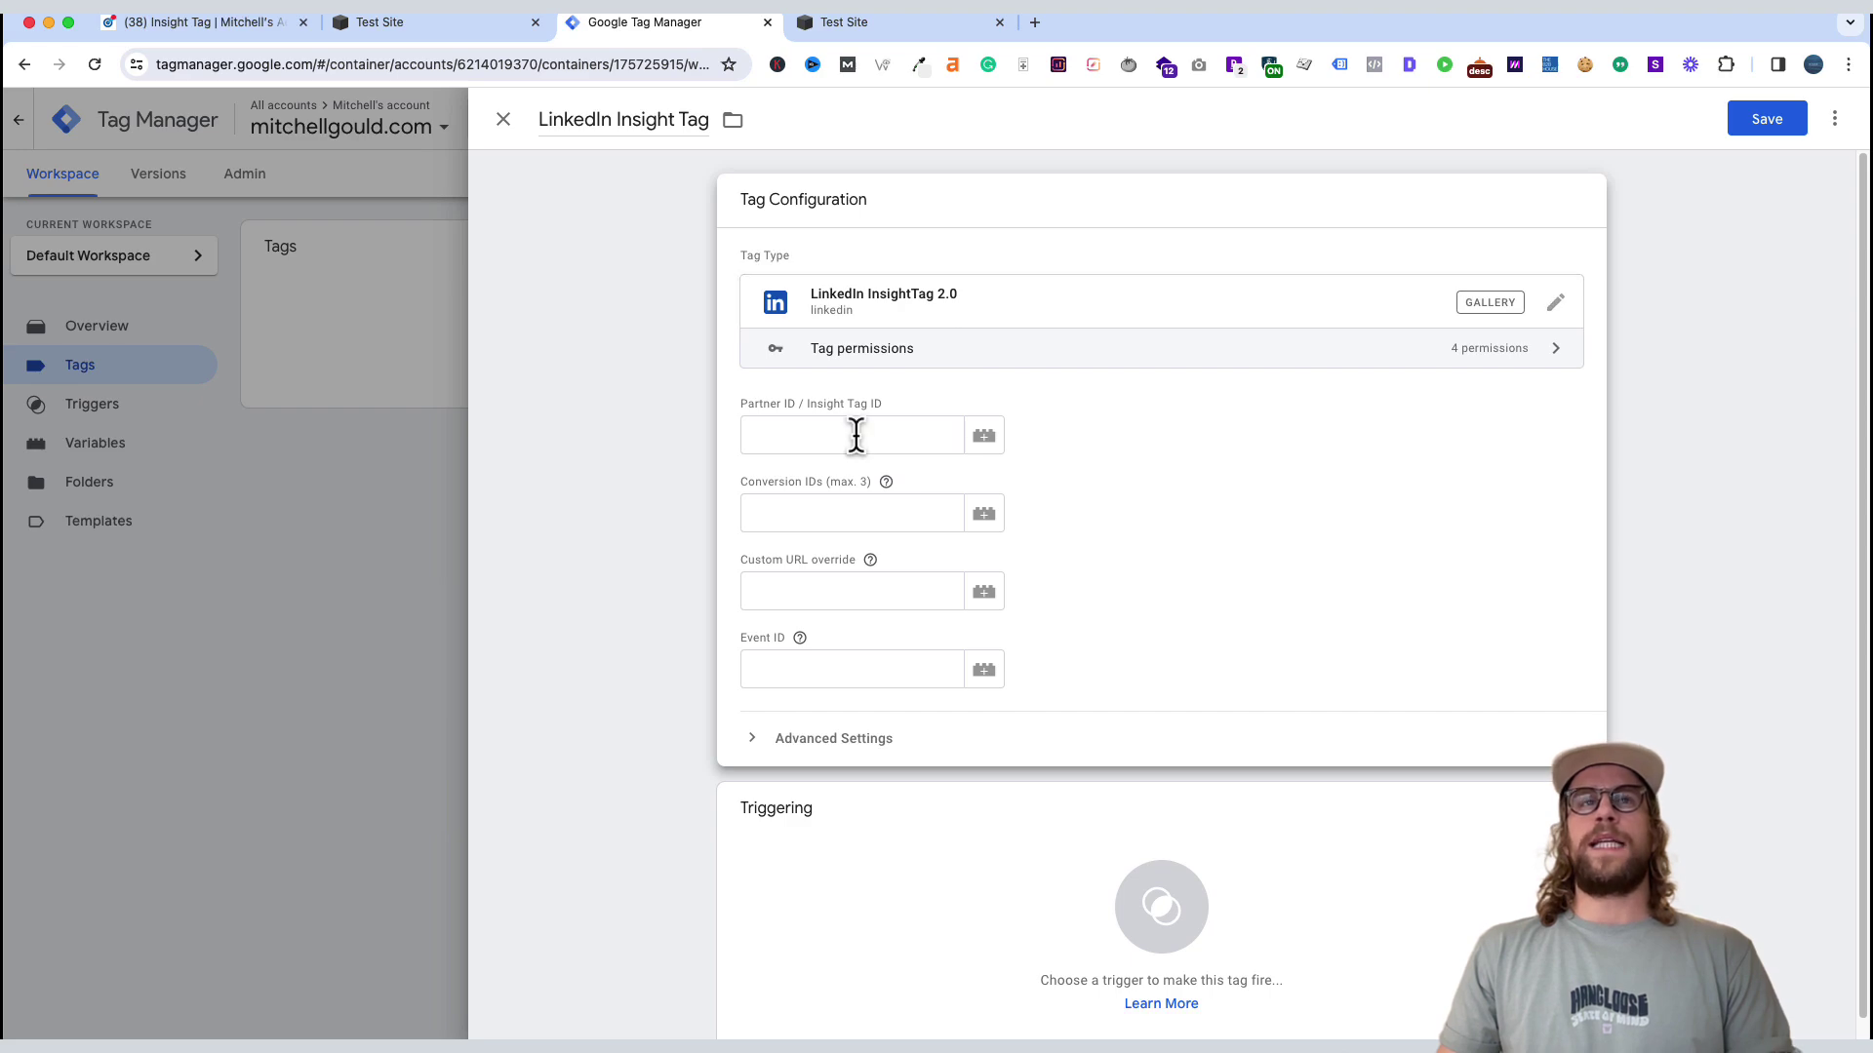
- Copy the partner ID from LinkedIn Campaign Manager and paste it as the Partner ID / Insight Tag ID in Google Tag Manager
{"action": "left_click", "coordinate": [226, 27]}
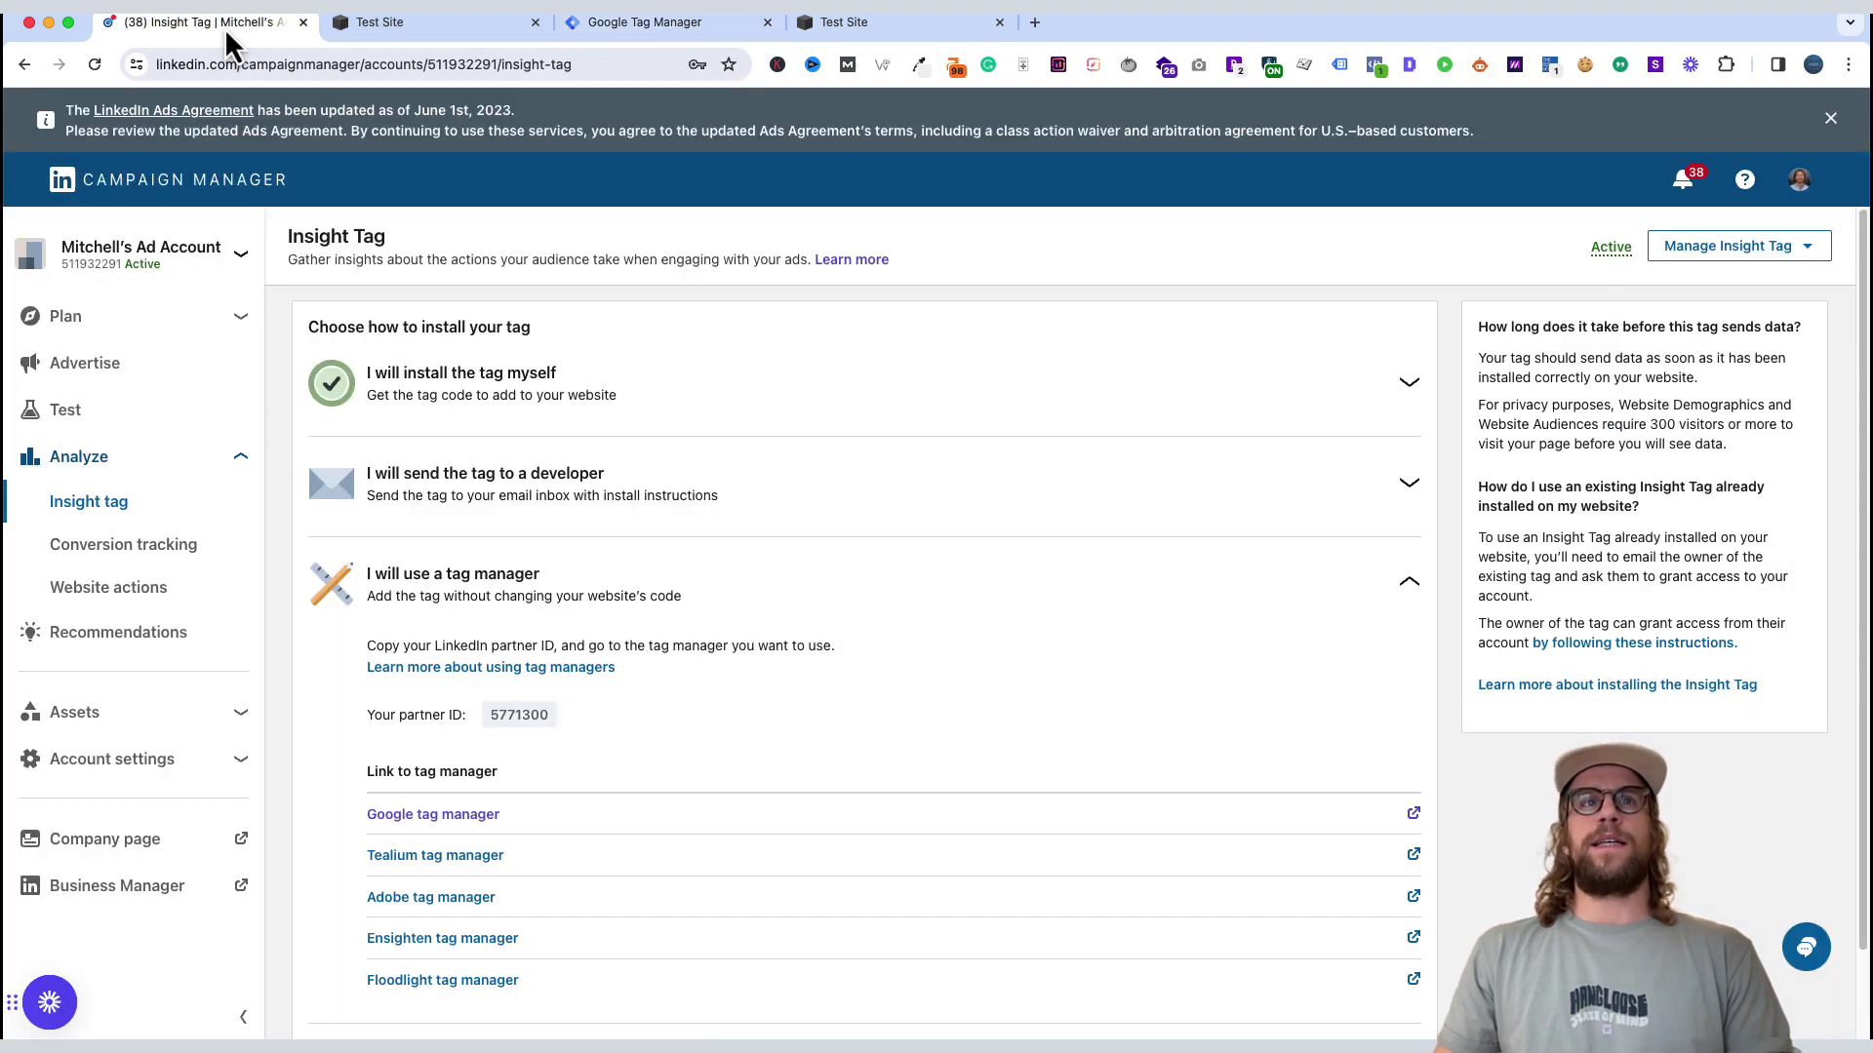
{"action": "left_click", "coordinate": [534, 718]}
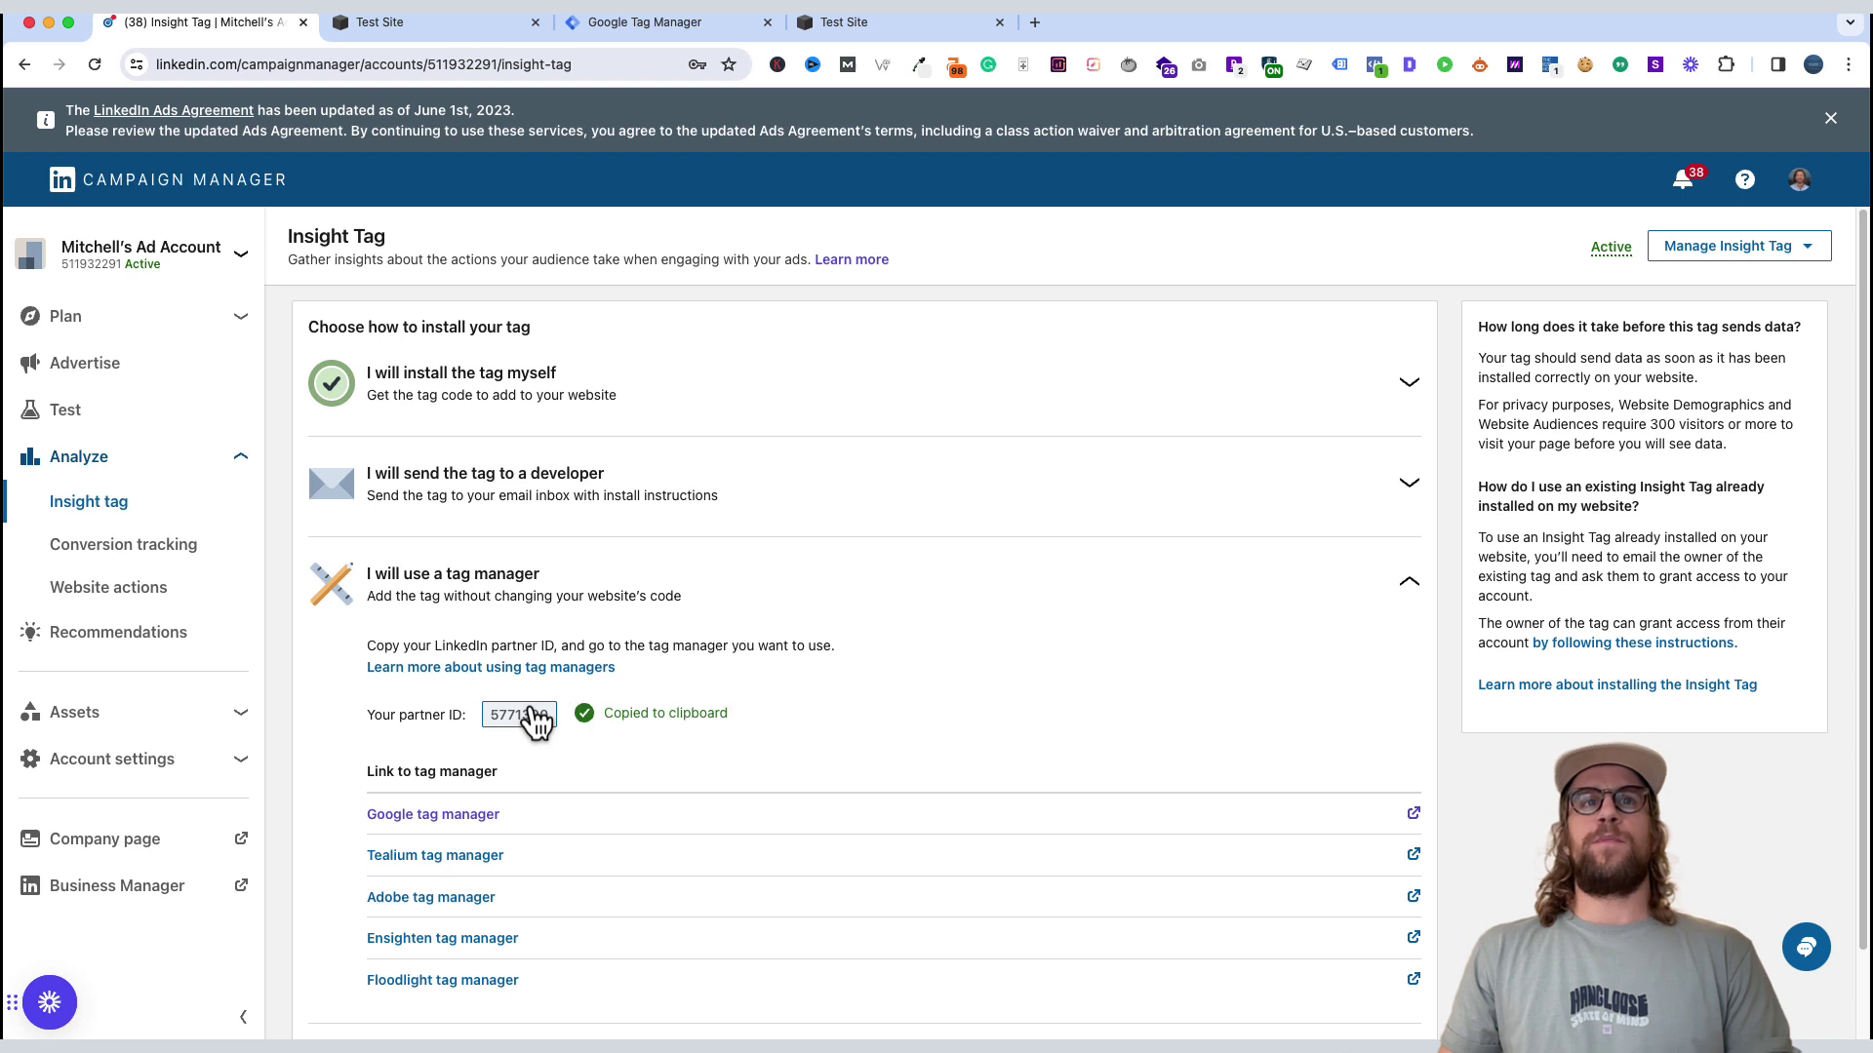
{"action": "left_click", "coordinate": [665, 26]}
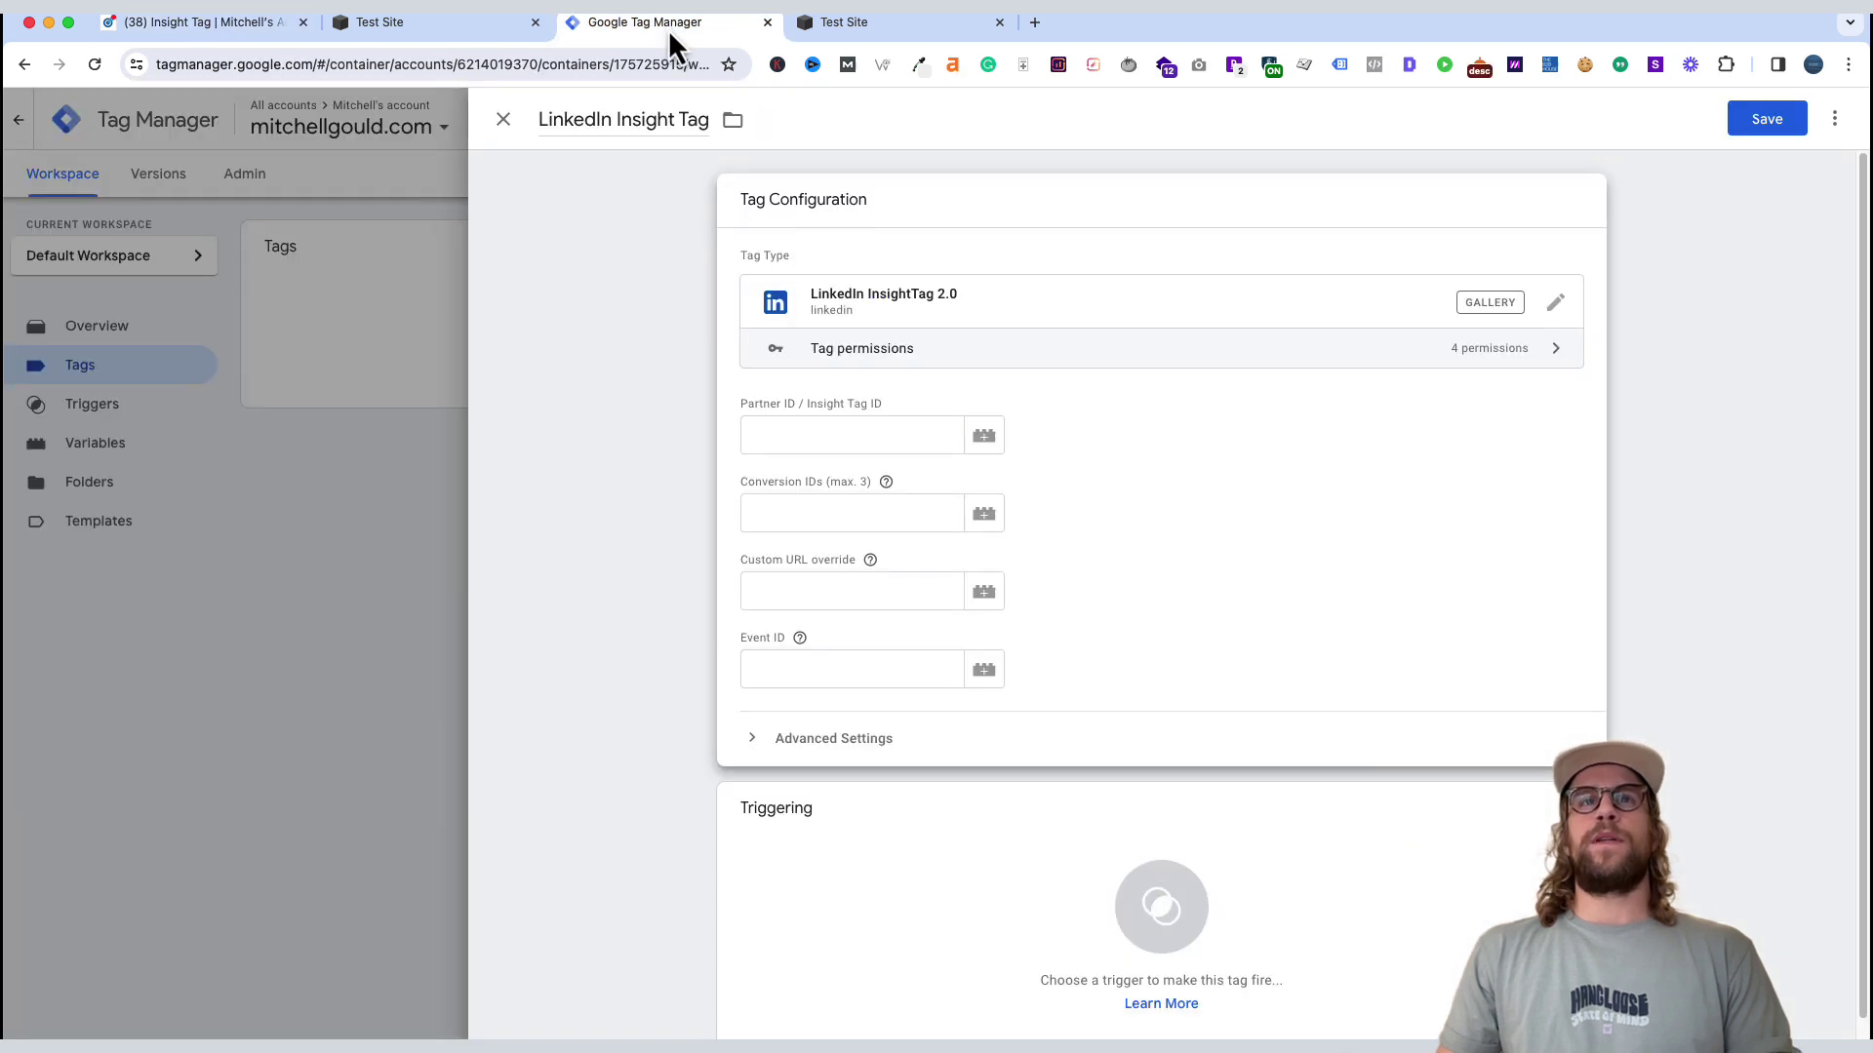
{"action": "left_click", "coordinate": [863, 434]}
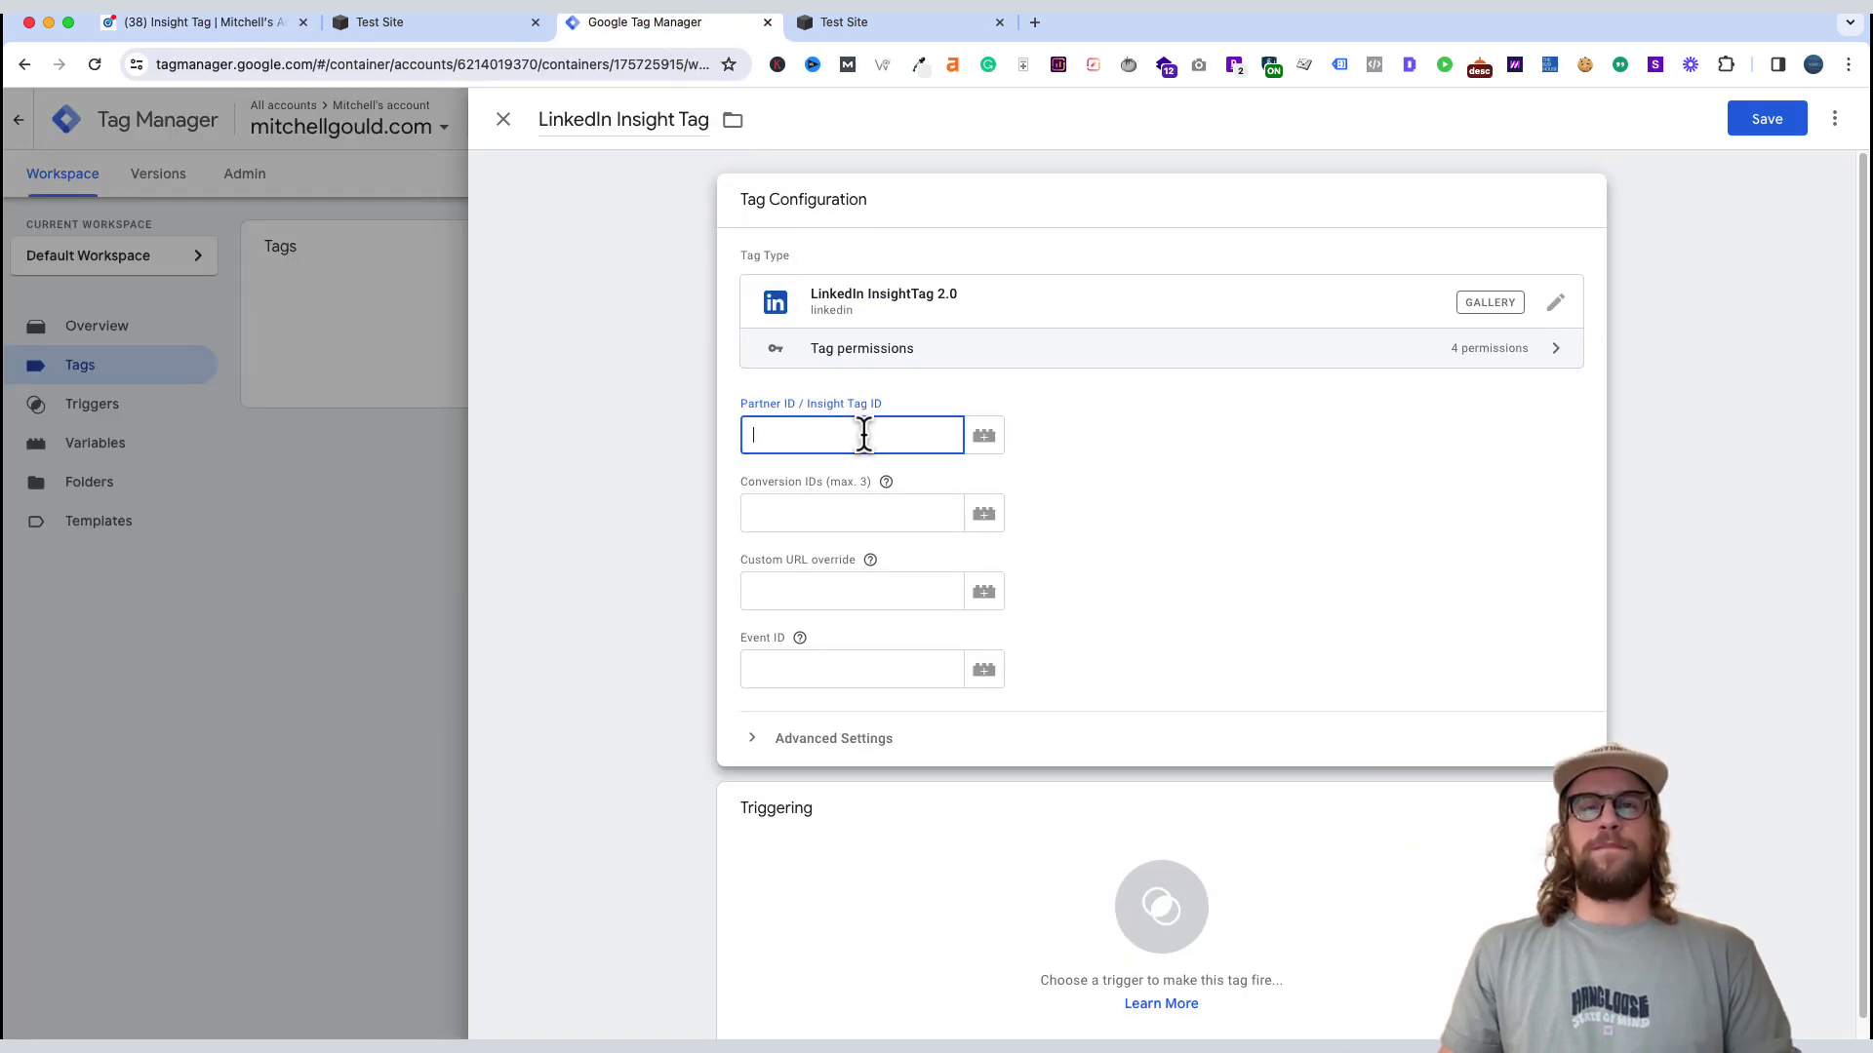
{"action": "key", "text": "super+v"}
- Set the All Pages page-view trigger as the firing trigger and save the LinkedIn Insight Tag
{"action": "scroll", "coordinate": [887, 835], "scroll_direction": "down", "scroll_amount": 1}
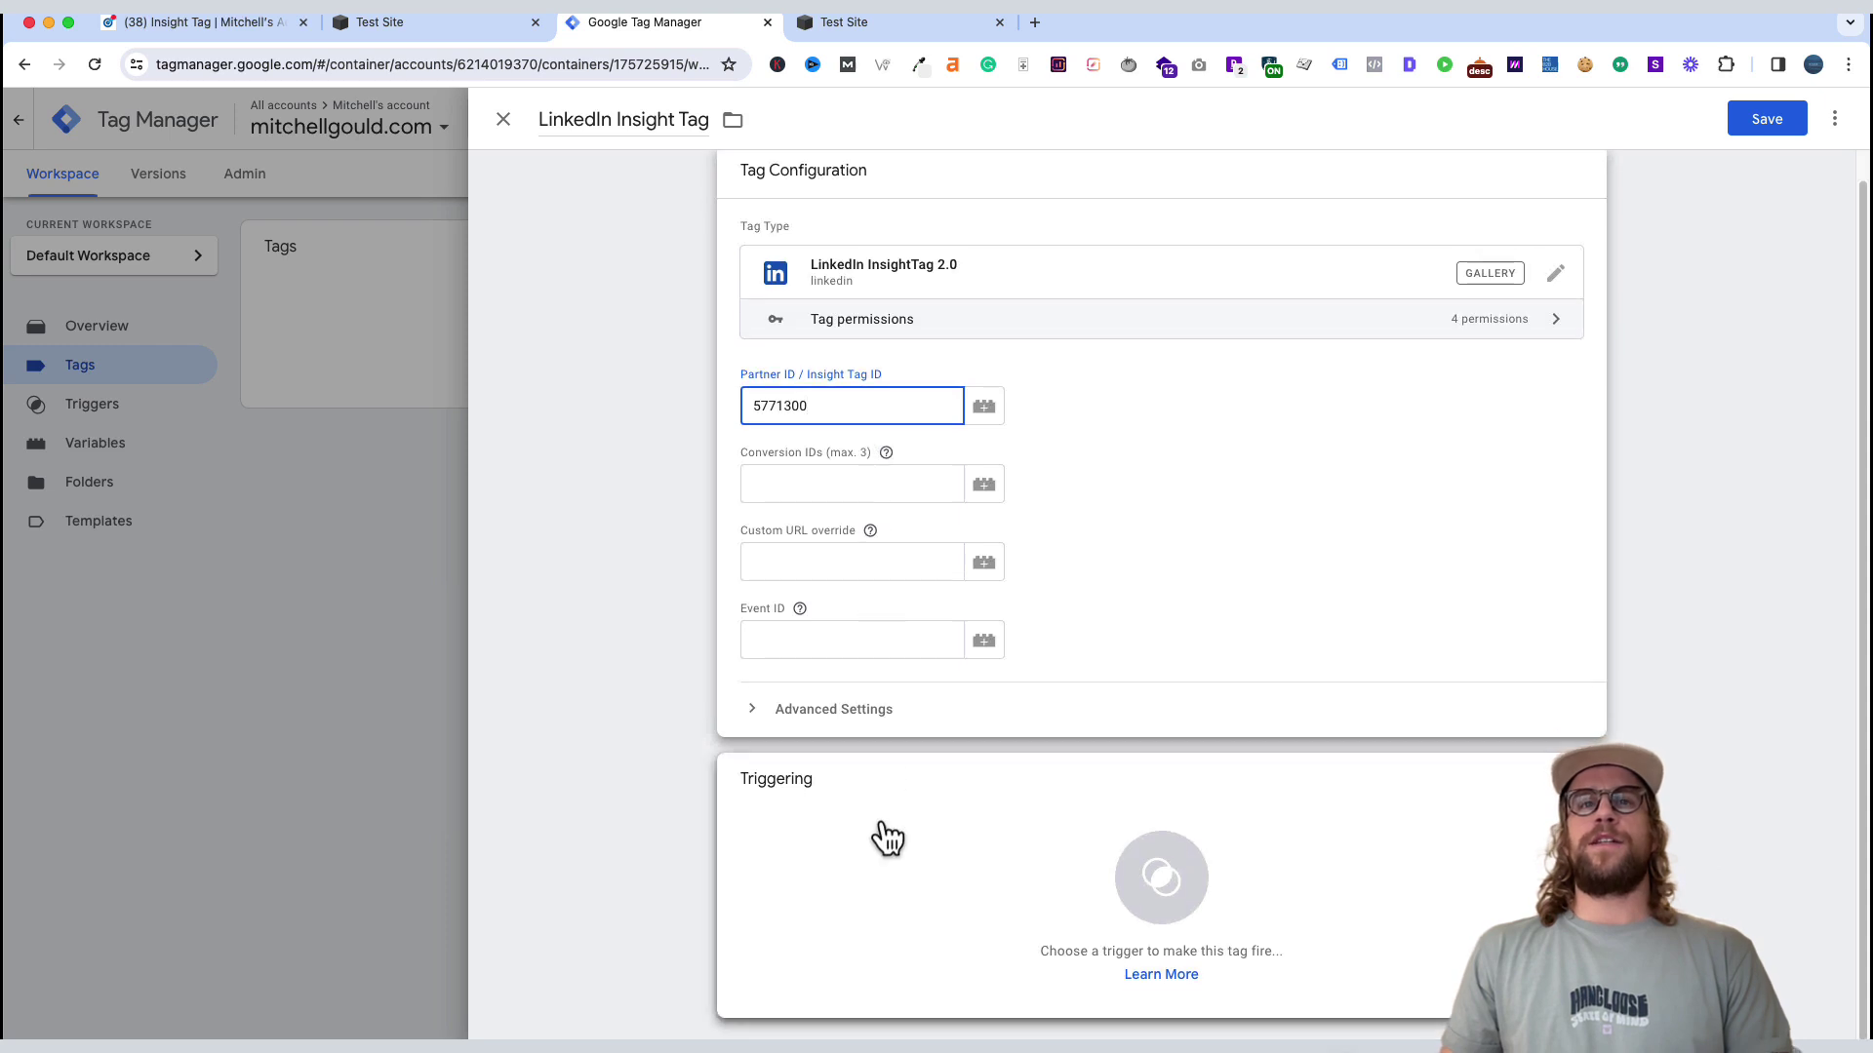
{"action": "left_click", "coordinate": [886, 834]}
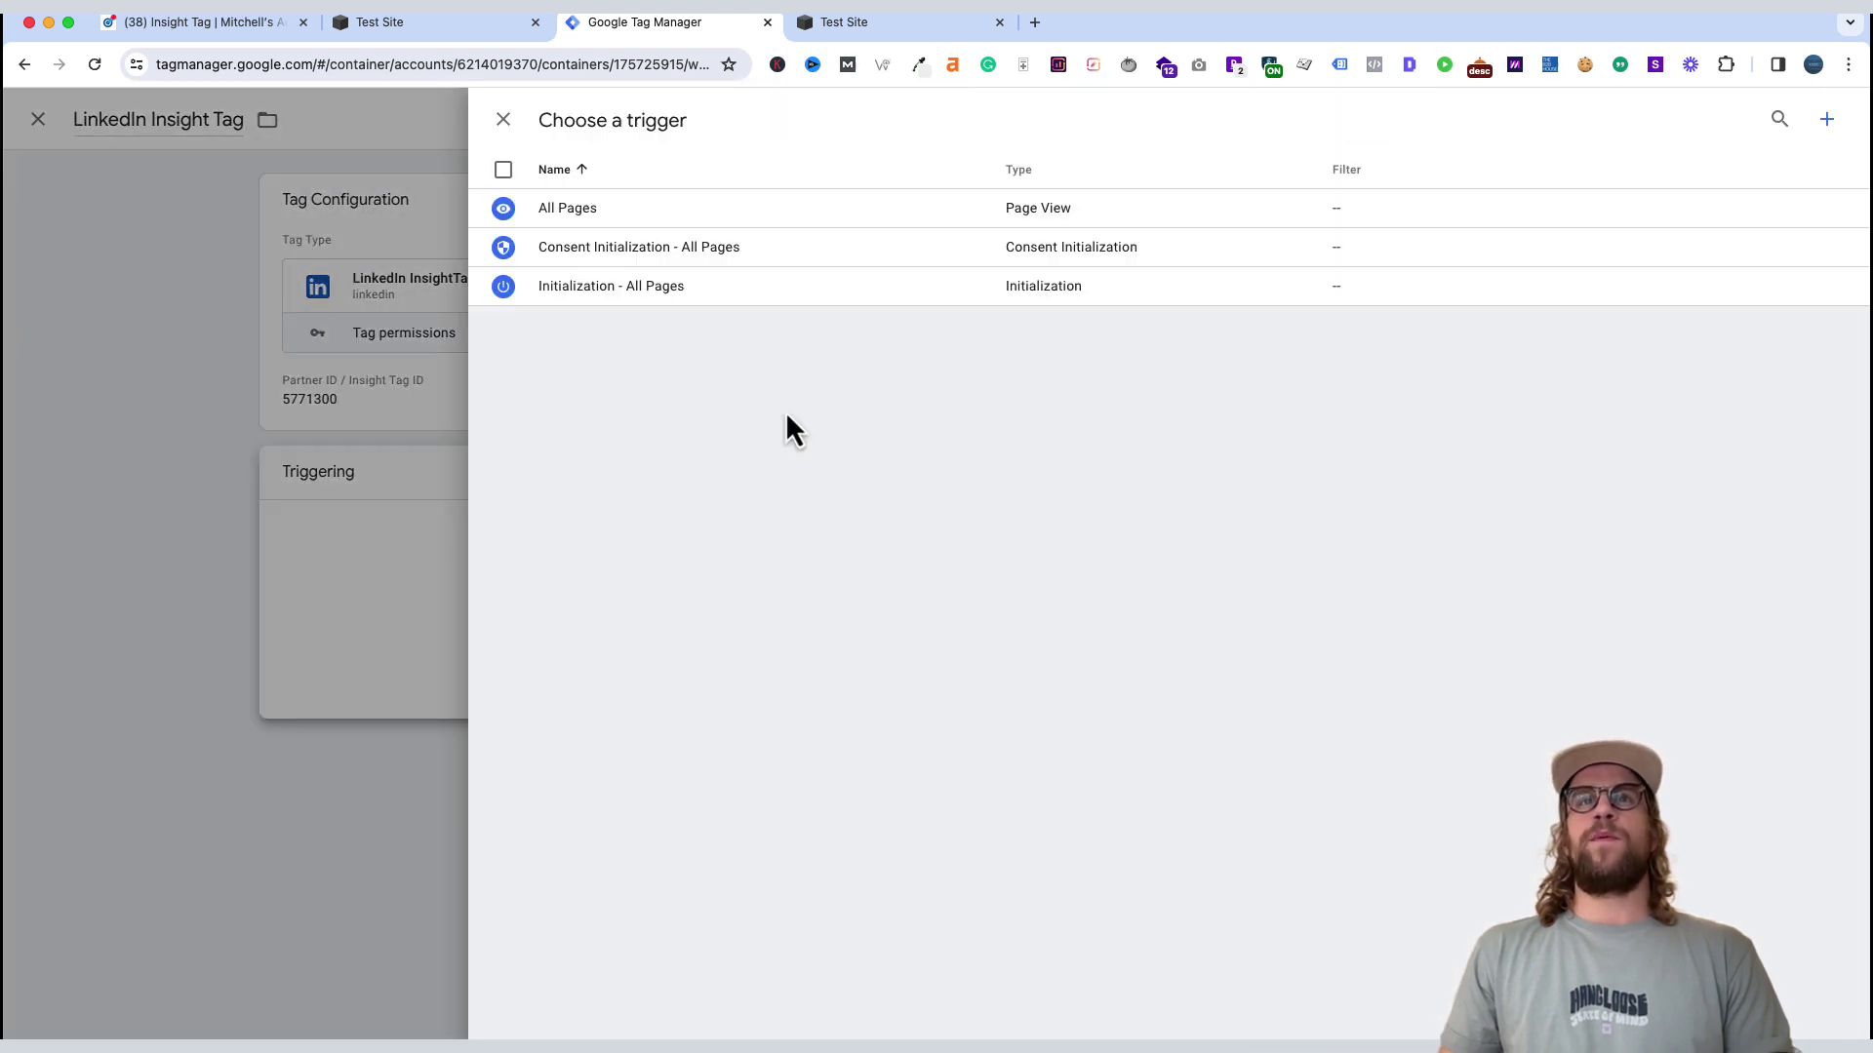
{"action": "left_click", "coordinate": [790, 222]}
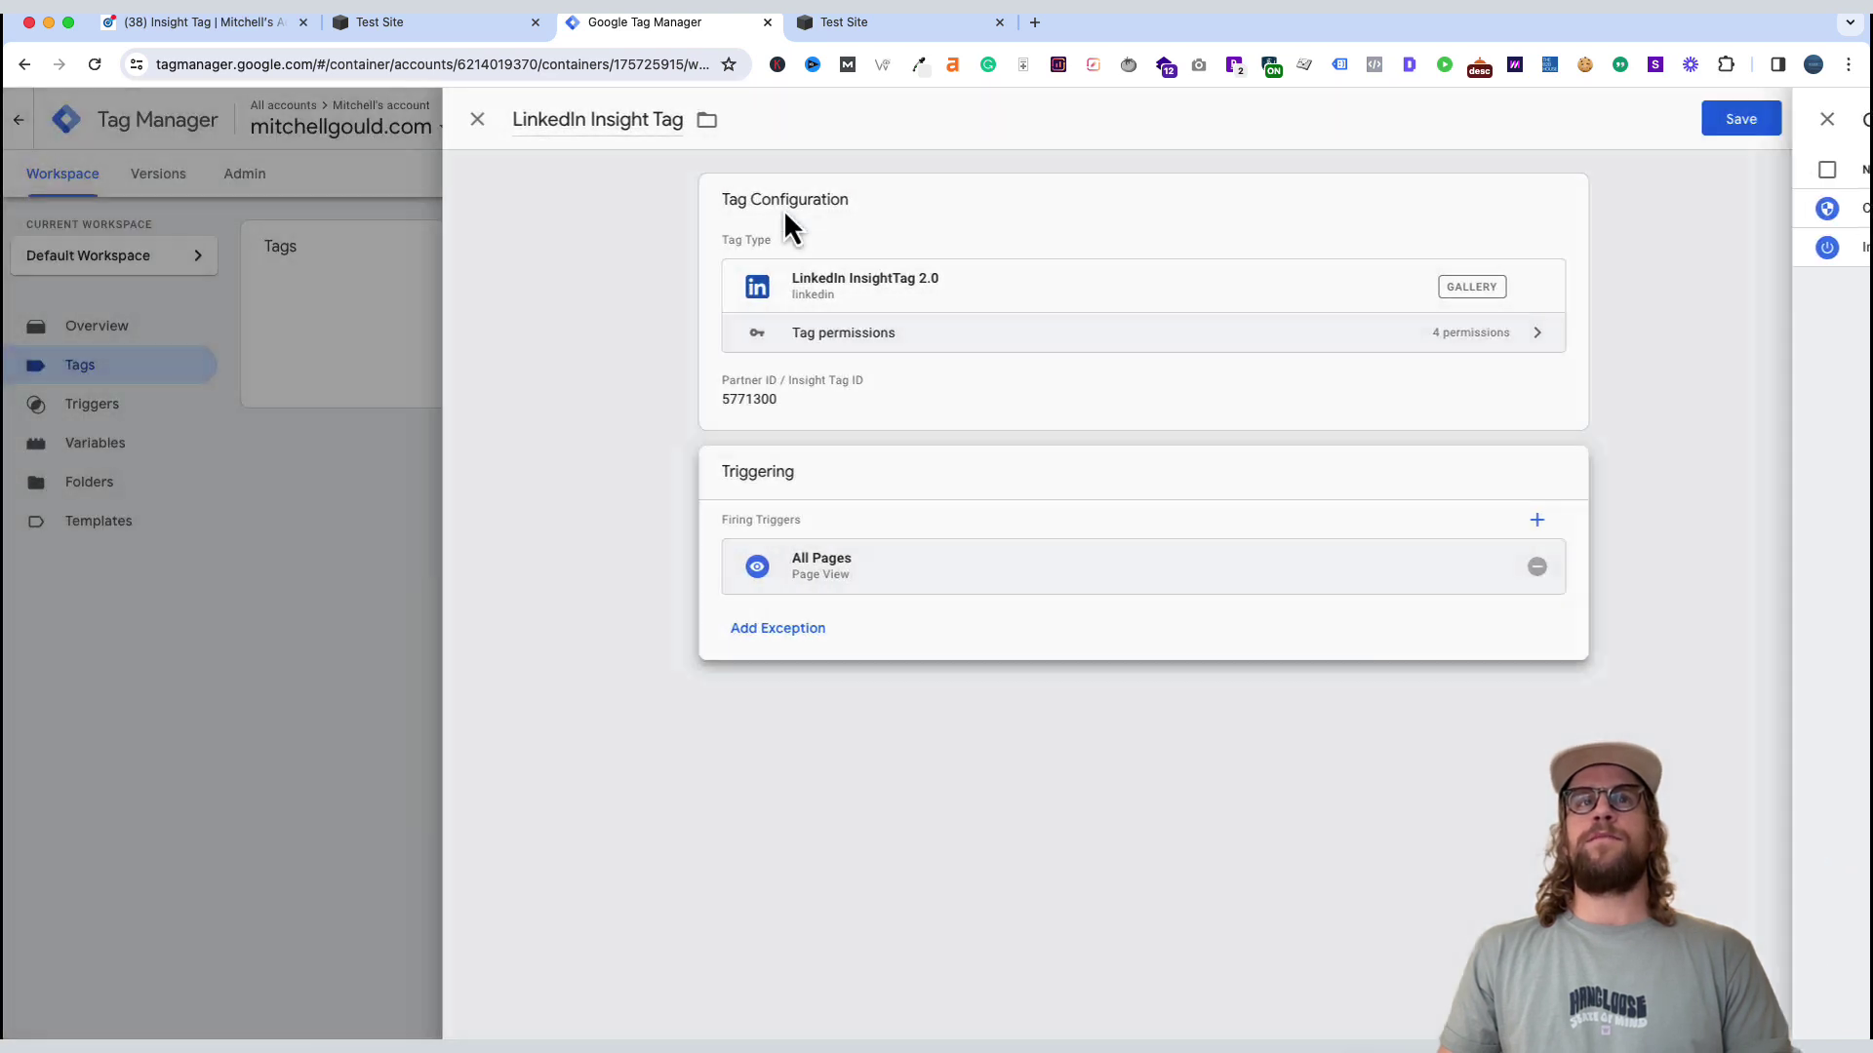
{"action": "left_click", "coordinate": [1769, 129]}
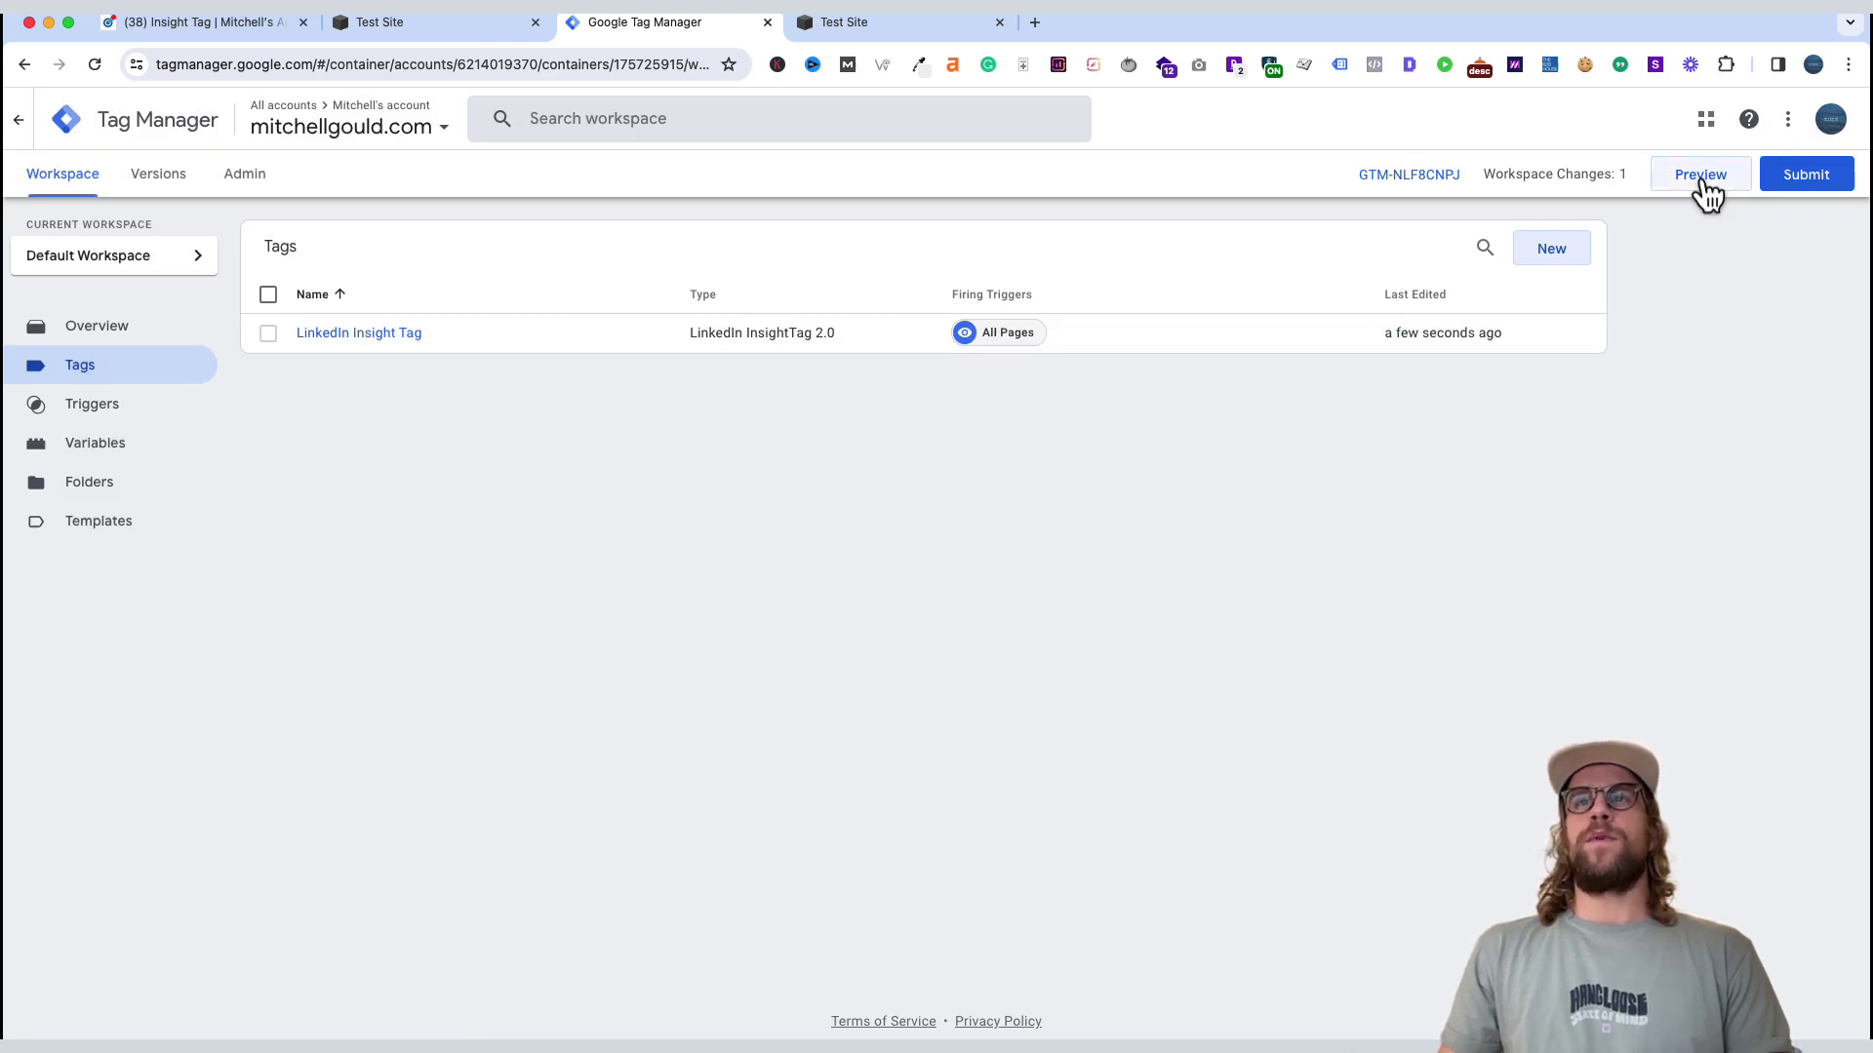
- Preview the container by connecting Tag Assistant to the Squarespace site, and check which tags fired in its summary
{"action": "left_click", "coordinate": [1704, 181]}
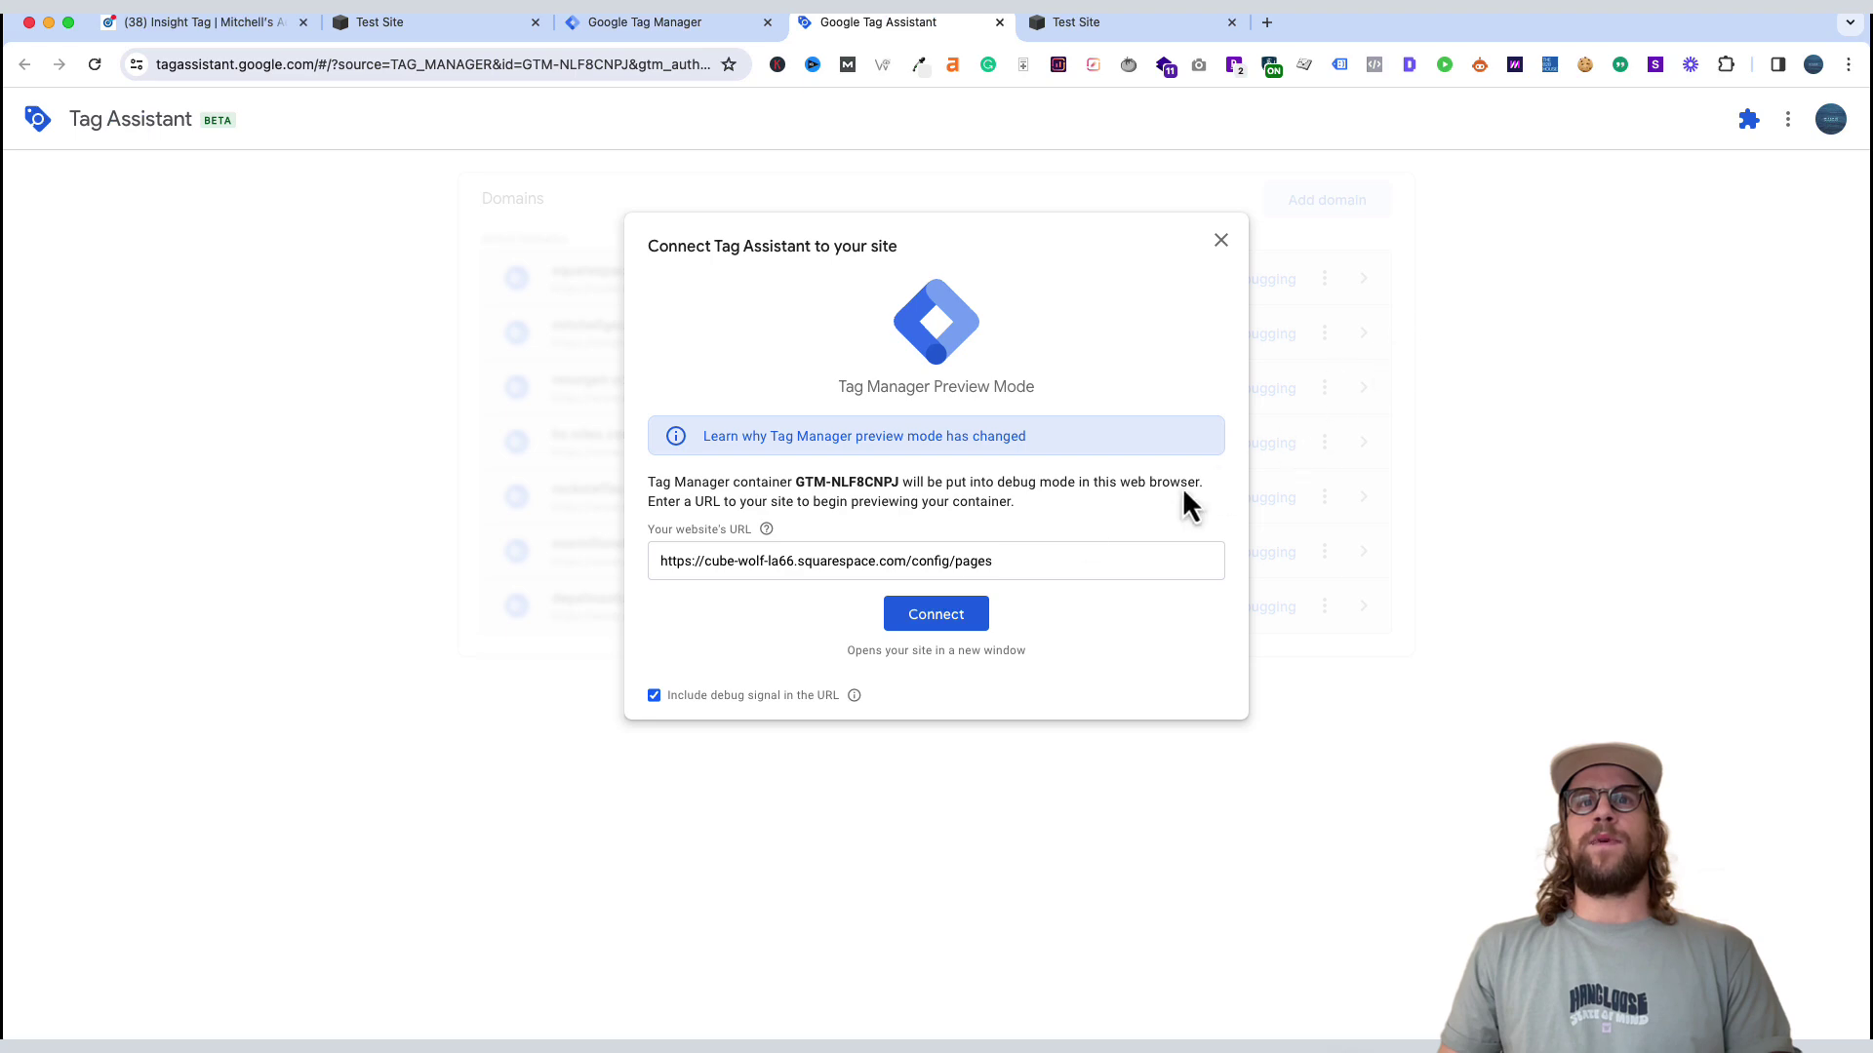
{"action": "left_click", "coordinate": [961, 618]}
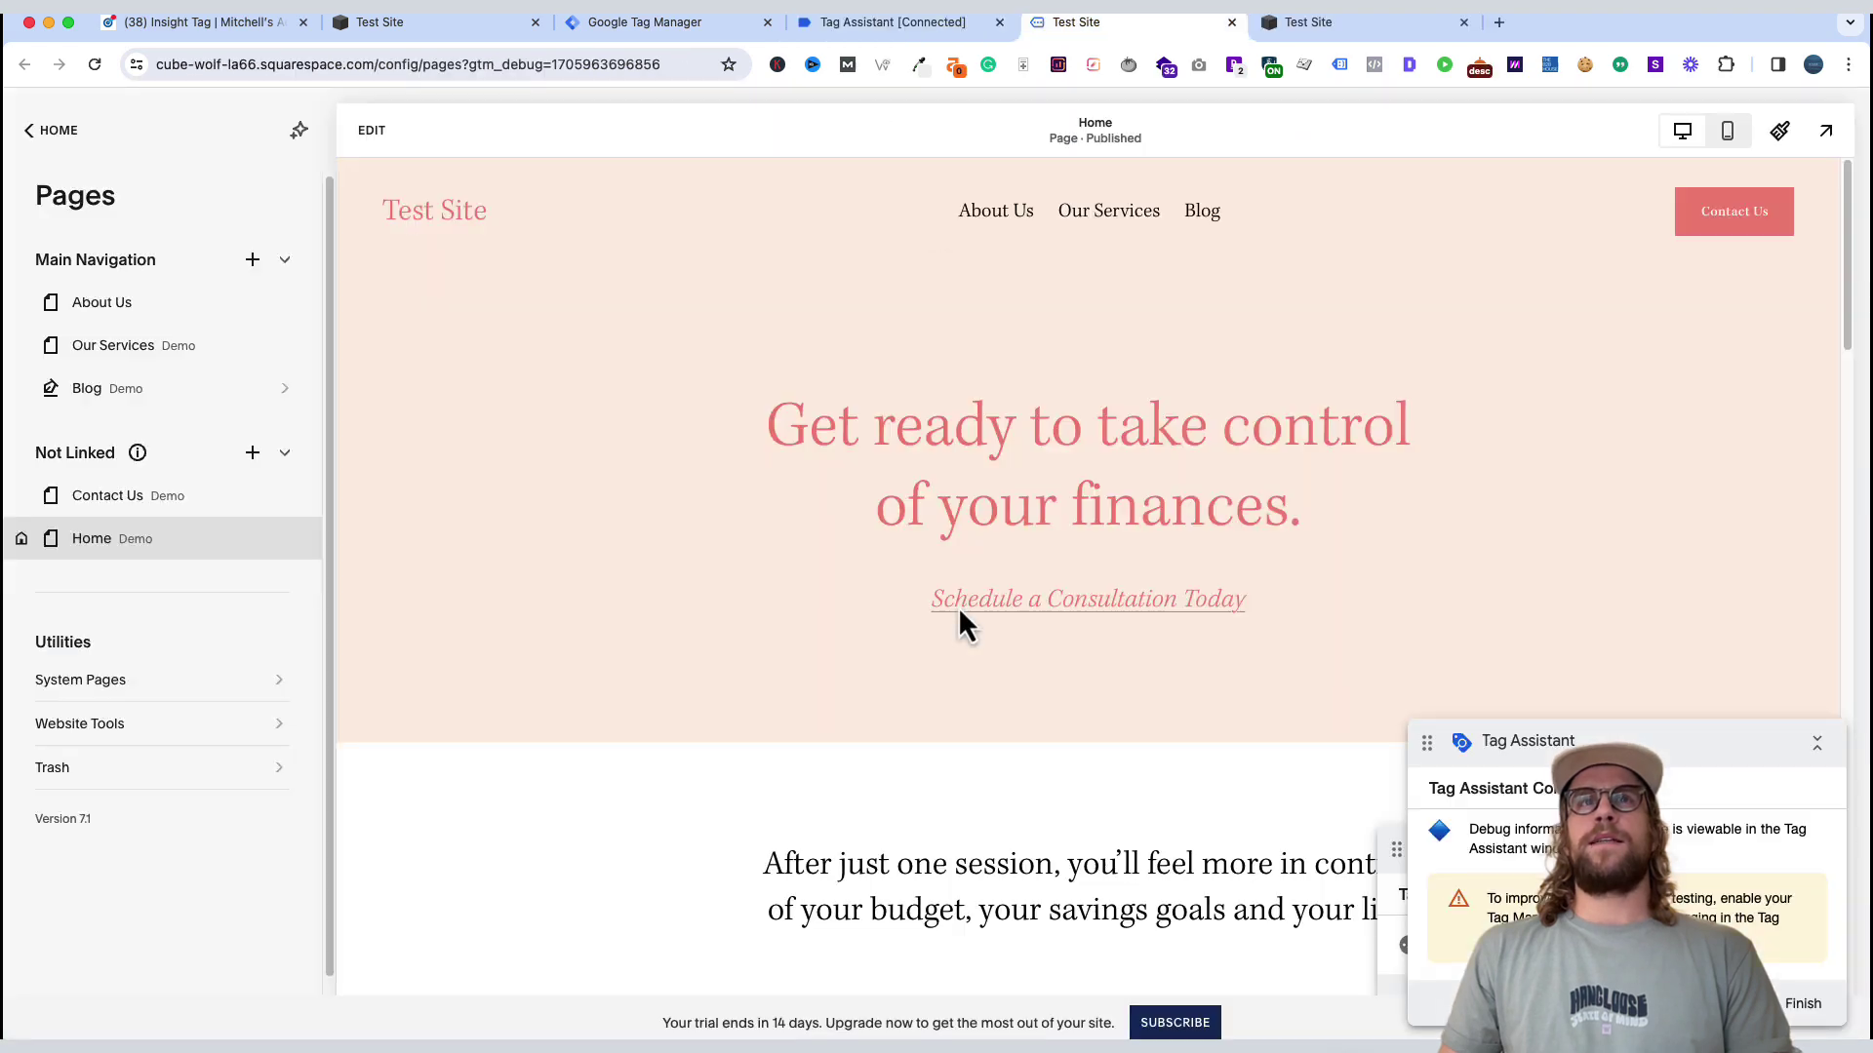
{"action": "left_click", "coordinate": [915, 27]}
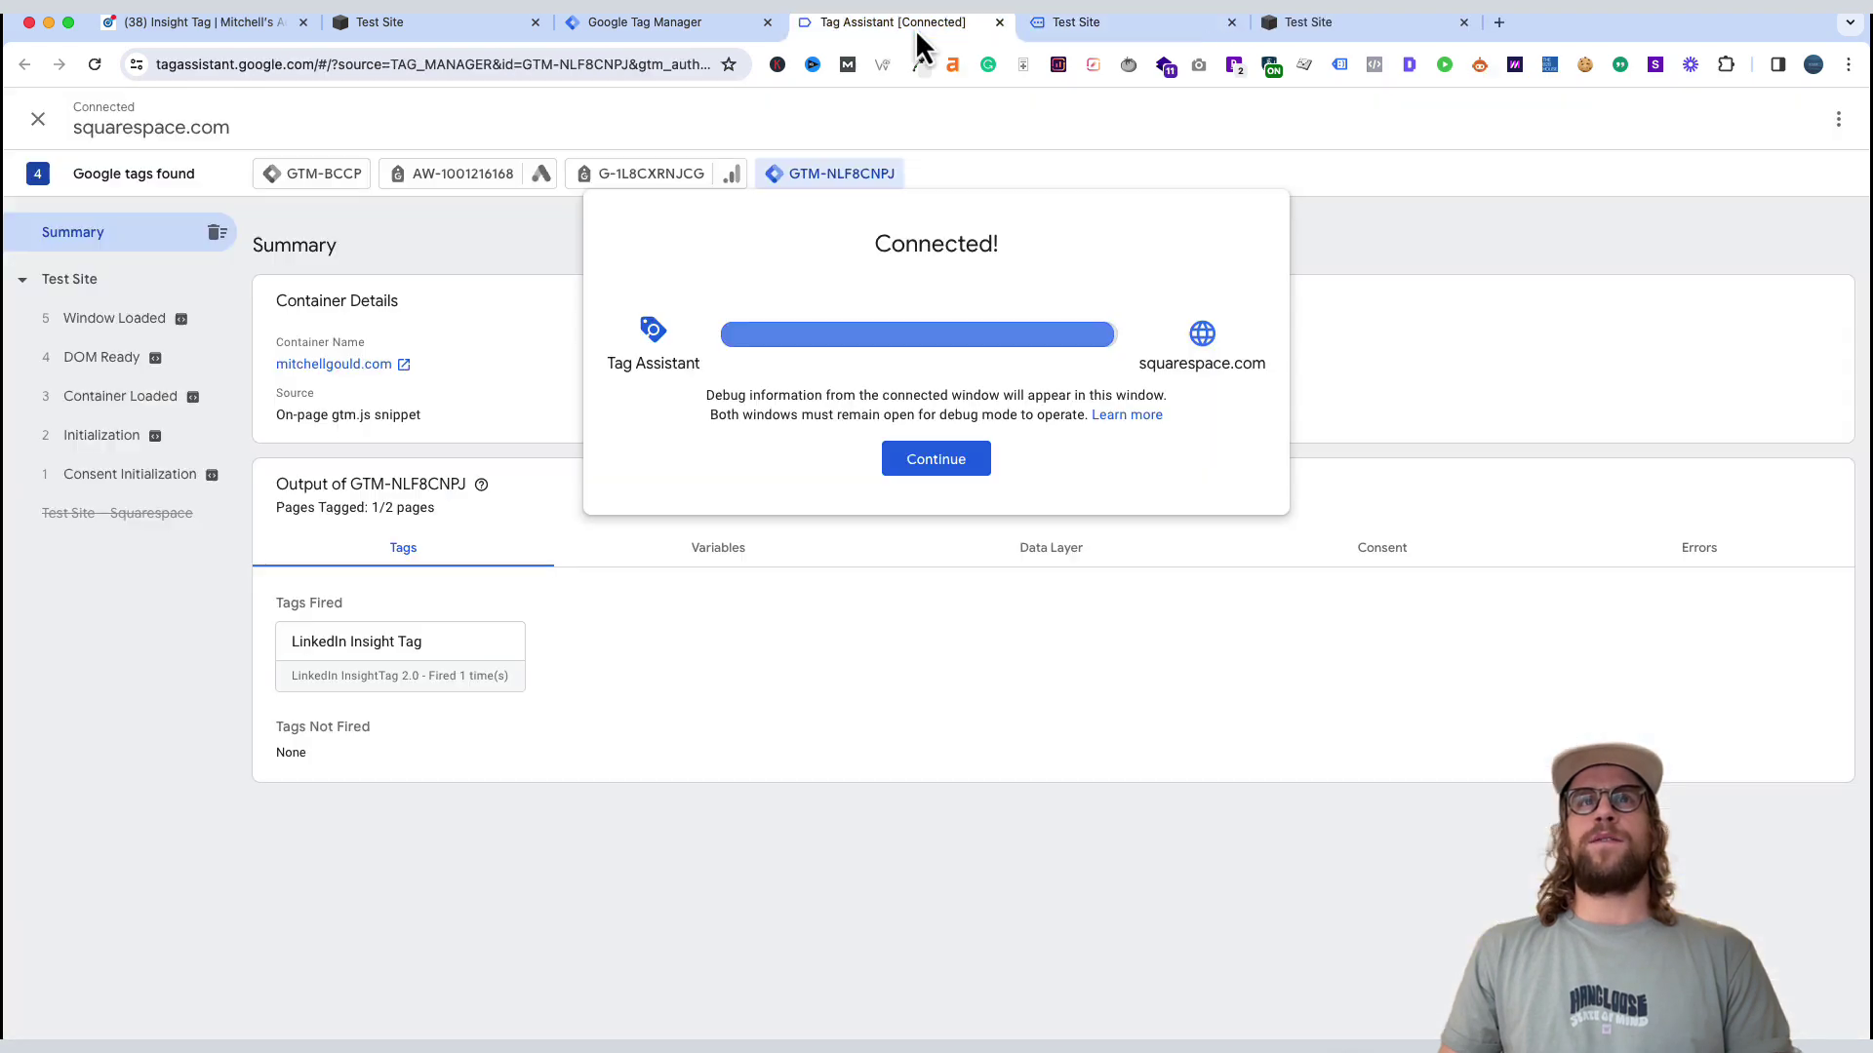
{"action": "left_click", "coordinate": [935, 466]}
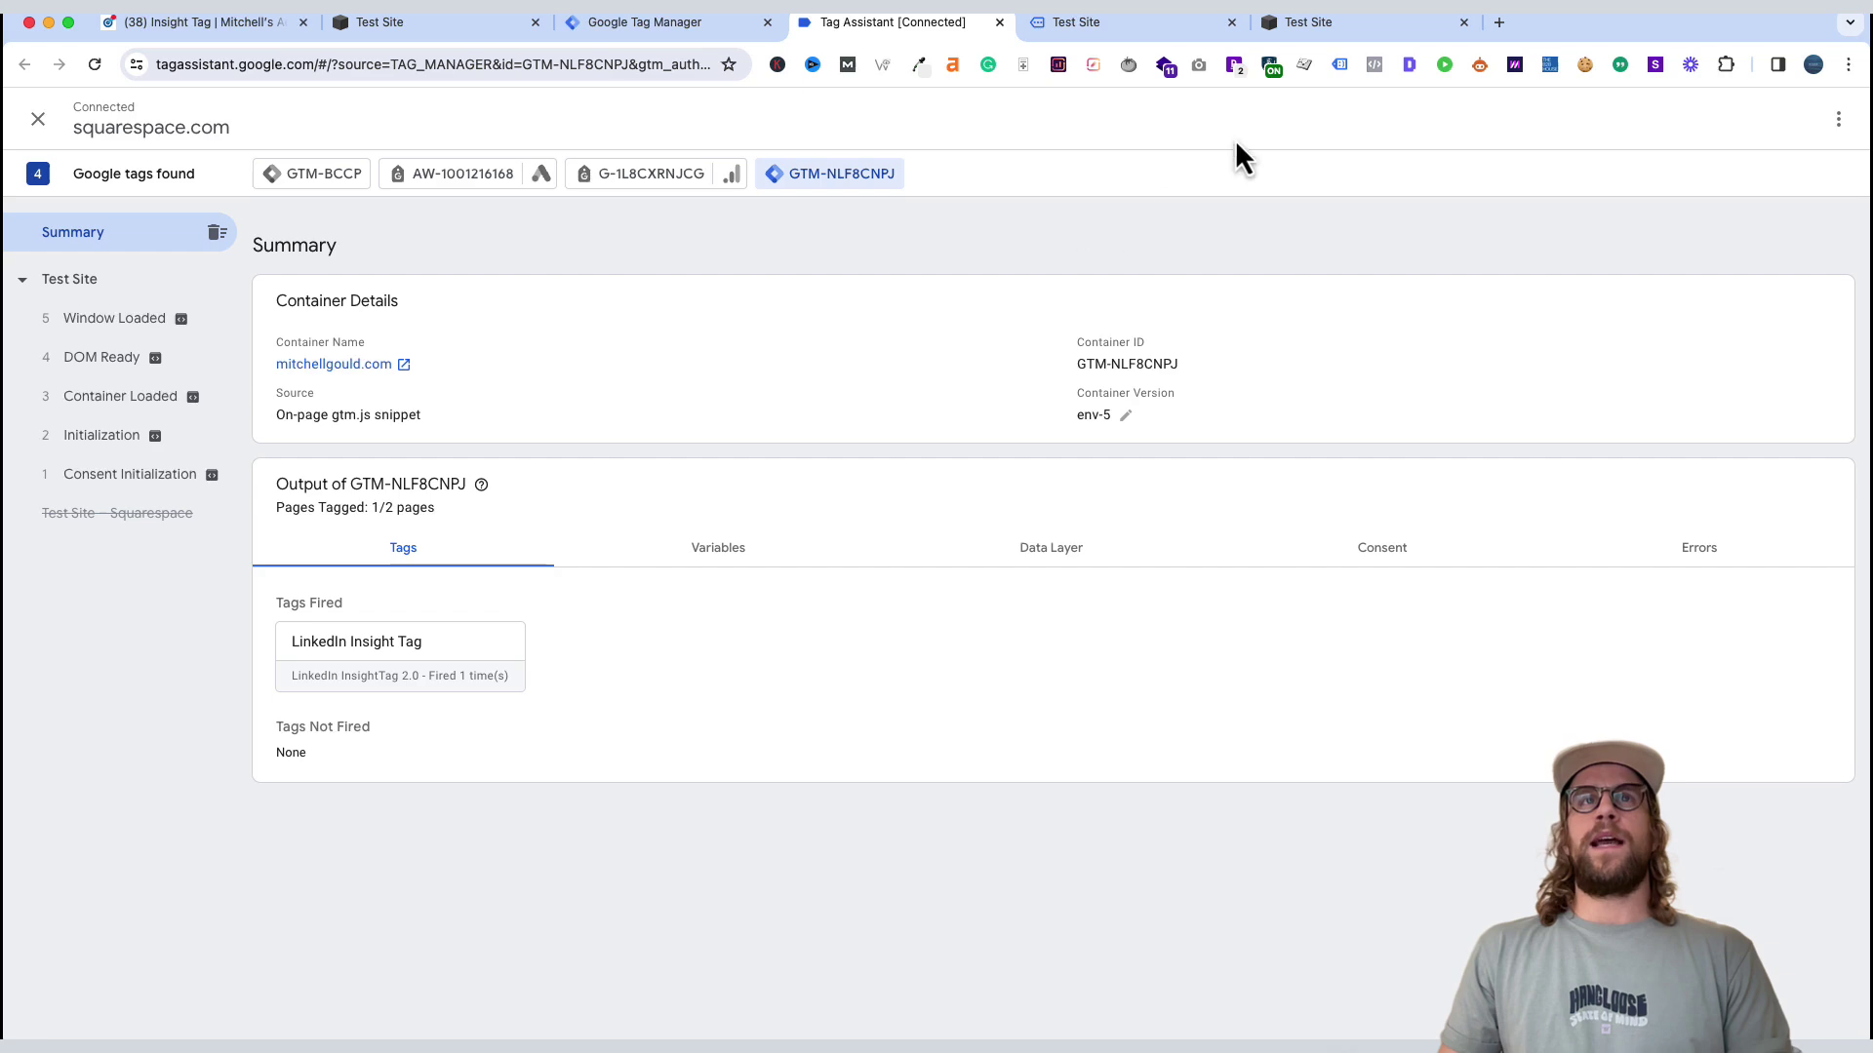
- Return to Google Tag Manager, submit the workspace changes with the version name "Added LinkedIn Insight Tag", and publish them live
{"action": "key", "text": "ctrl+shift+Tab"}
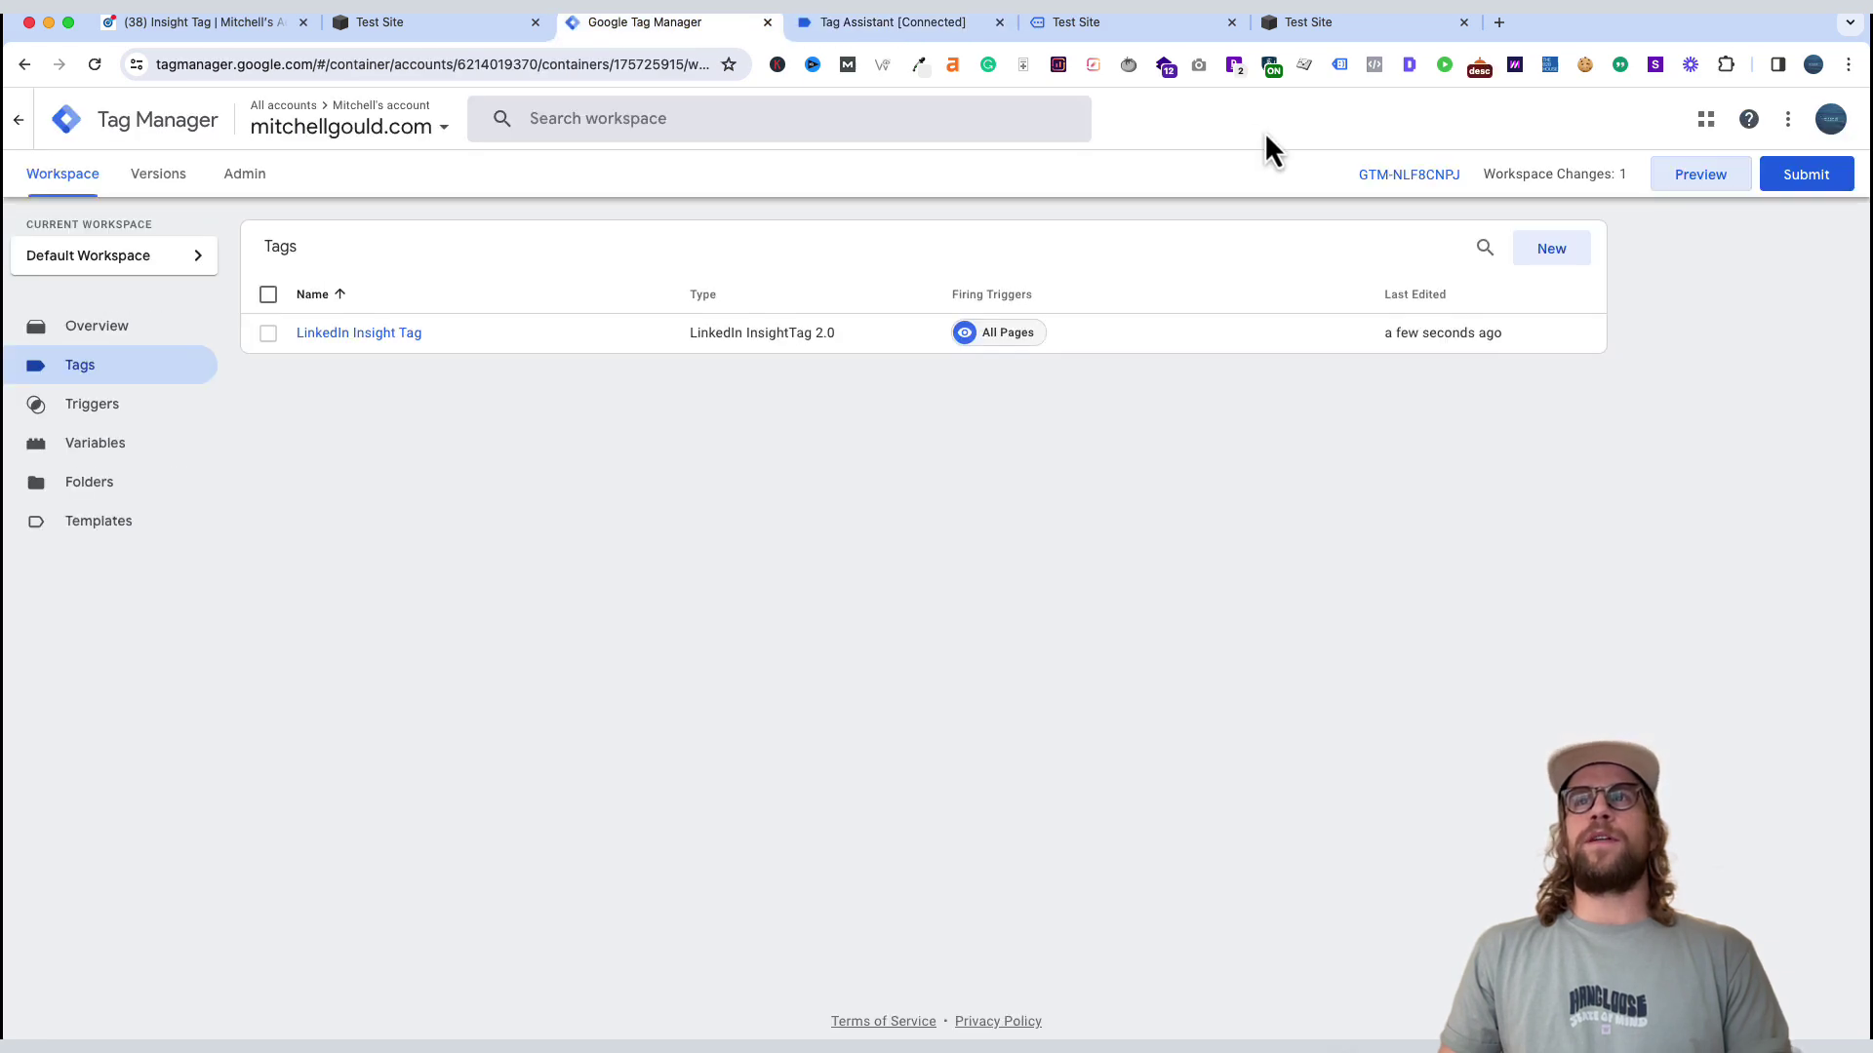
{"action": "left_click", "coordinate": [1805, 175]}
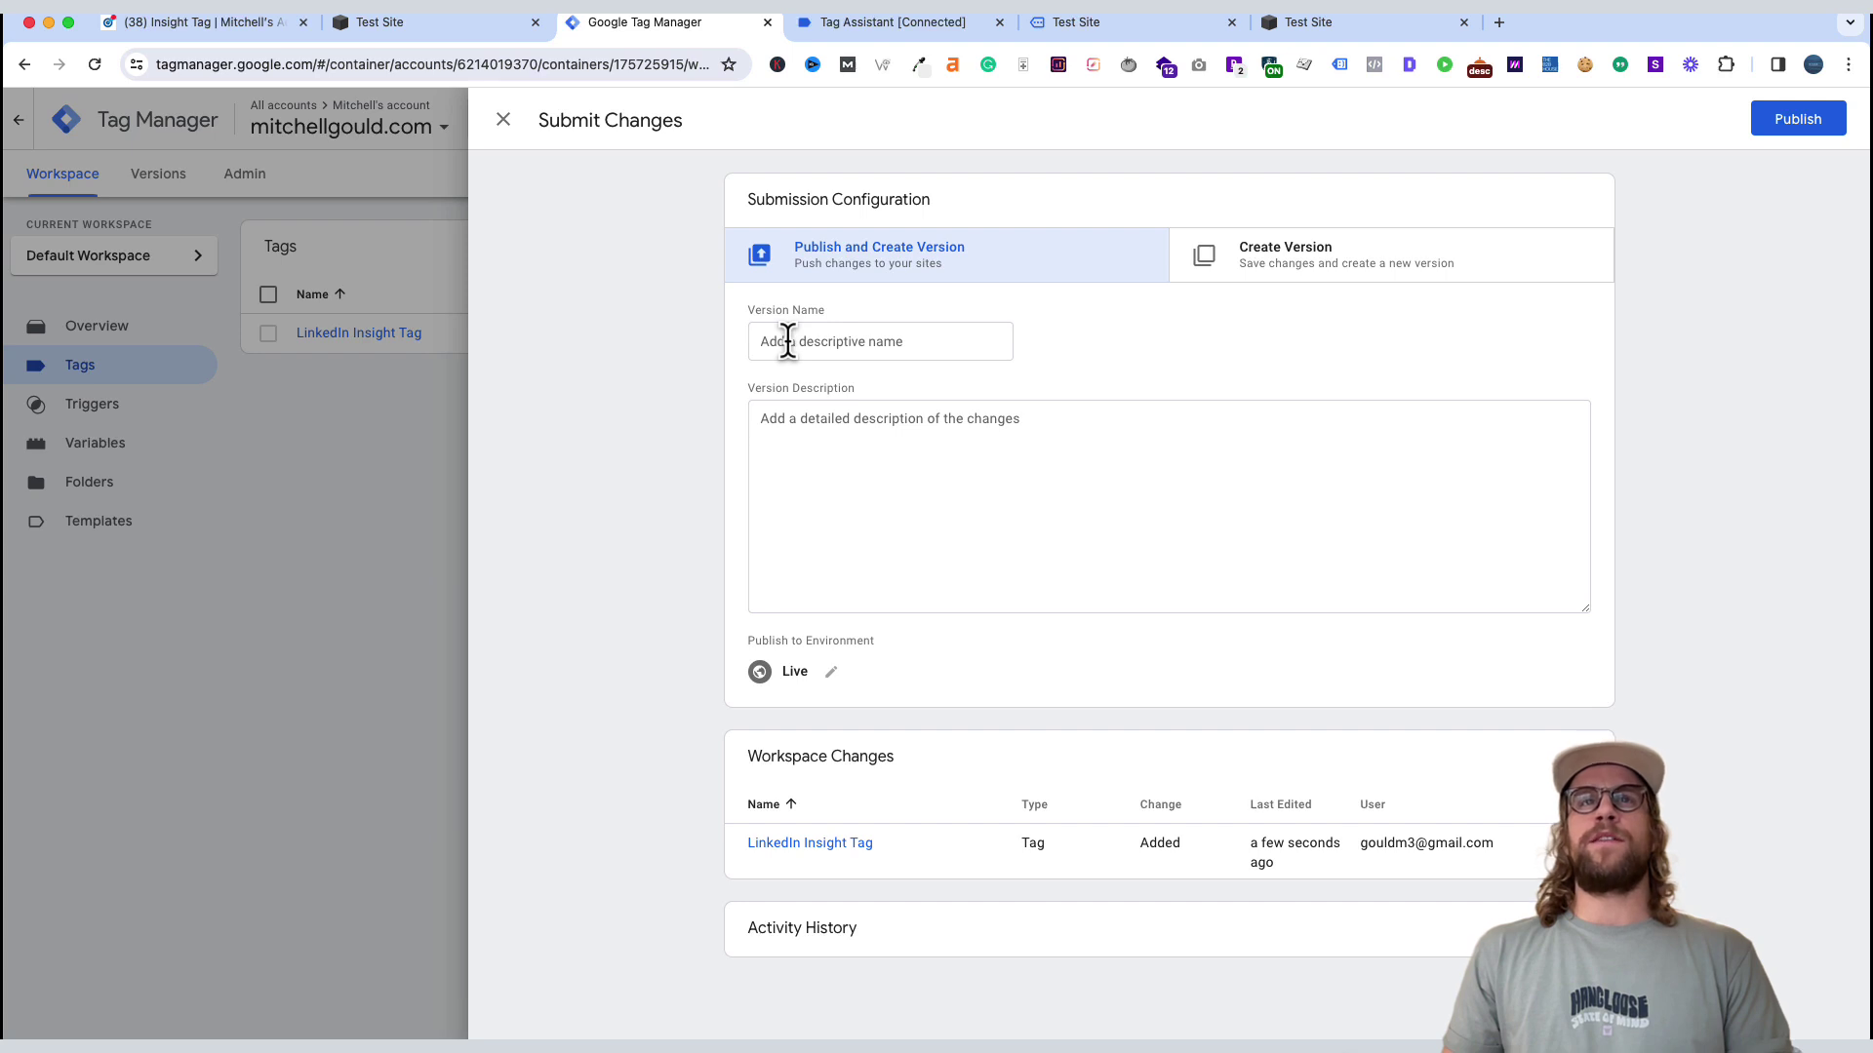
{"action": "left_click", "coordinate": [787, 341]}
{"action": "type", "text": "Added LinkedIn Insight Tag"}
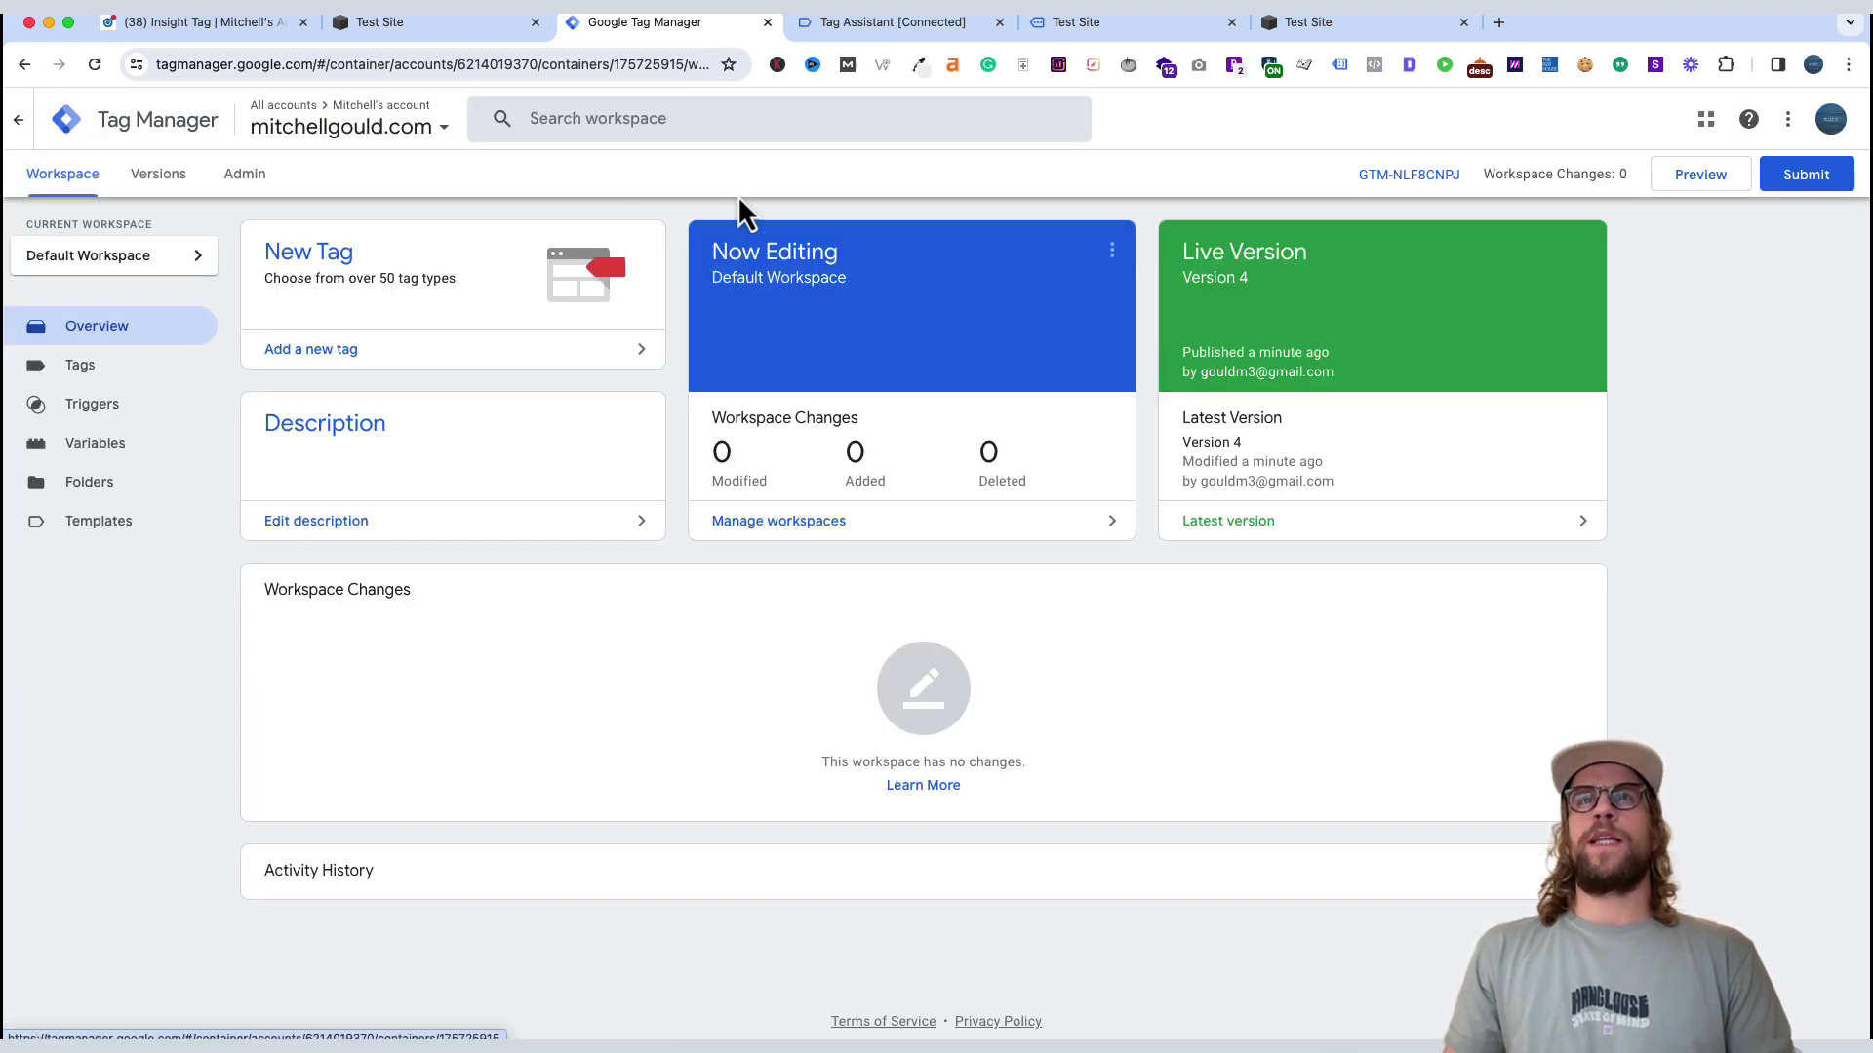
- Switch to the Squarespace Test Site, reload it, and inspect the page with the LinkedIn Insight Tag Checker extension
{"action": "left_click", "coordinate": [1344, 25]}
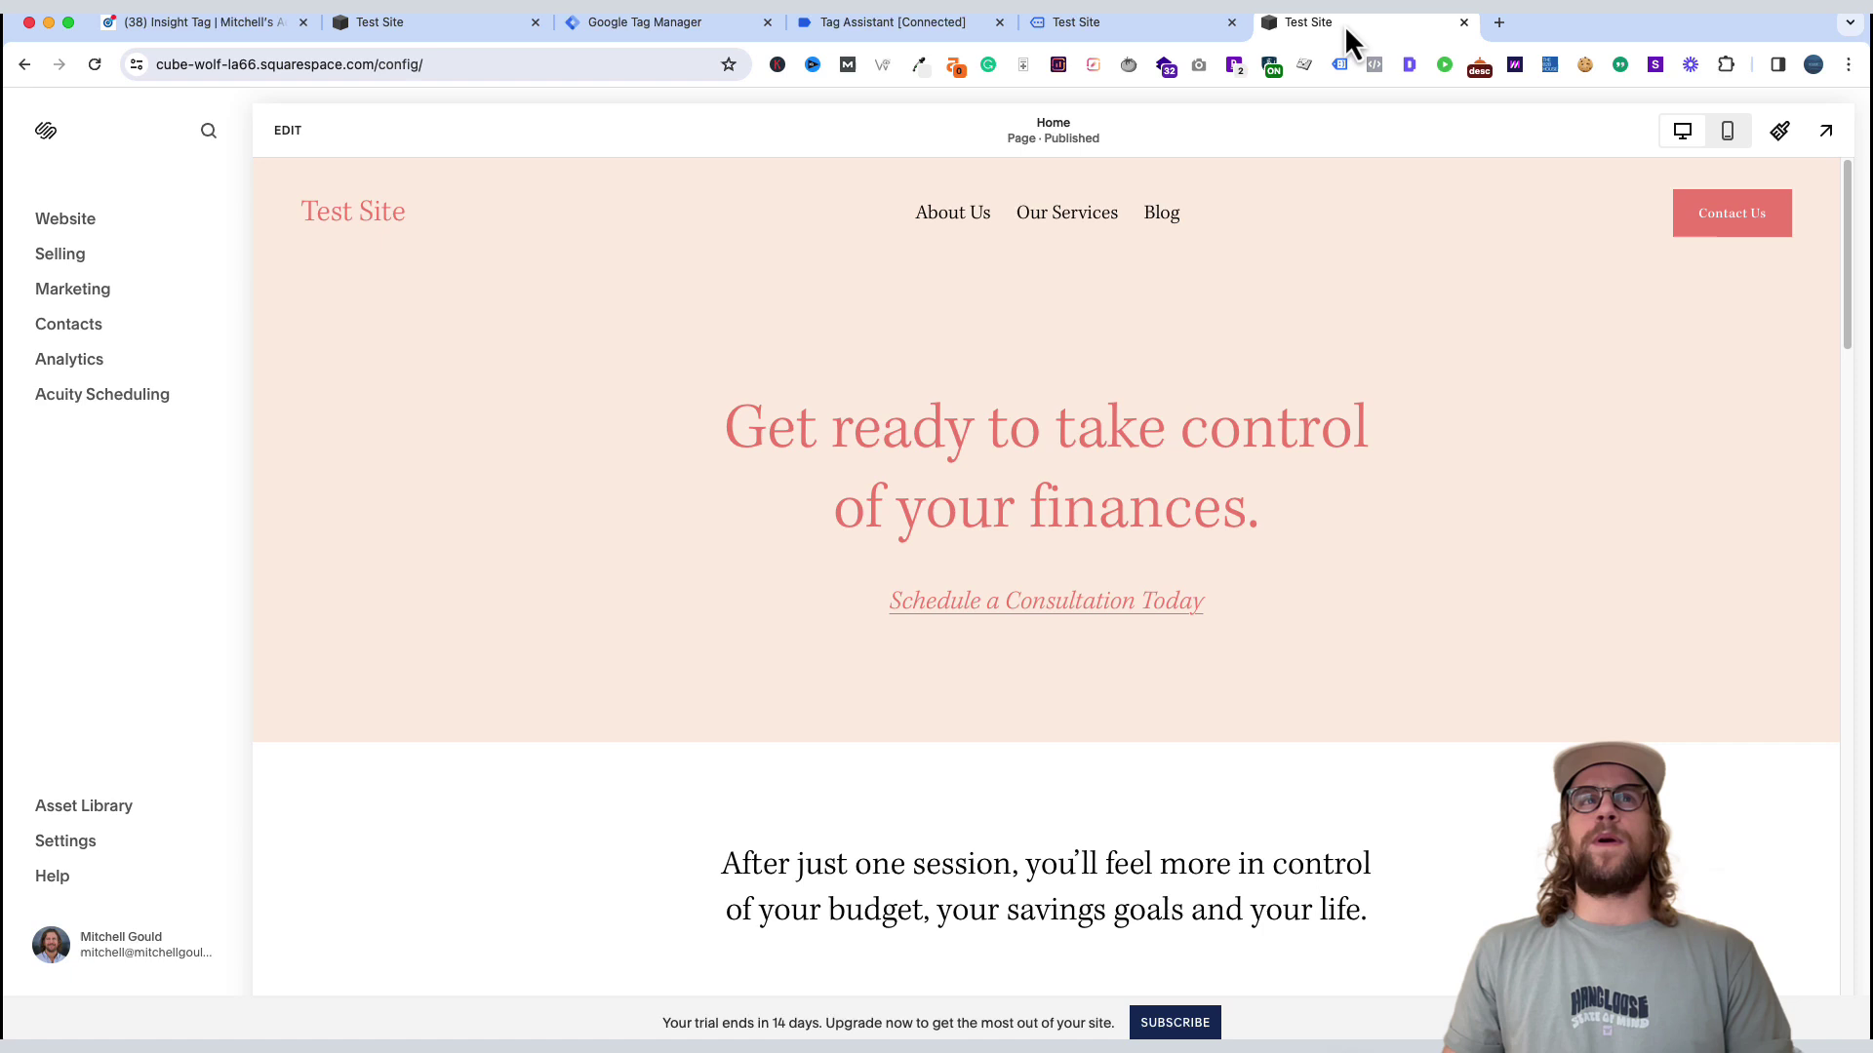
{"action": "left_click", "coordinate": [94, 64]}
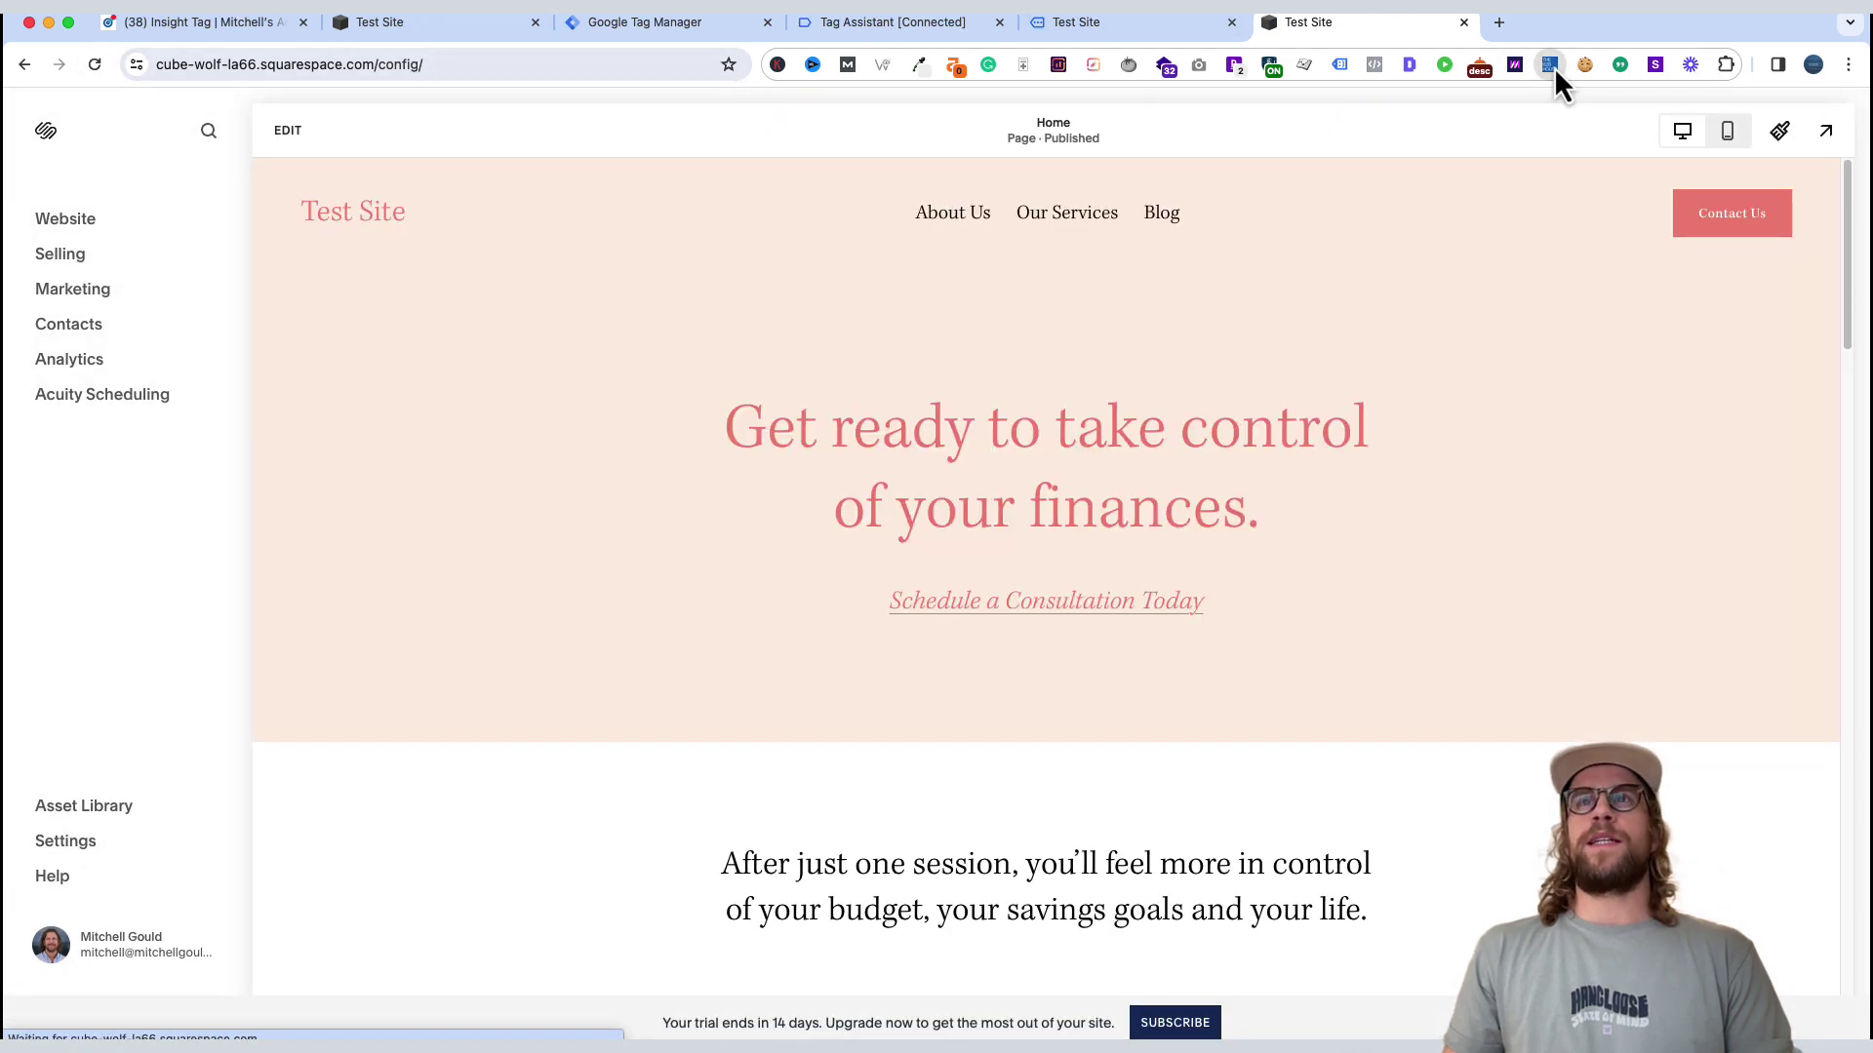
{"action": "left_click", "coordinate": [1549, 65]}
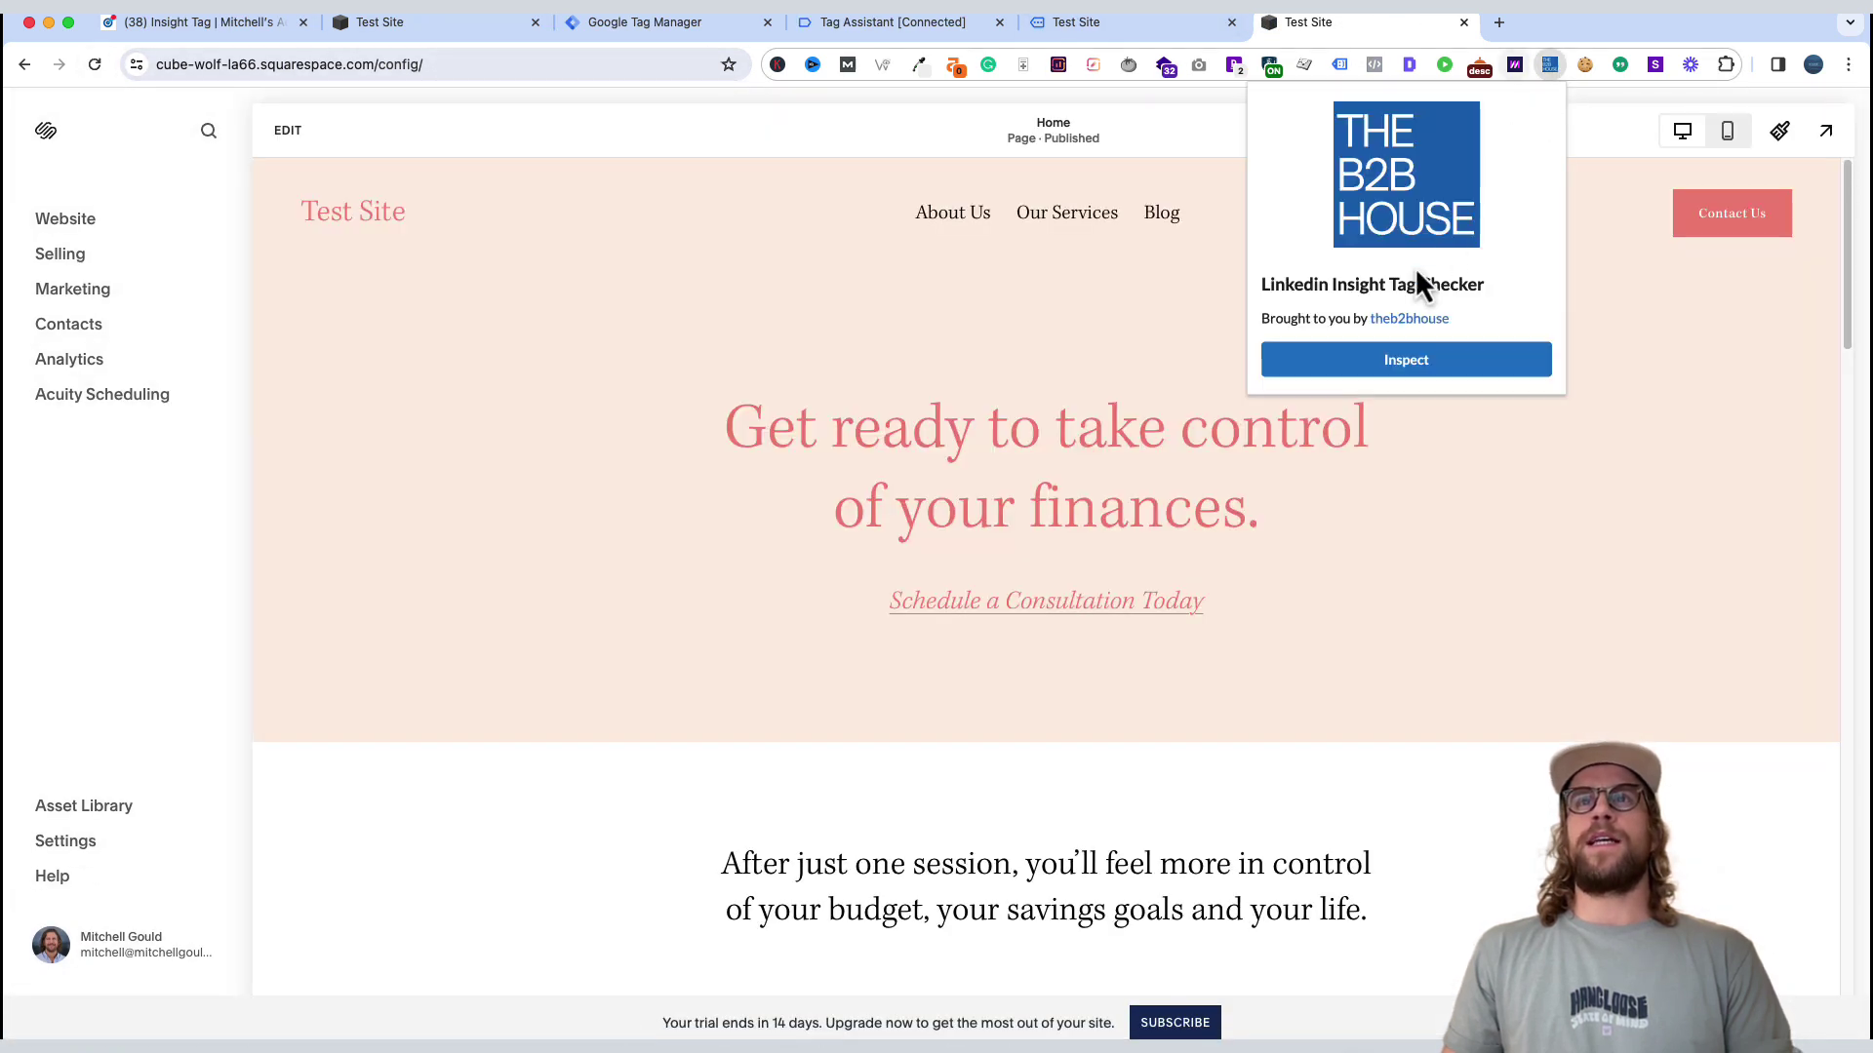
{"action": "left_click", "coordinate": [1346, 378]}
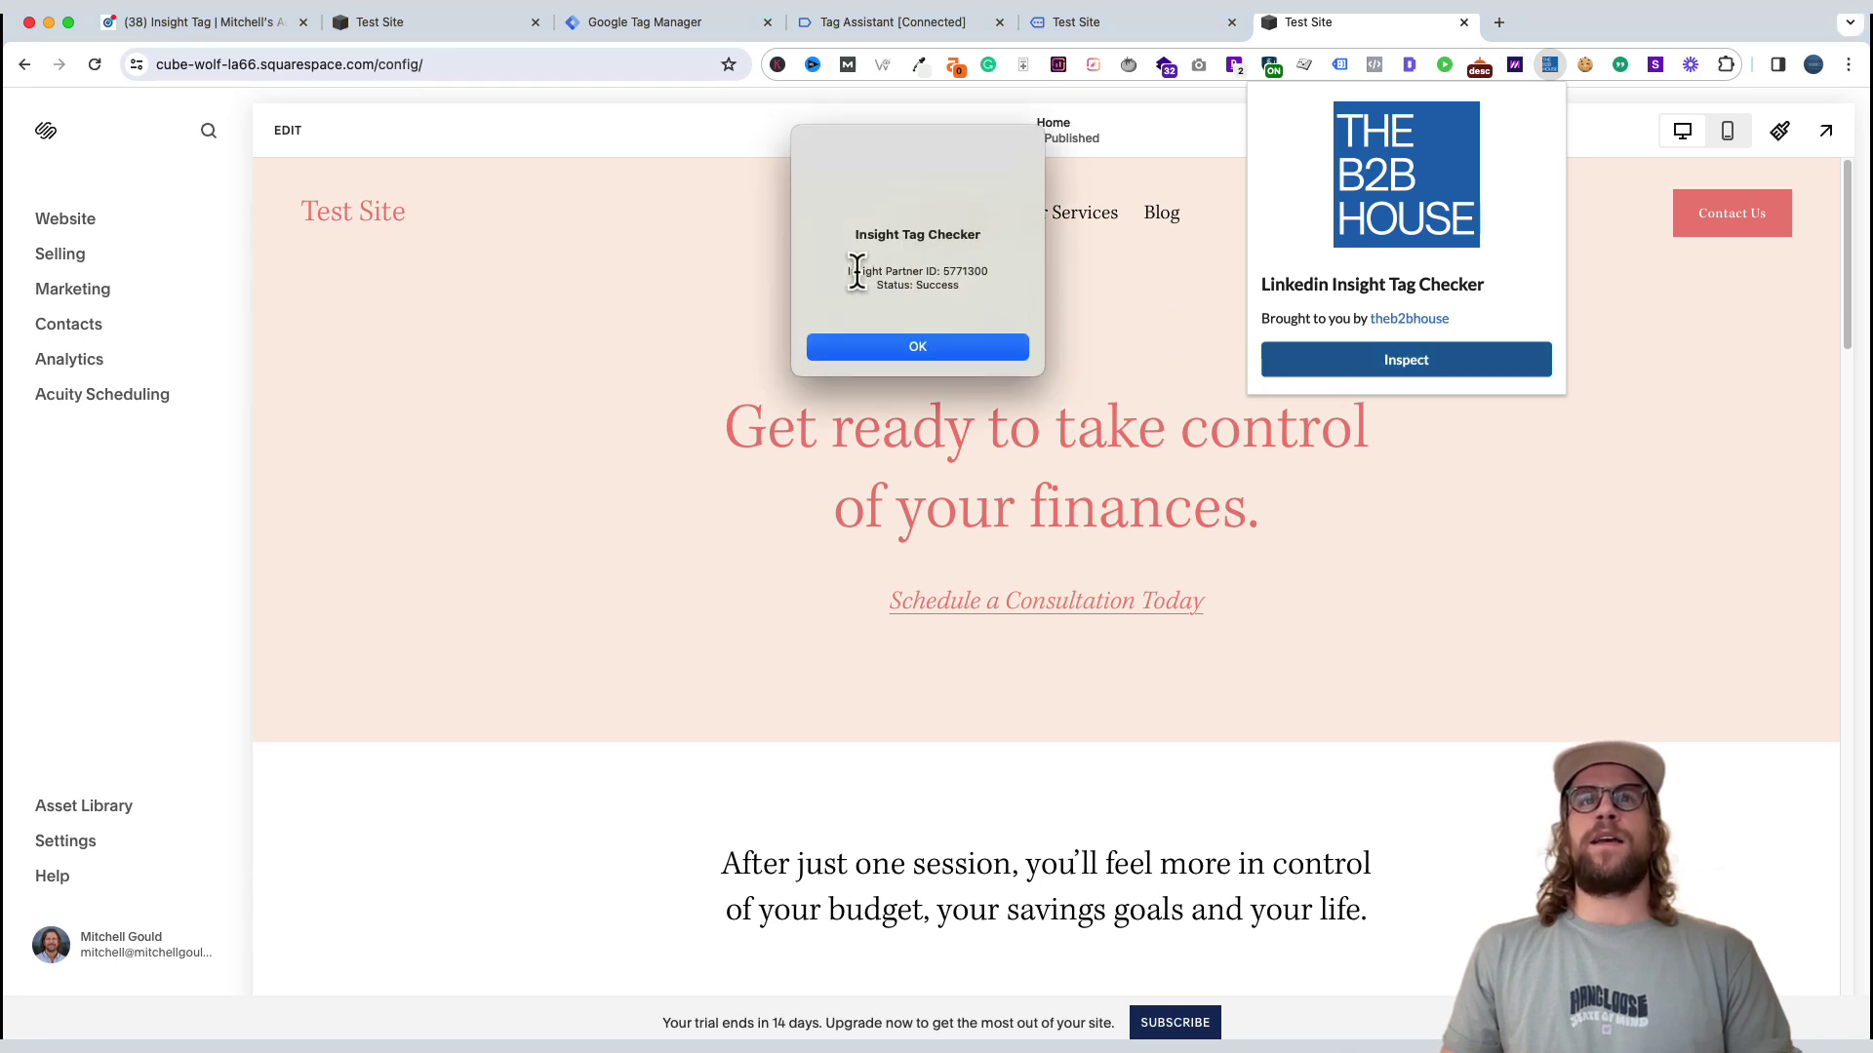
{"action": "left_click_drag", "start_coordinate": [858, 272], "coordinate": [993, 271]}
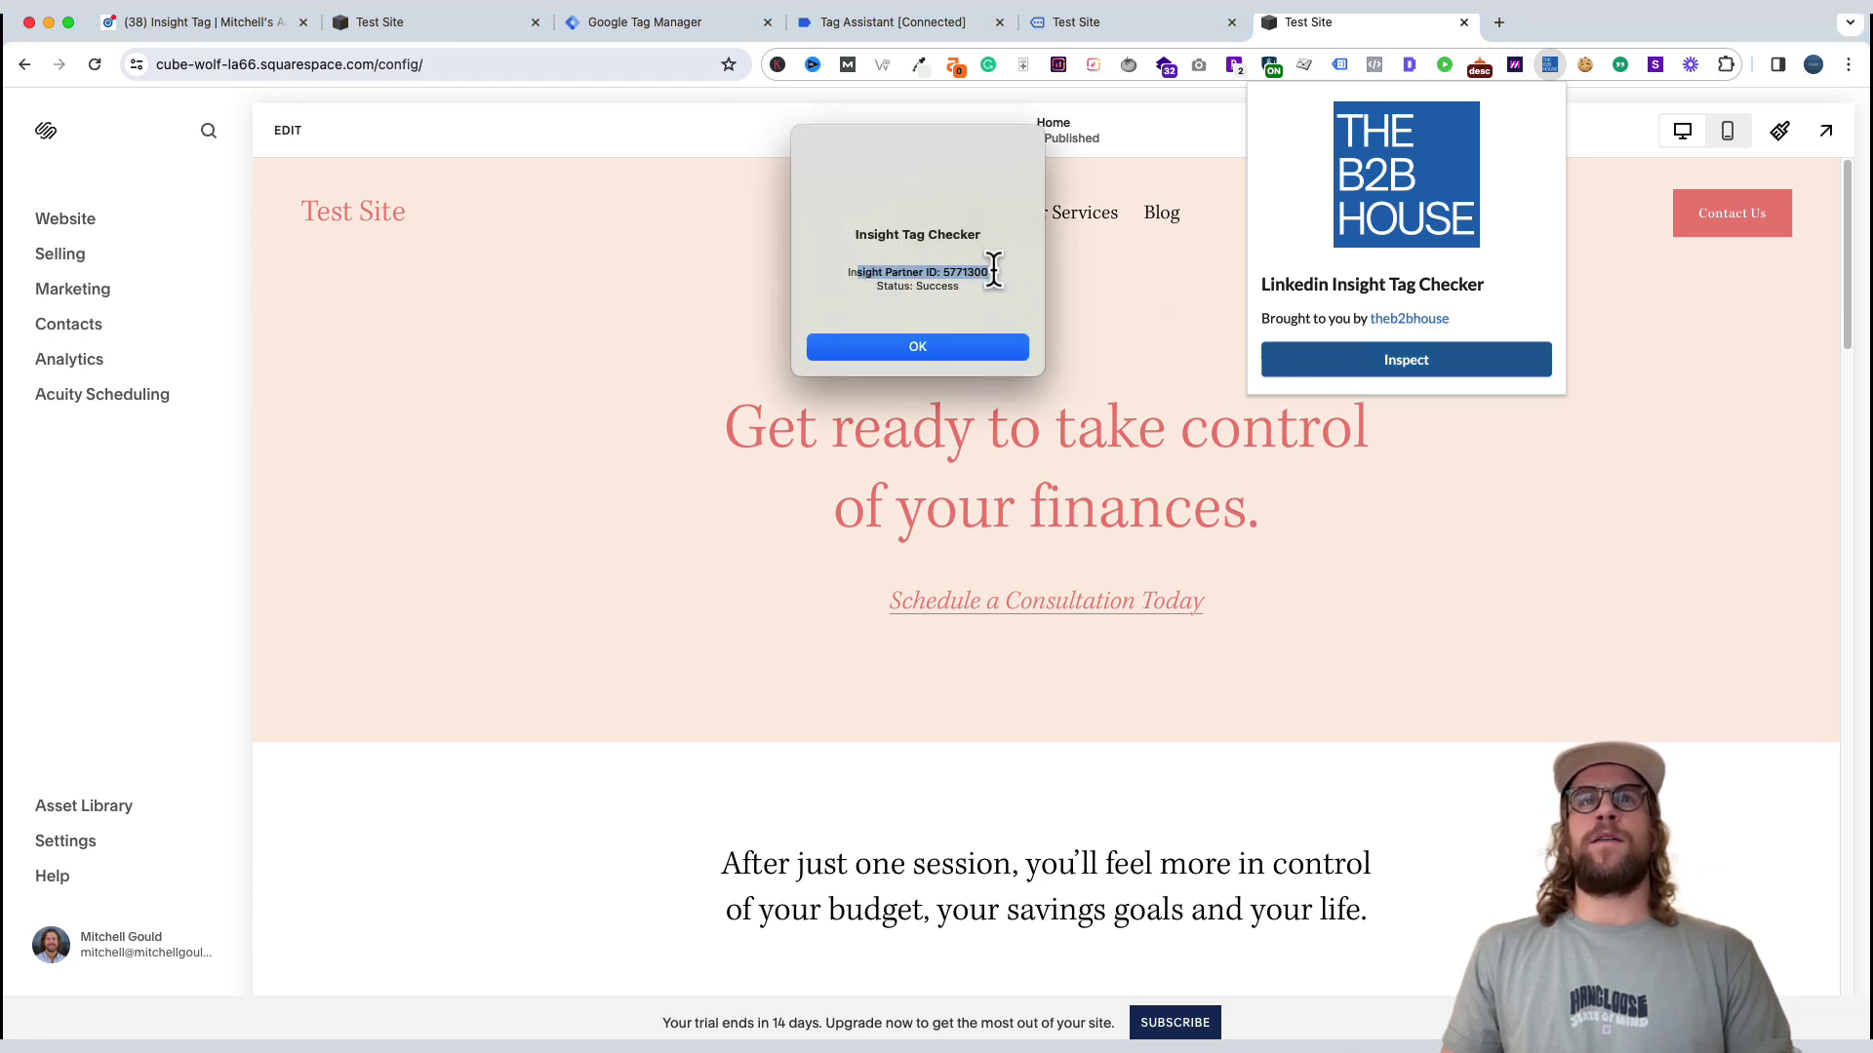
{"action": "left_click", "coordinate": [942, 350]}
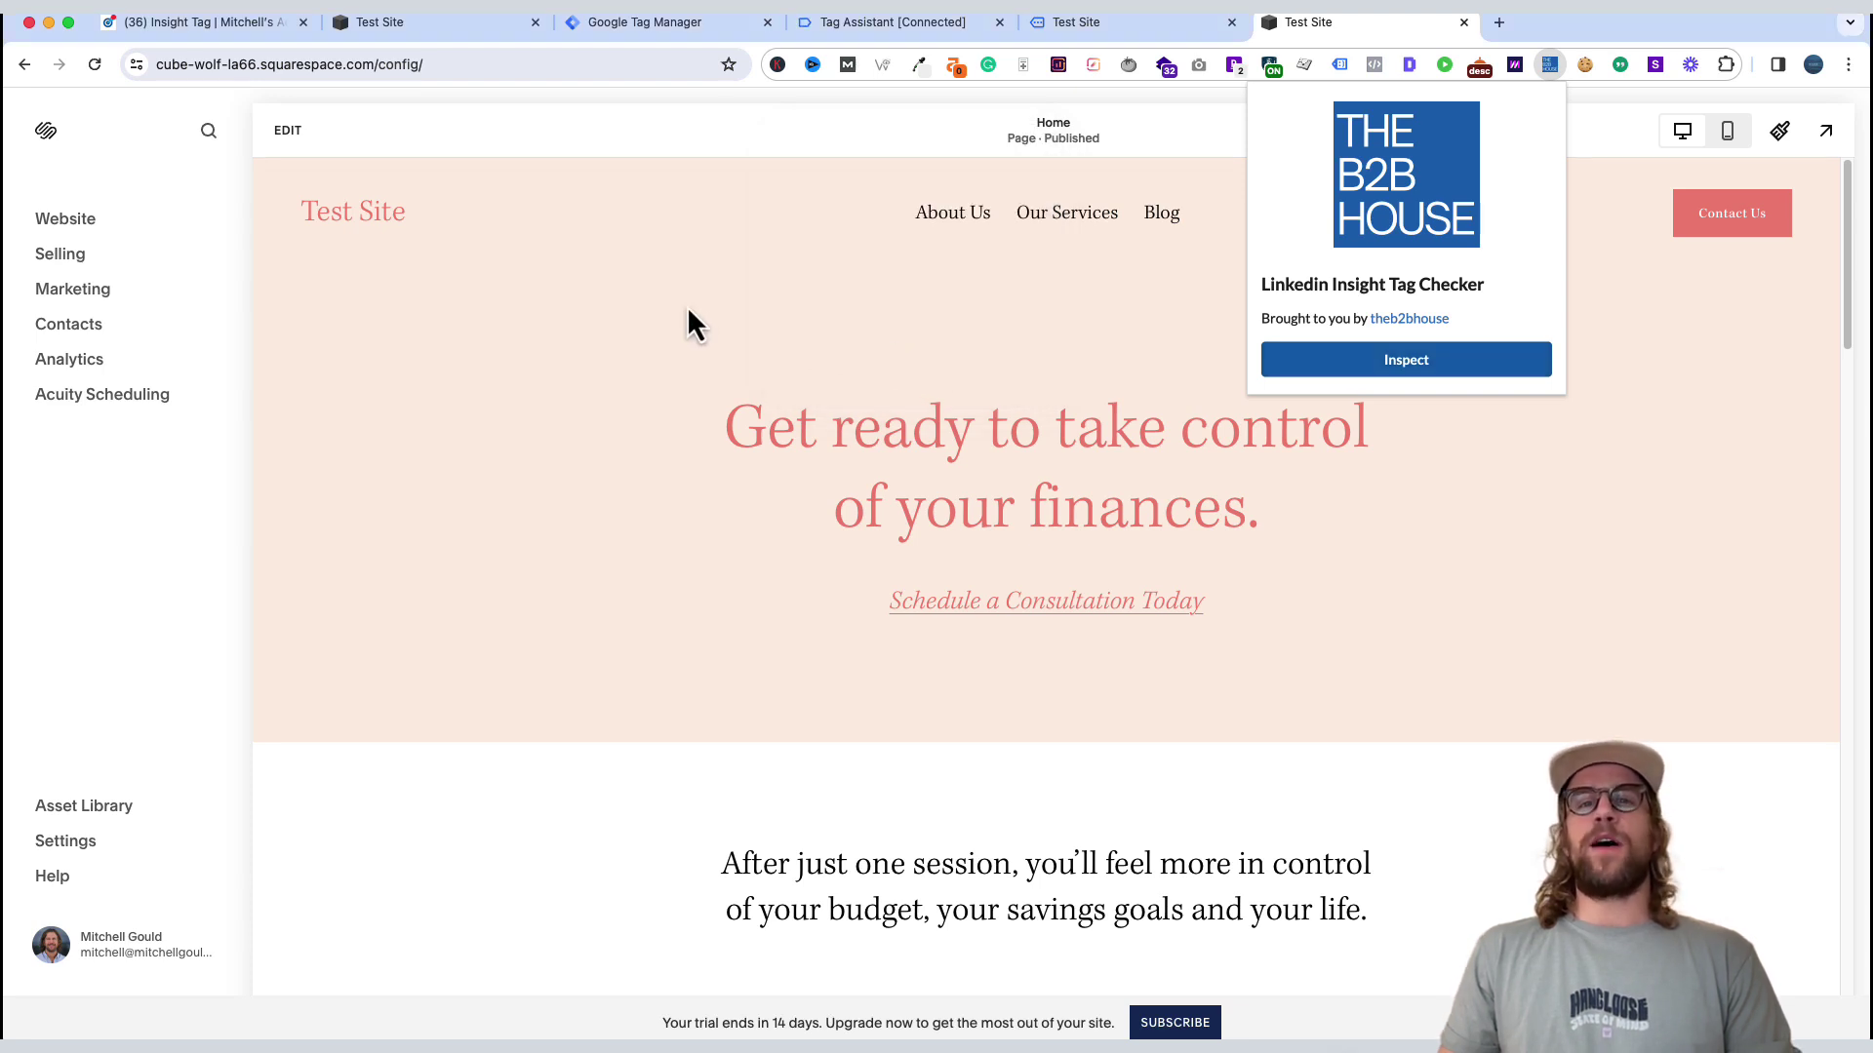